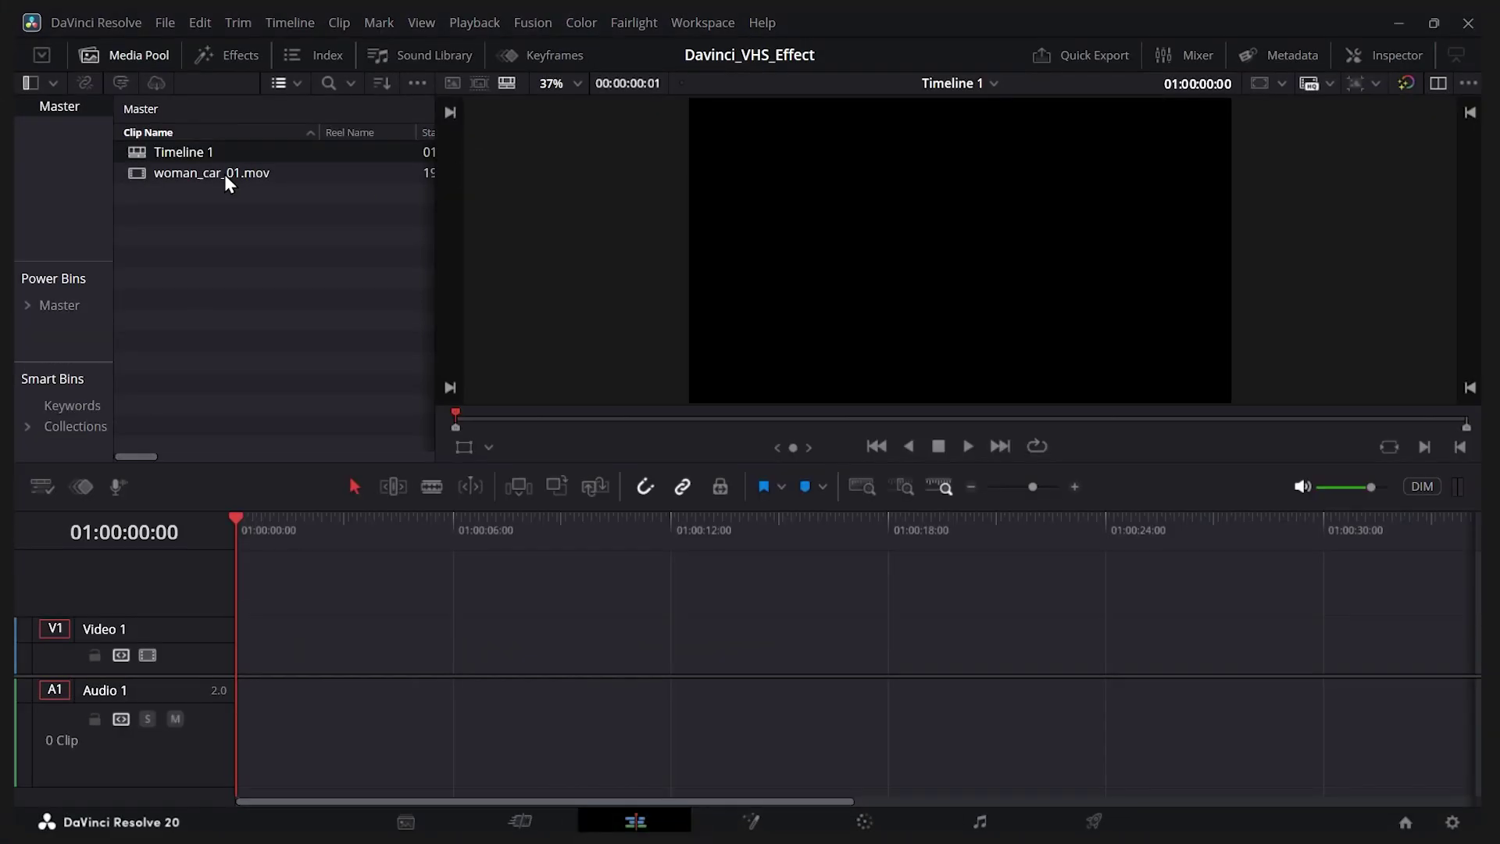
# Place woman_car_01.mov at the start of track V1 and play it briefly to preview.
pyautogui.moveTo(226, 182); pyautogui.dragTo(258, 645)
pyautogui.press('space')
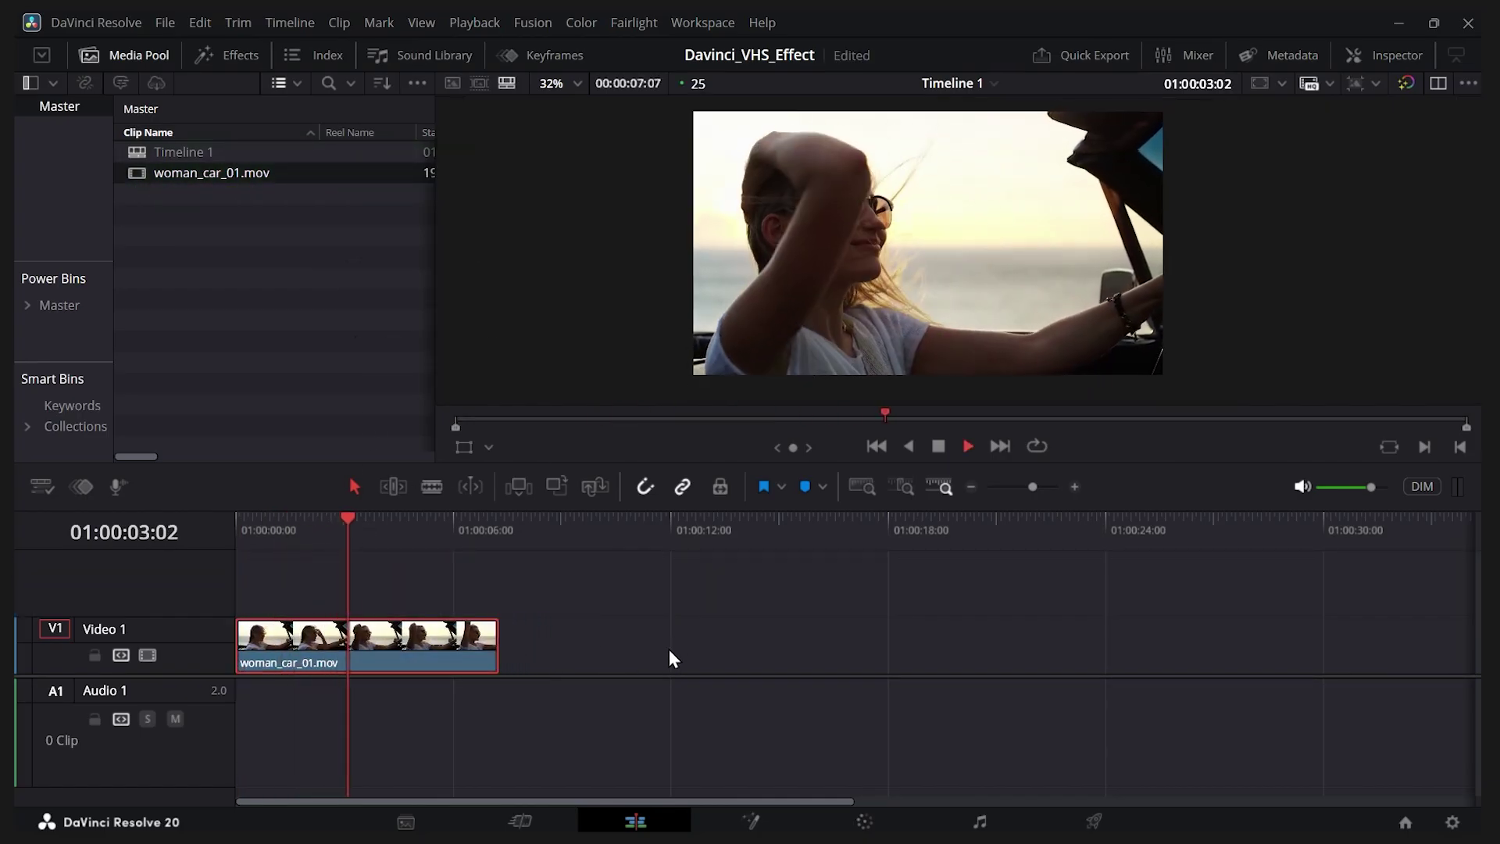
pyautogui.press('space')
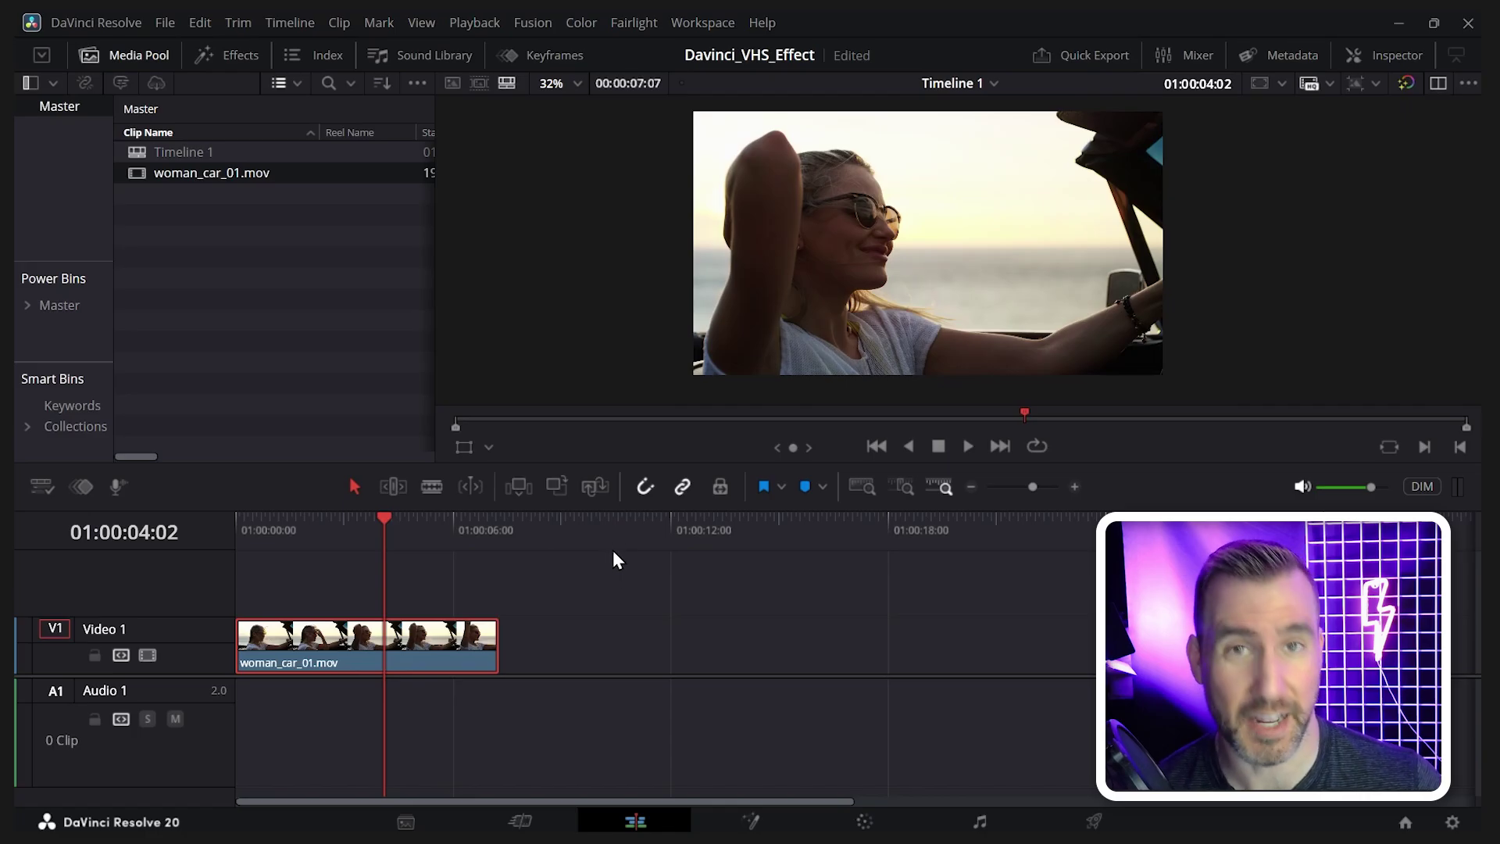
# Add an Adjustment Clip on V2, test a 30° rotation, save, then reset rotation to zero.
pyautogui.click(233, 61)
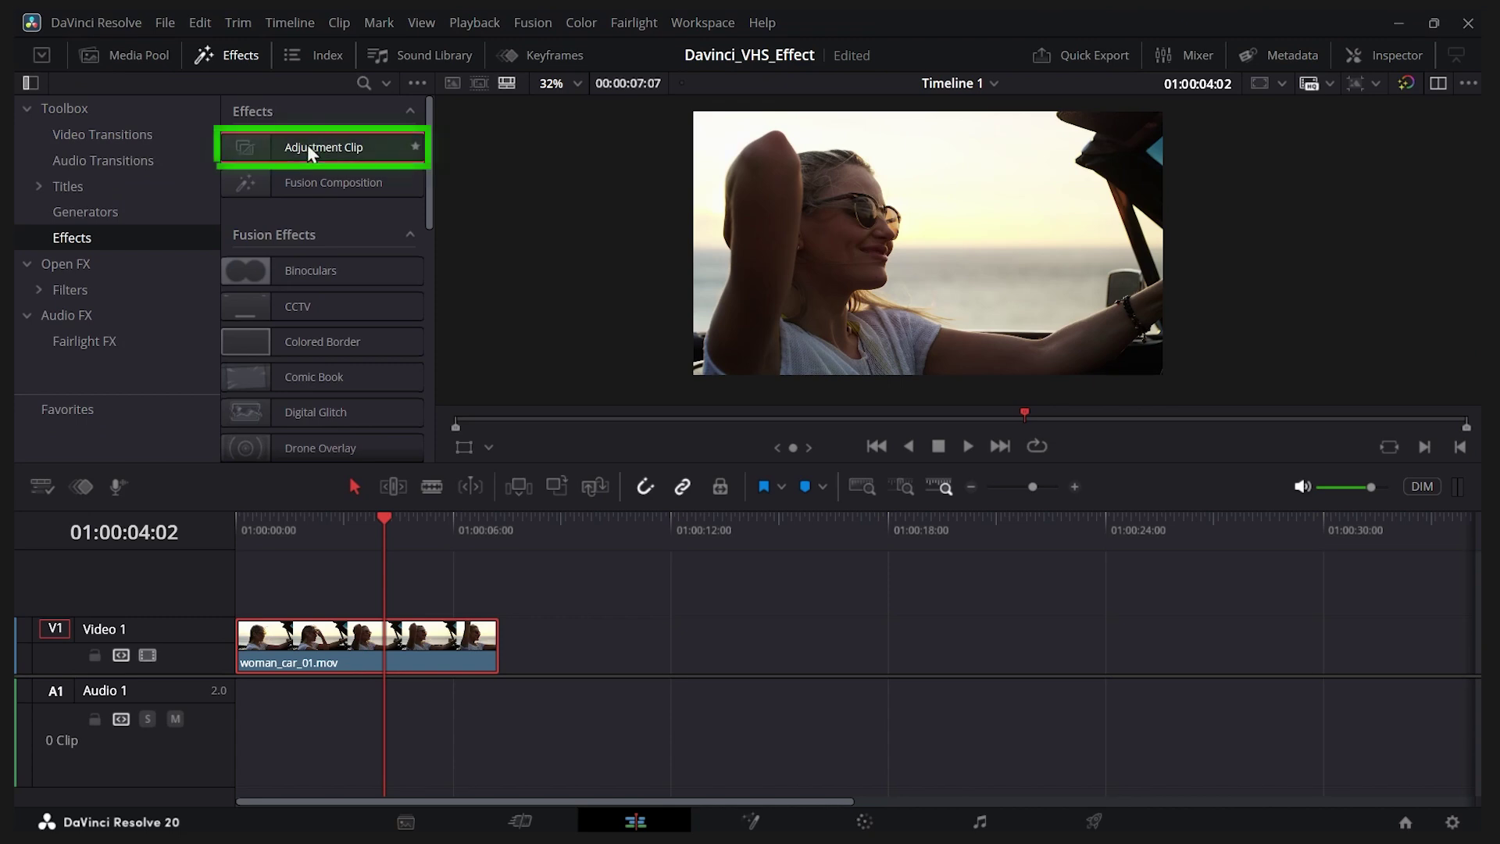
pyautogui.moveTo(311, 154); pyautogui.dragTo(371, 600)
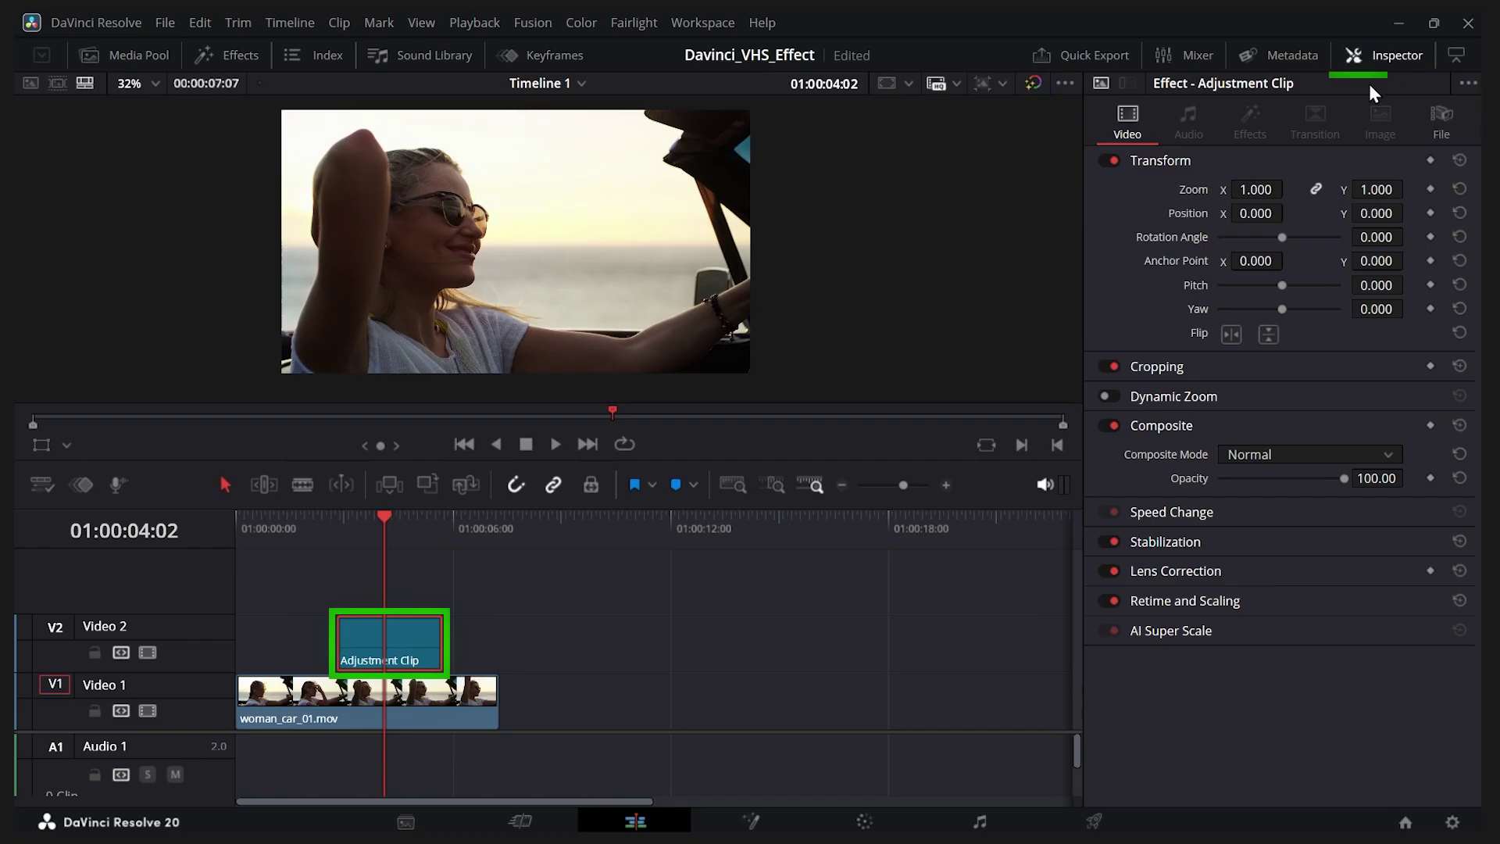
pyautogui.moveTo(1286, 239); pyautogui.dragTo(1288, 242)
pyautogui.press('space')
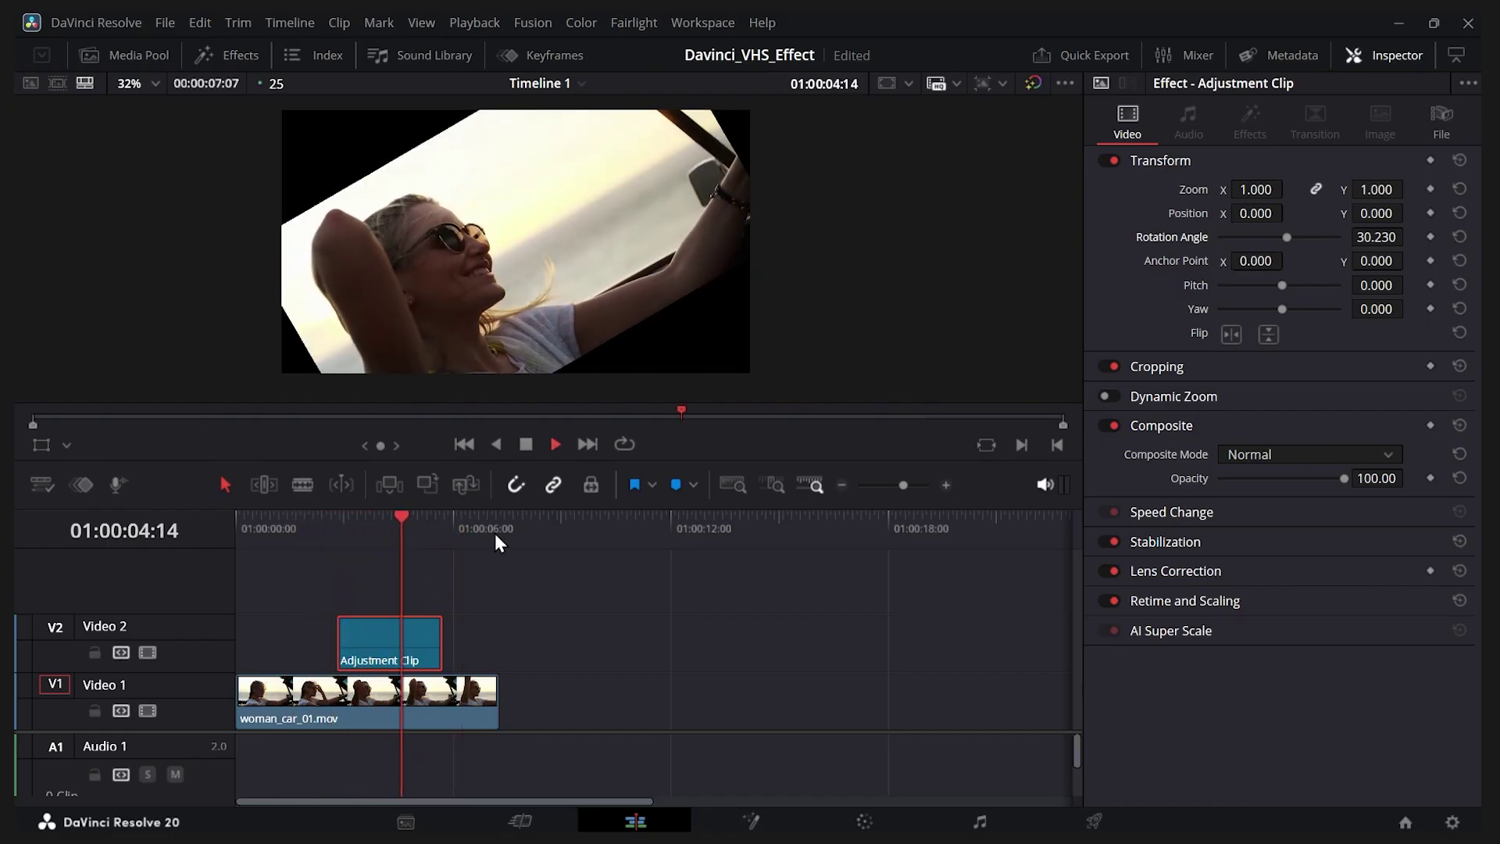
pyautogui.press('space')
pyautogui.hotkey('ctrl', 's')
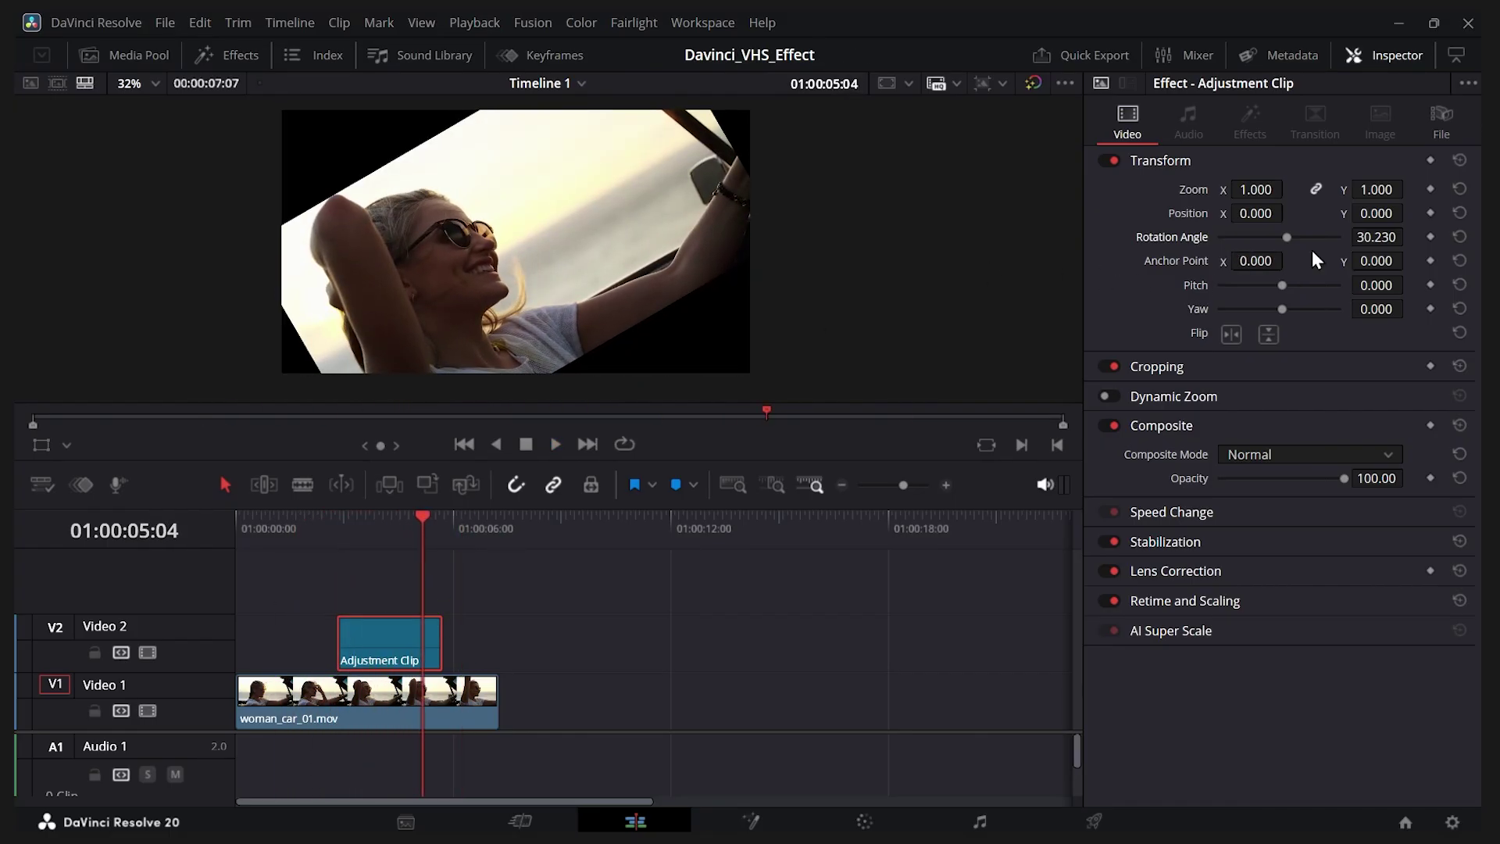
pyautogui.click(1460, 236)
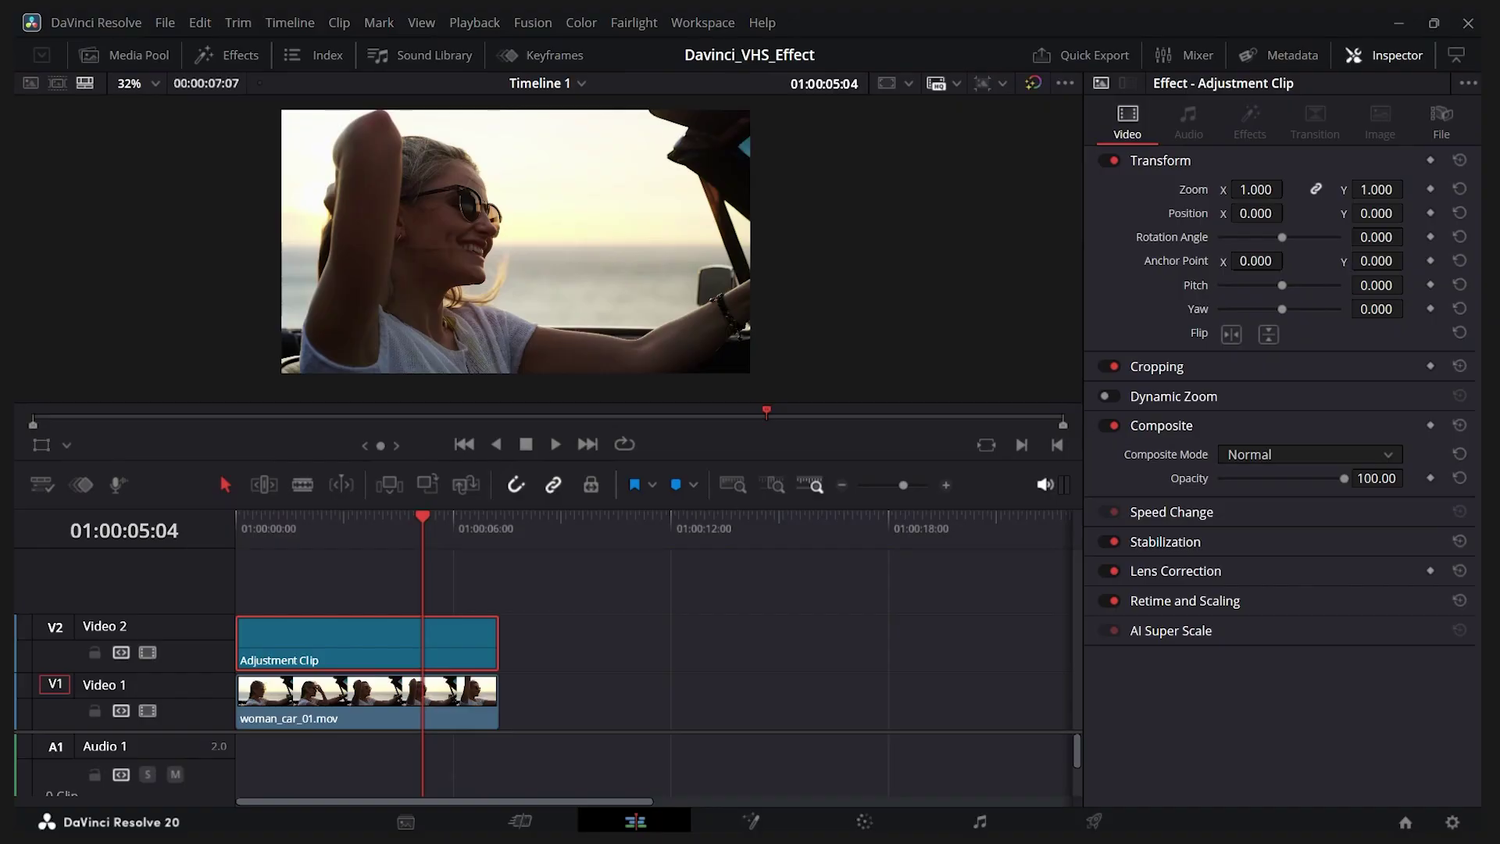
pyautogui.click(227, 55)
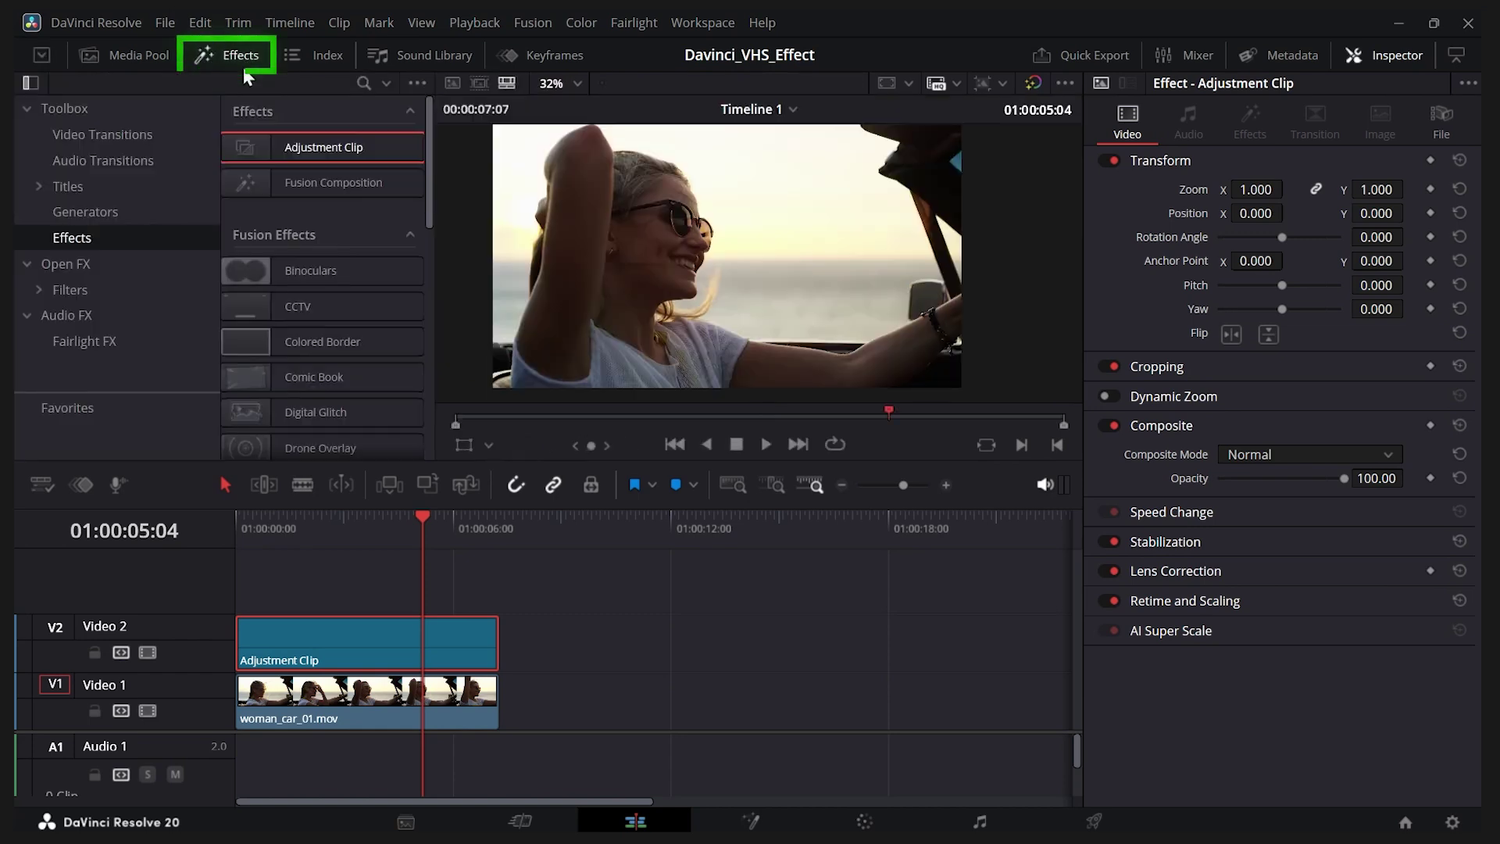
# Apply the Open FX Box Blur effect to the Adjustment Clip.
pyautogui.click(86, 263)
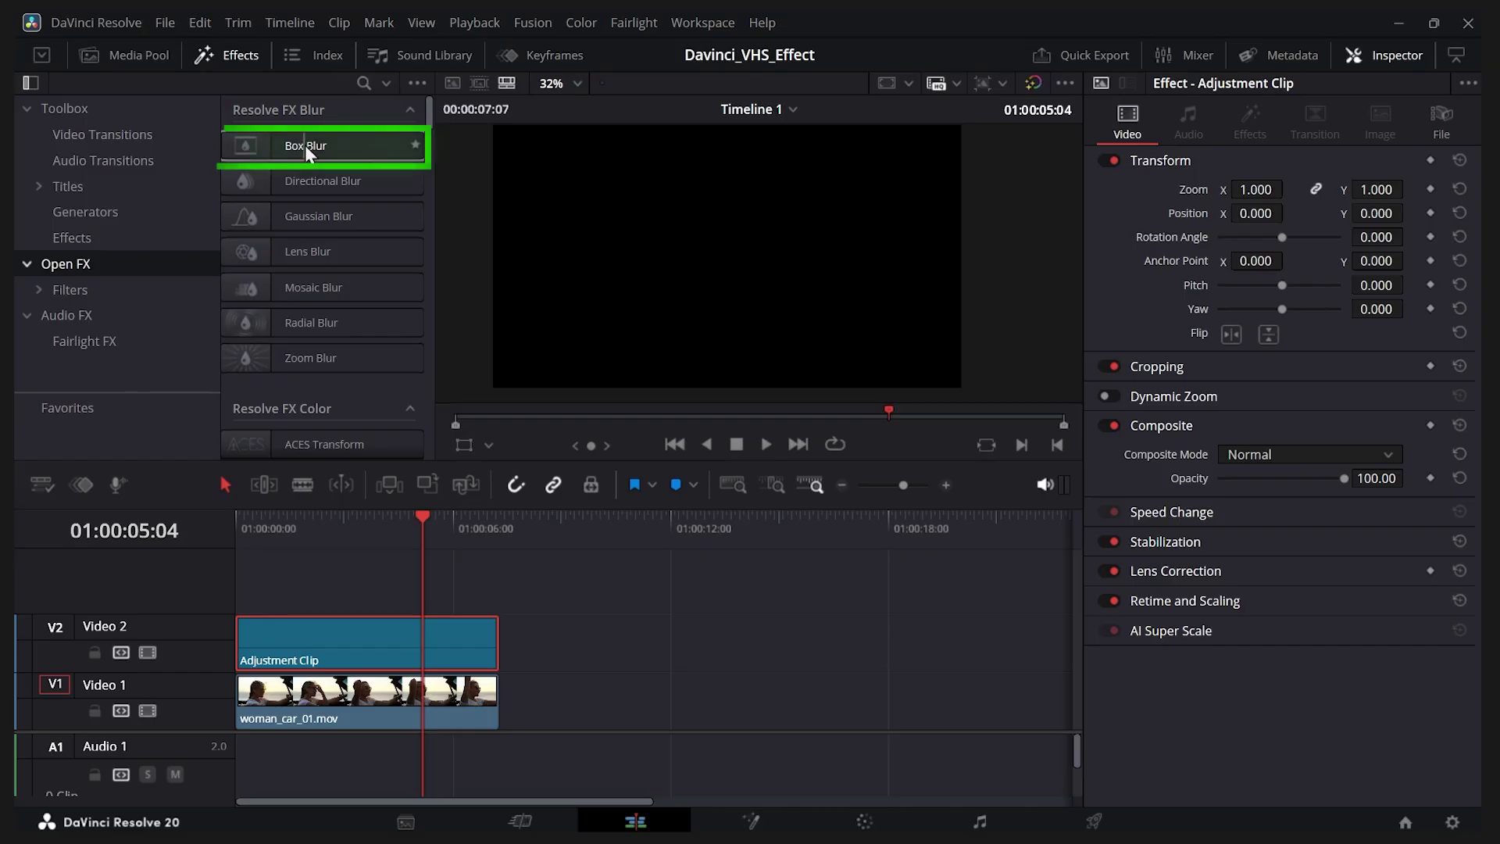
pyautogui.moveTo(304, 144); pyautogui.dragTo(363, 636)
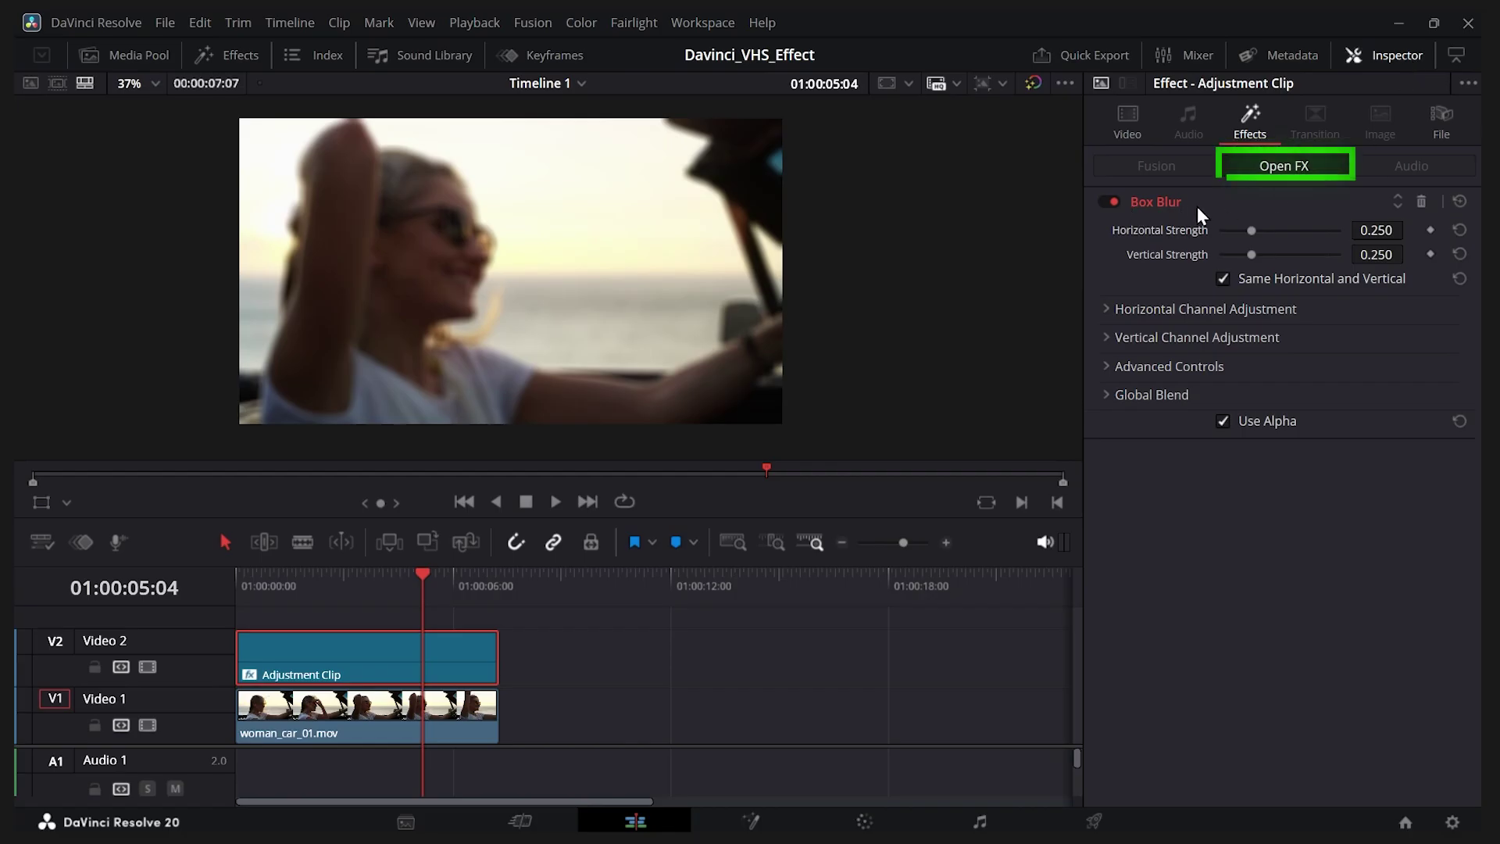
# Toggle the Box Blur off and on to compare, then lower its strength to 0.147.
pyautogui.click(1108, 203)
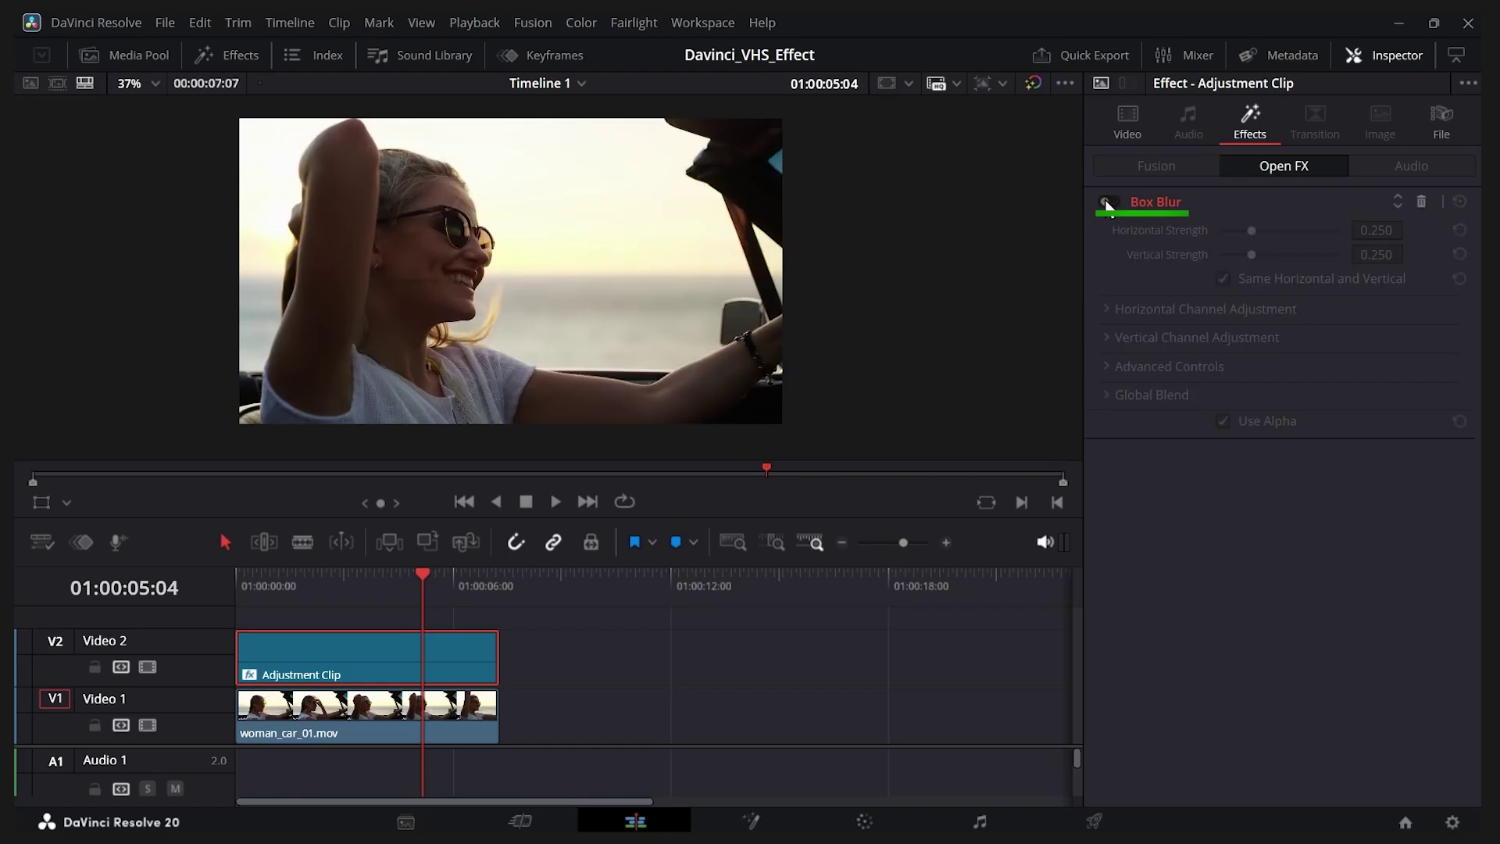
pyautogui.click(1108, 203)
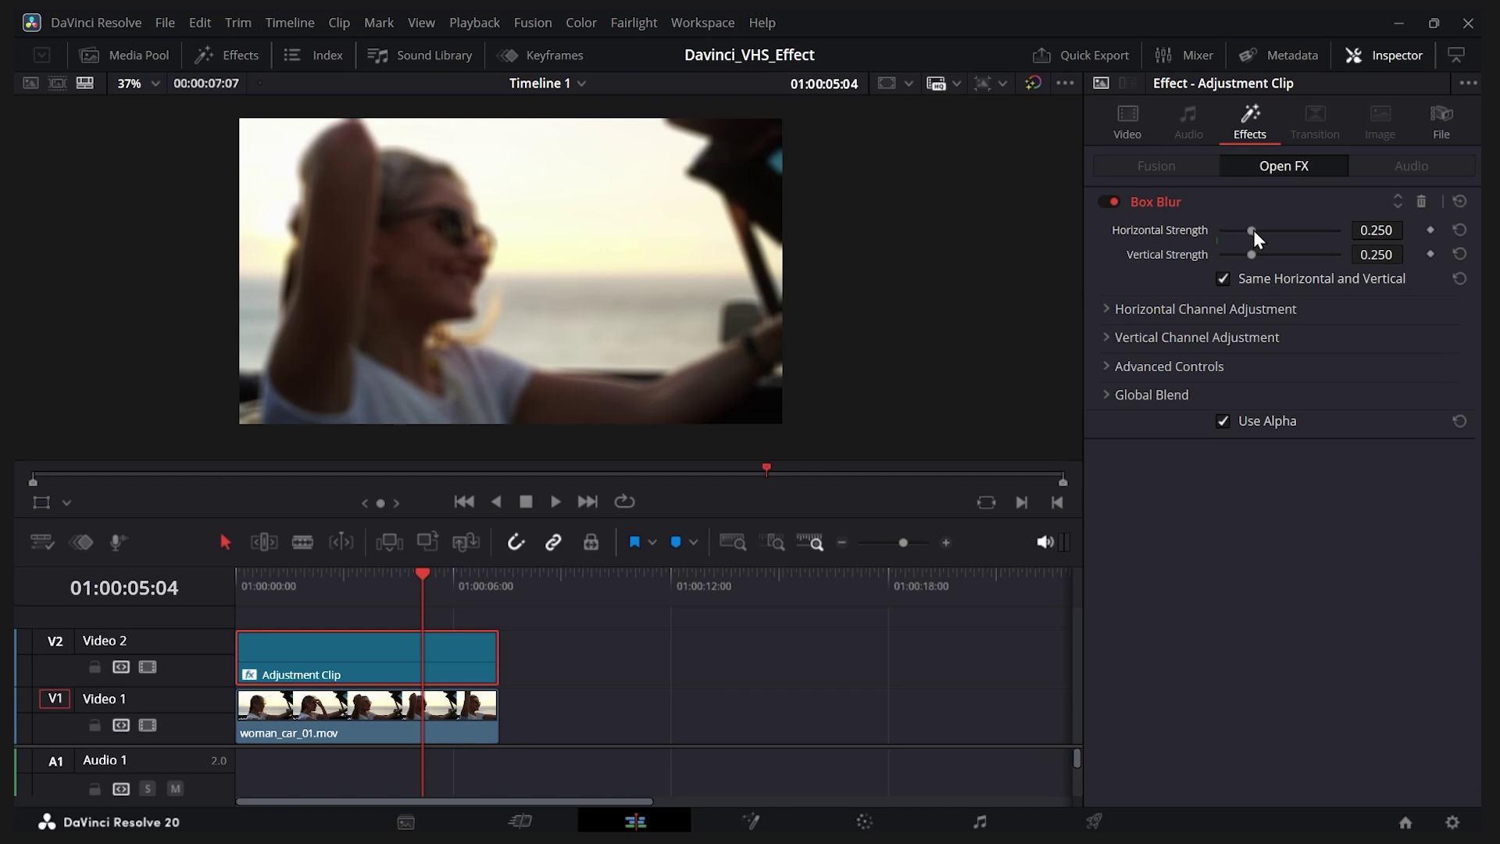
pyautogui.moveTo(1253, 231)
pyautogui.mouseDown()
pyautogui.moveTo(1221, 236)
pyautogui.moveTo(1241, 247)
pyautogui.mouseUp()
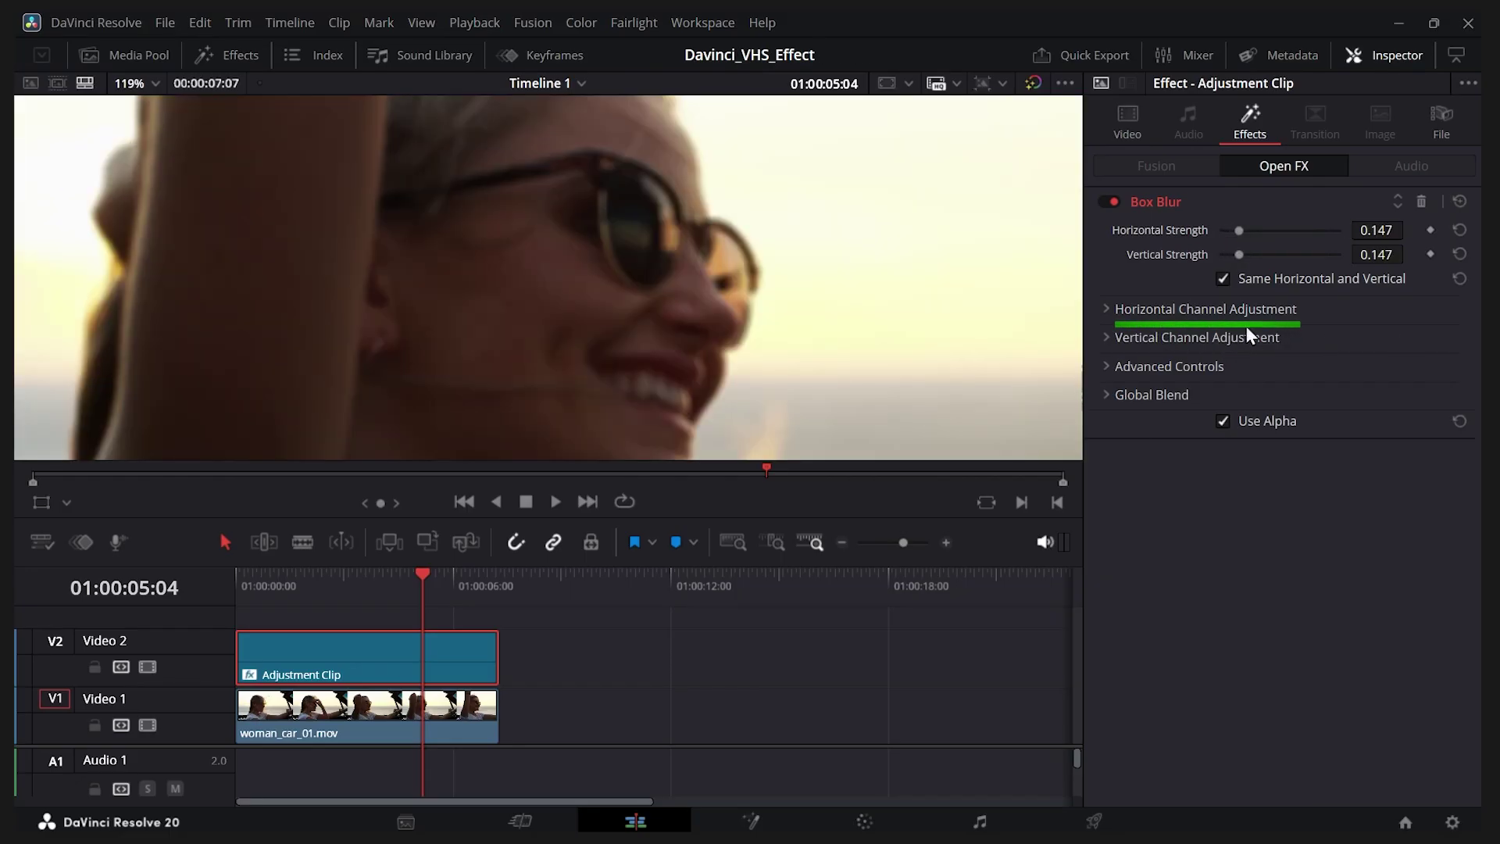
# Set the Box Blur's Horizontal Channel Adjustment Red value to 0.357.
pyautogui.click(1104, 308)
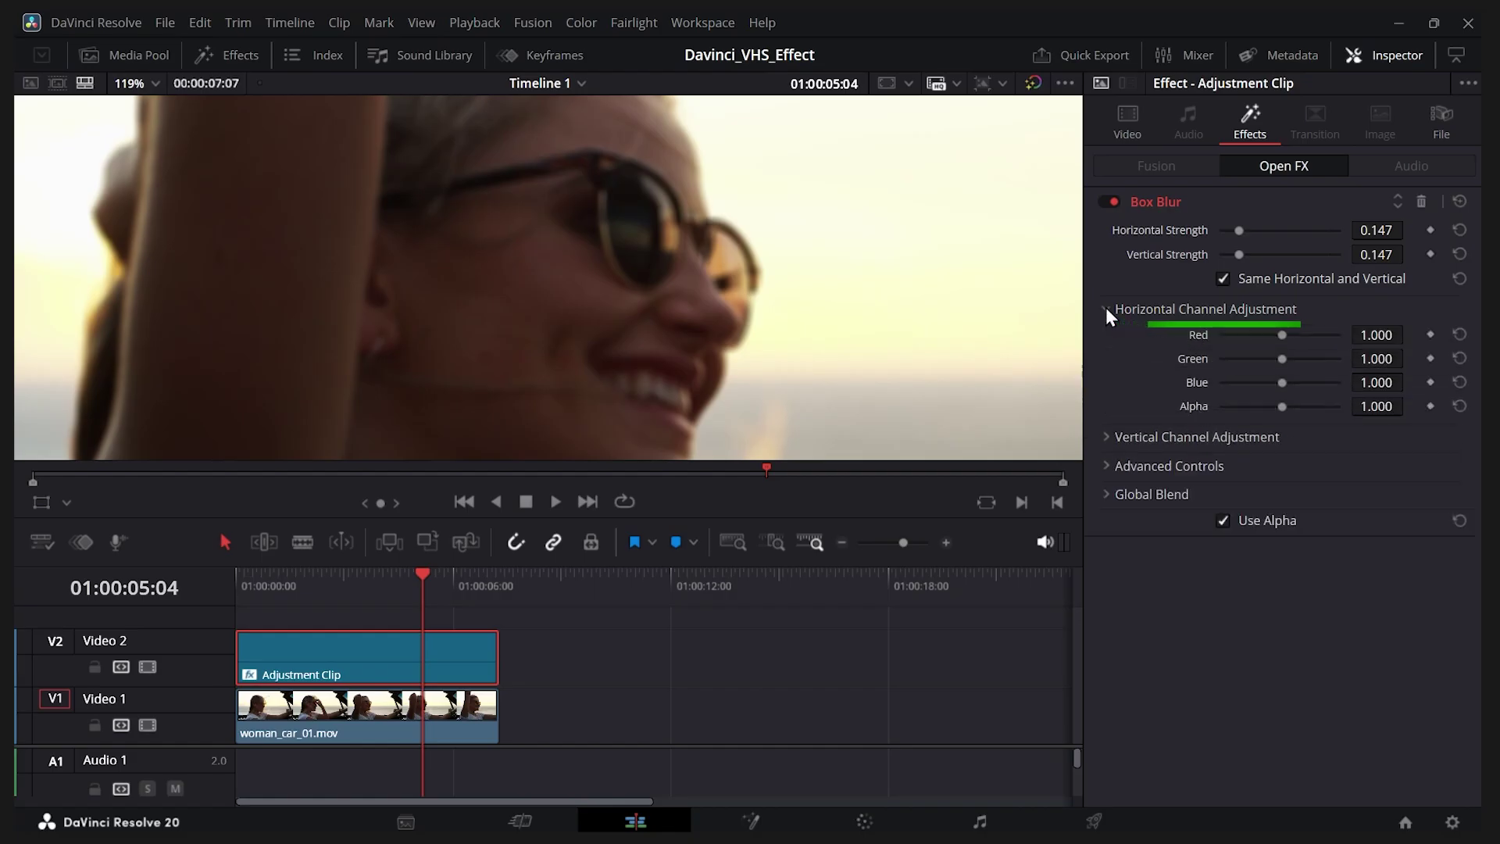
pyautogui.moveTo(1282, 336); pyautogui.dragTo(1229, 345)
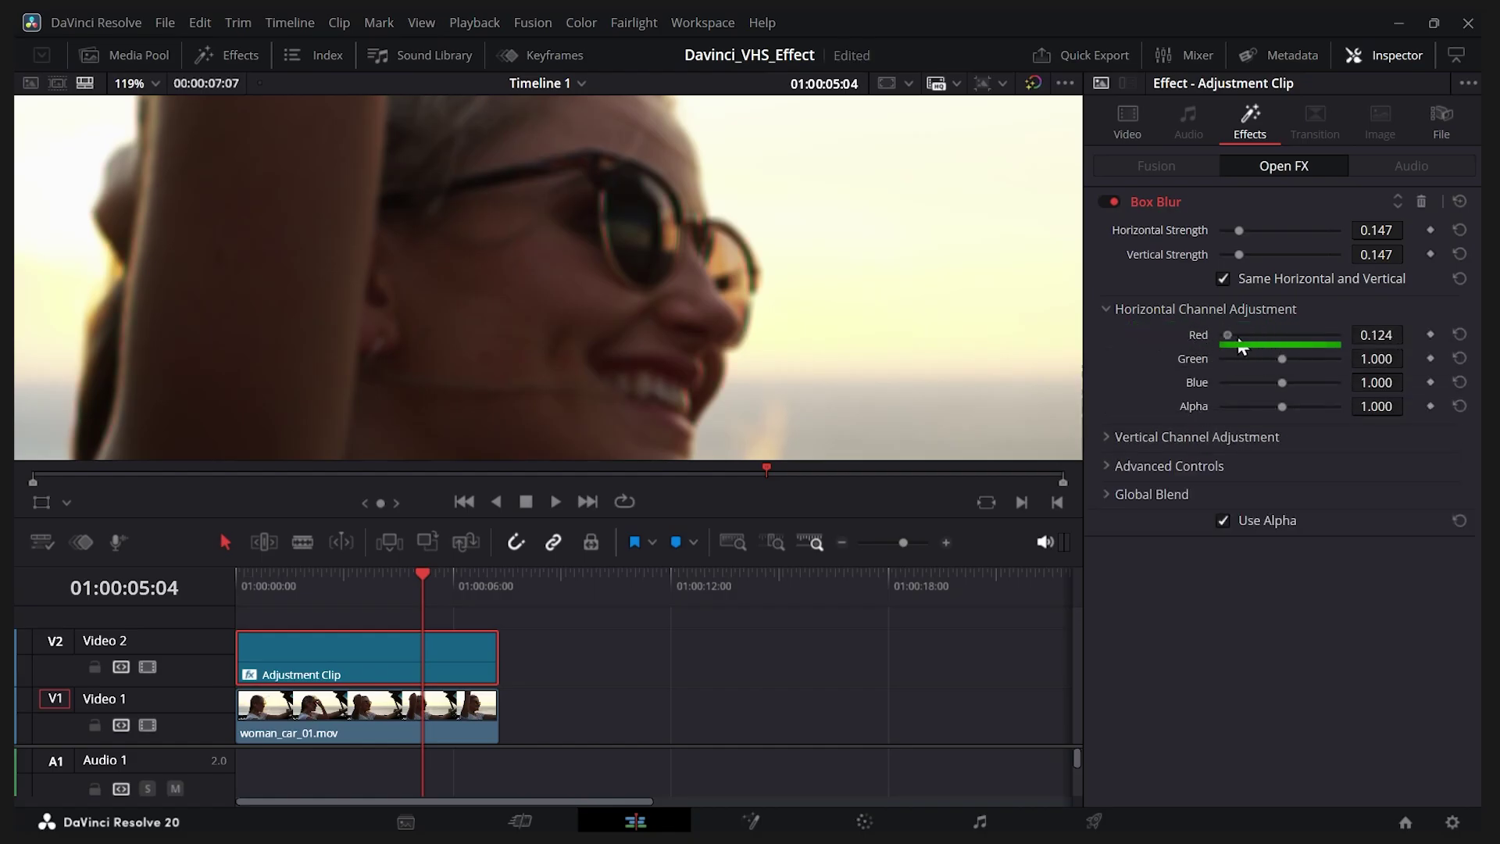
pyautogui.moveTo(1243, 348)
pyautogui.mouseDown()
pyautogui.moveTo(1275, 345)
pyautogui.moveTo(1258, 349)
pyautogui.mouseUp()
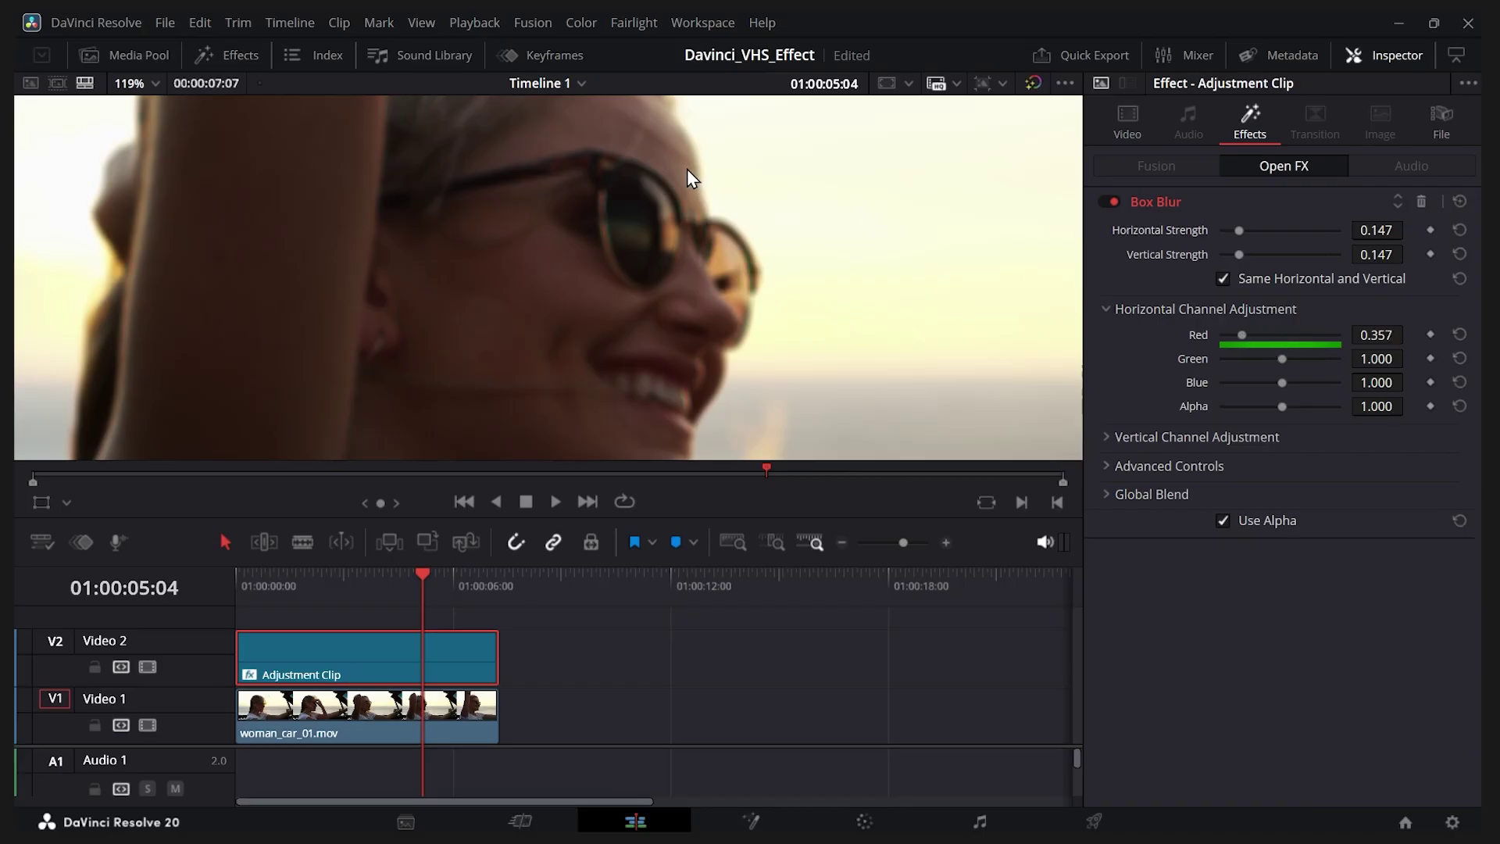
pyautogui.scroll(6, 691, 179)
pyautogui.moveTo(1242, 347); pyautogui.dragTo(1285, 353)
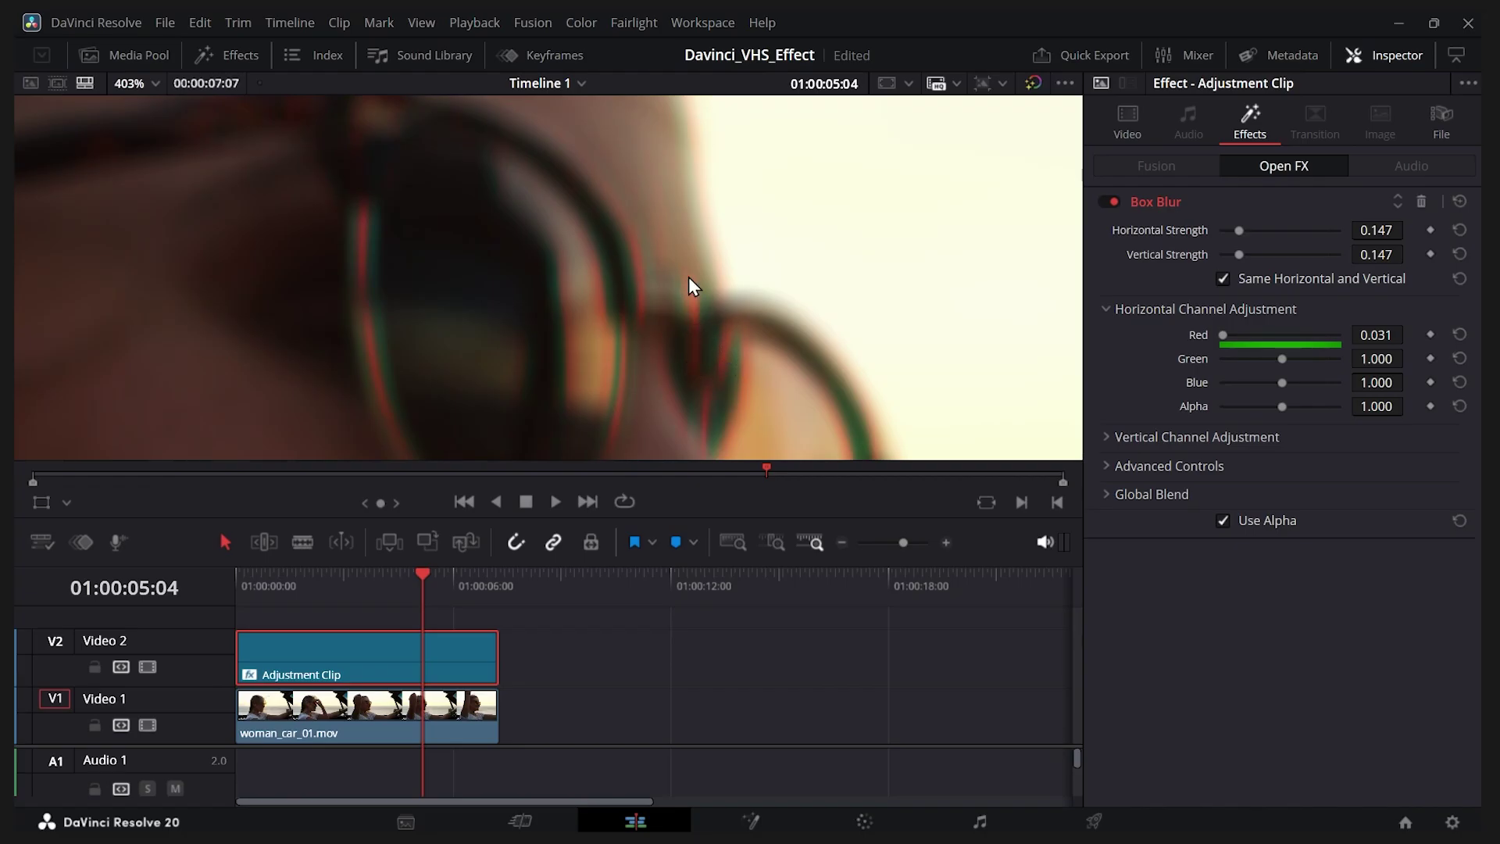
pyautogui.moveTo(1229, 346); pyautogui.dragTo(1251, 351)
pyautogui.scroll(-5, 580, 248)
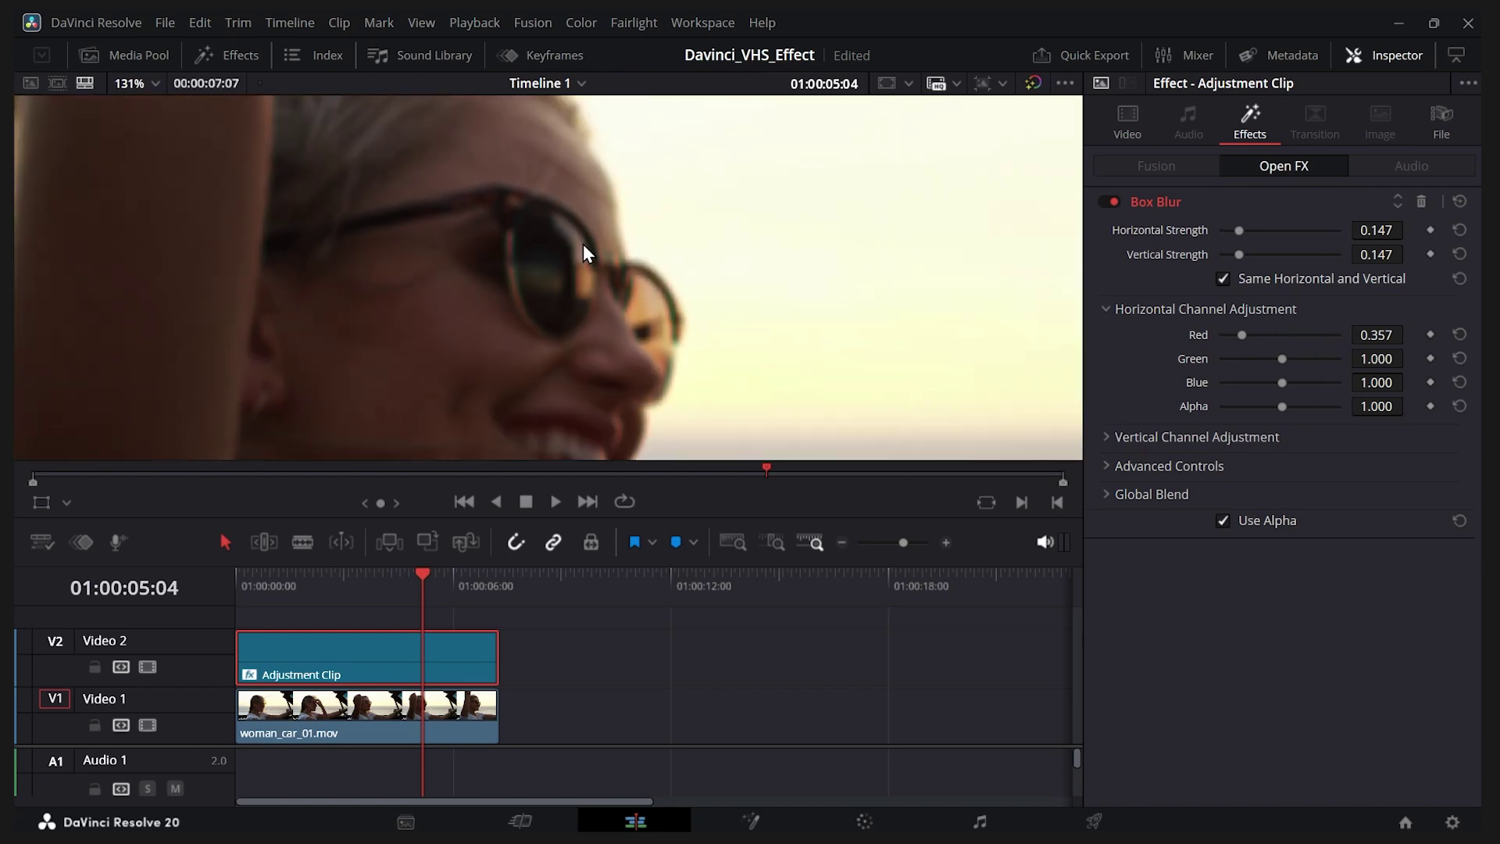
# Toggle the Box Blur off, on and off again to compare before and after.
pyautogui.click(1107, 203)
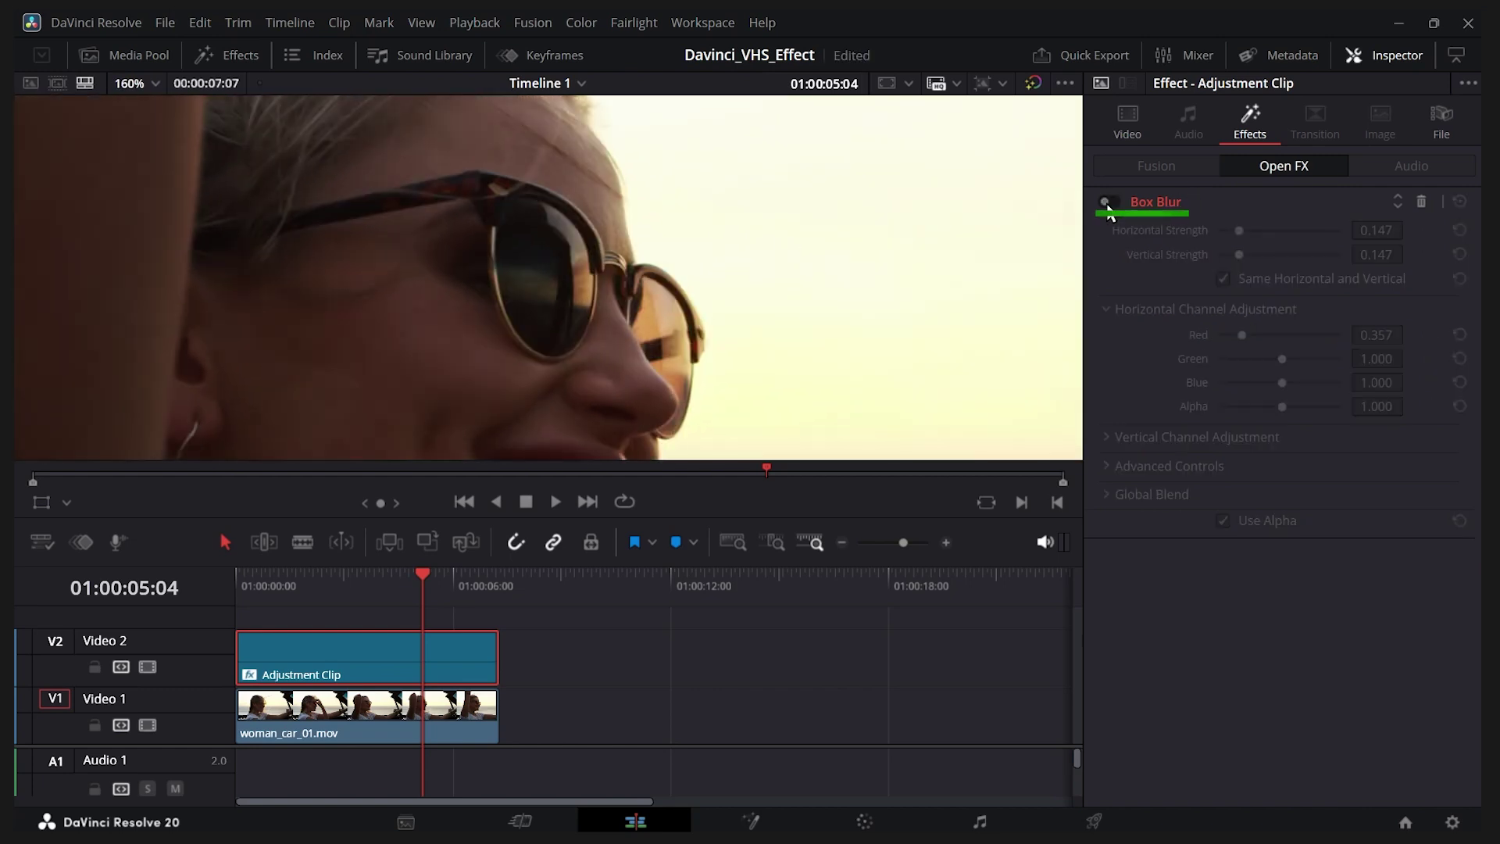
pyautogui.click(1107, 202)
pyautogui.click(1107, 202)
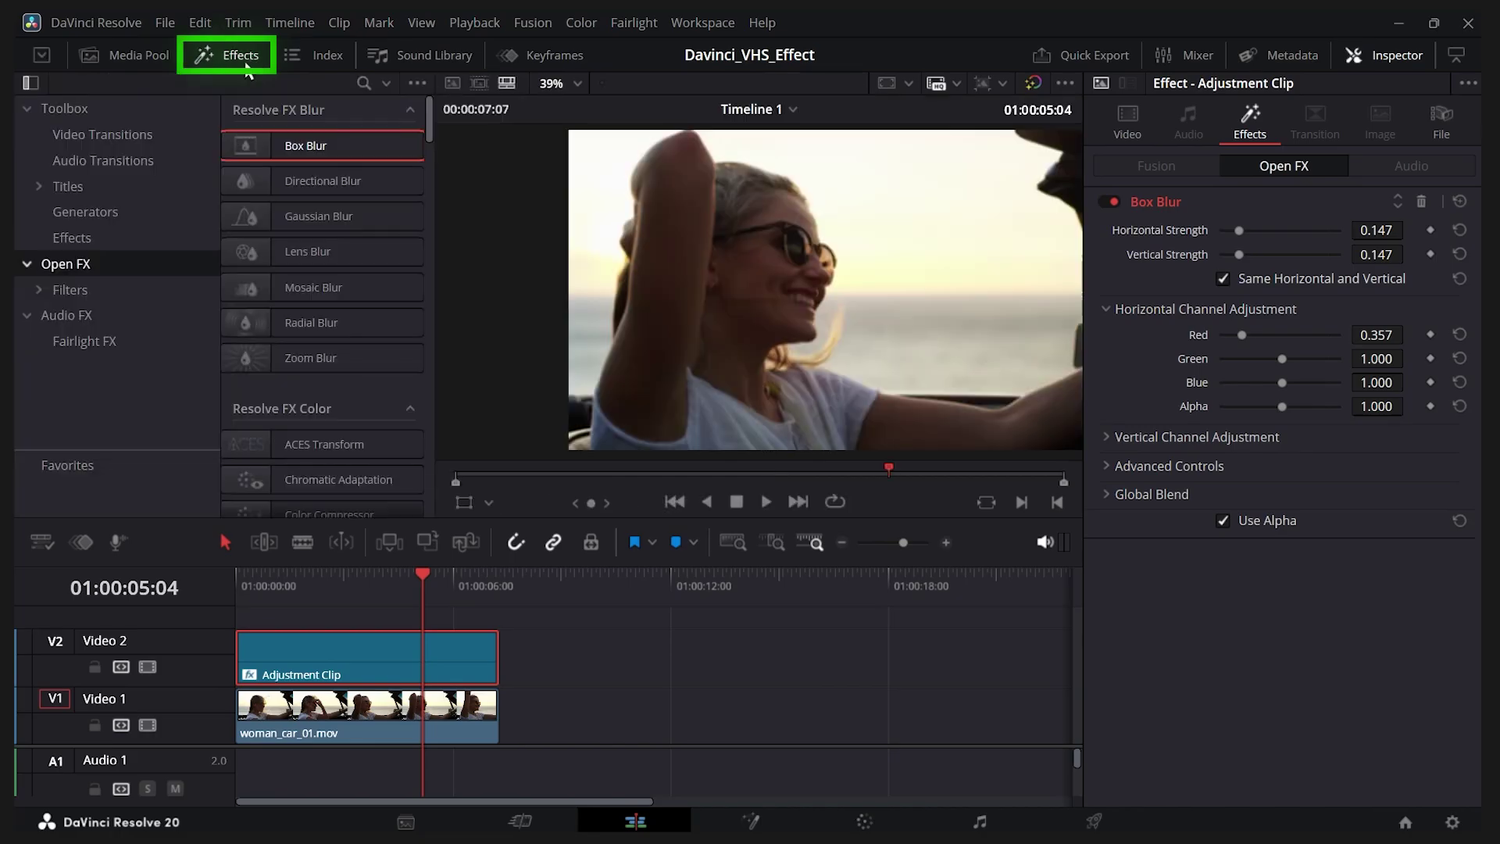
# Browse the Open FX list, then switch to the Color page showing node 01.
pyautogui.moveTo(426, 138); pyautogui.dragTo(433, 185)
pyautogui.scroll(-15, 326, 210)
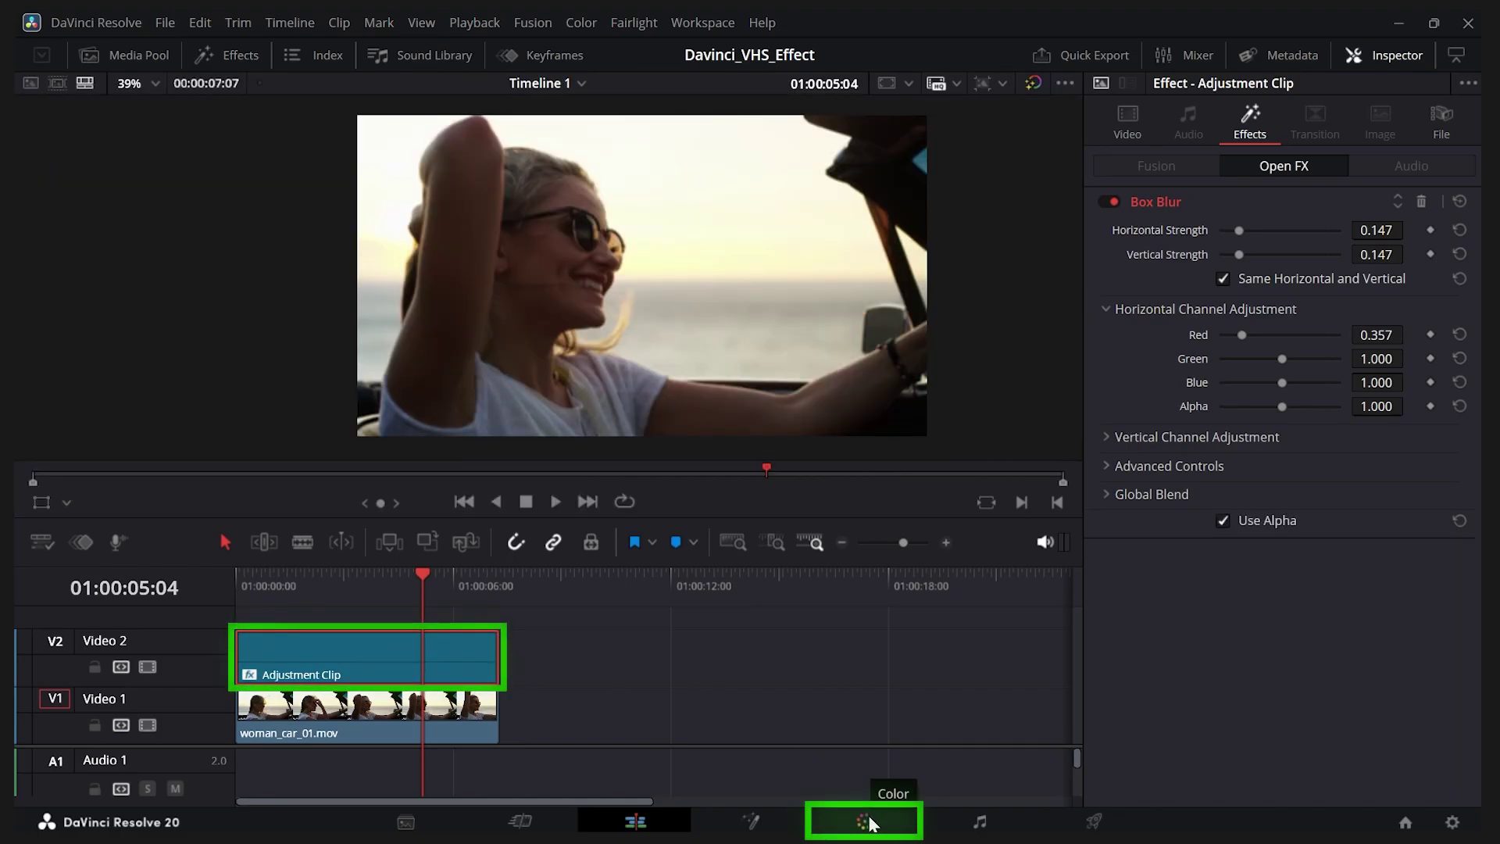
pyautogui.click(869, 814)
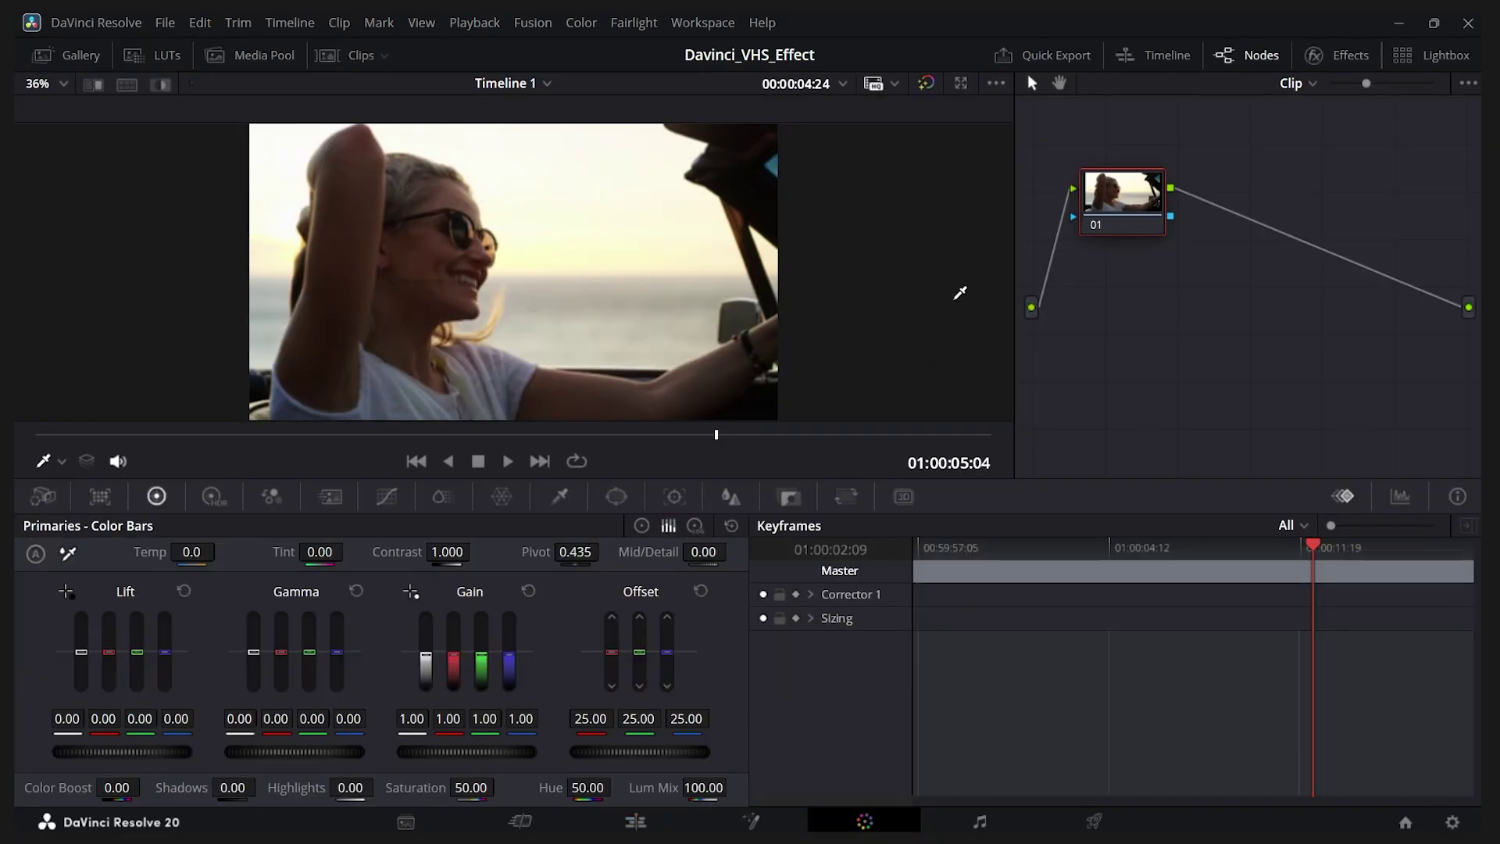
# Try several blur radii on node 01, settling on 0.12 for red, green and blue.
pyautogui.click(736, 506)
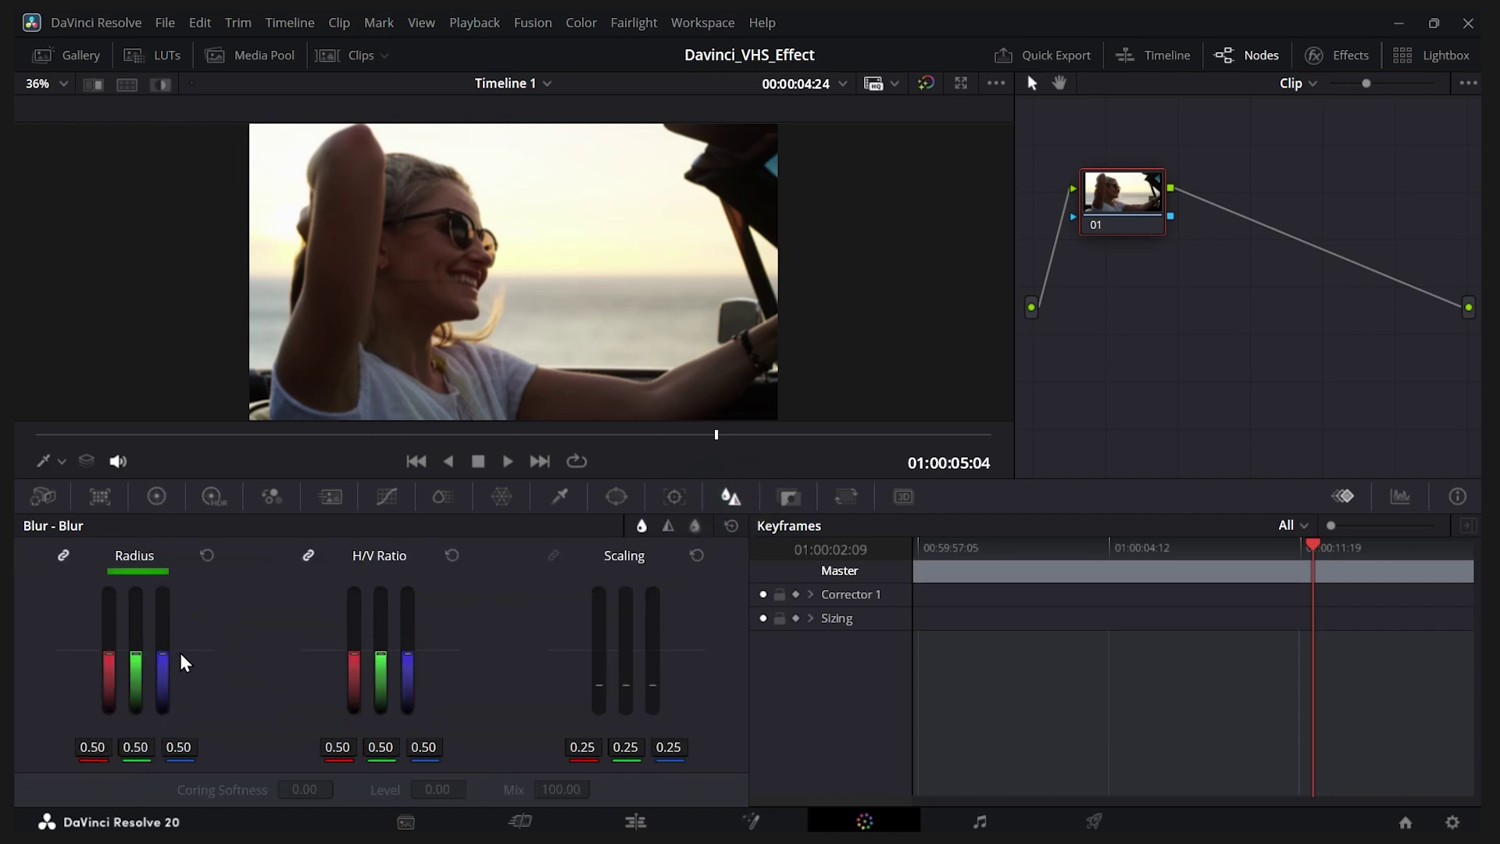
pyautogui.moveTo(162, 652); pyautogui.dragTo(163, 706)
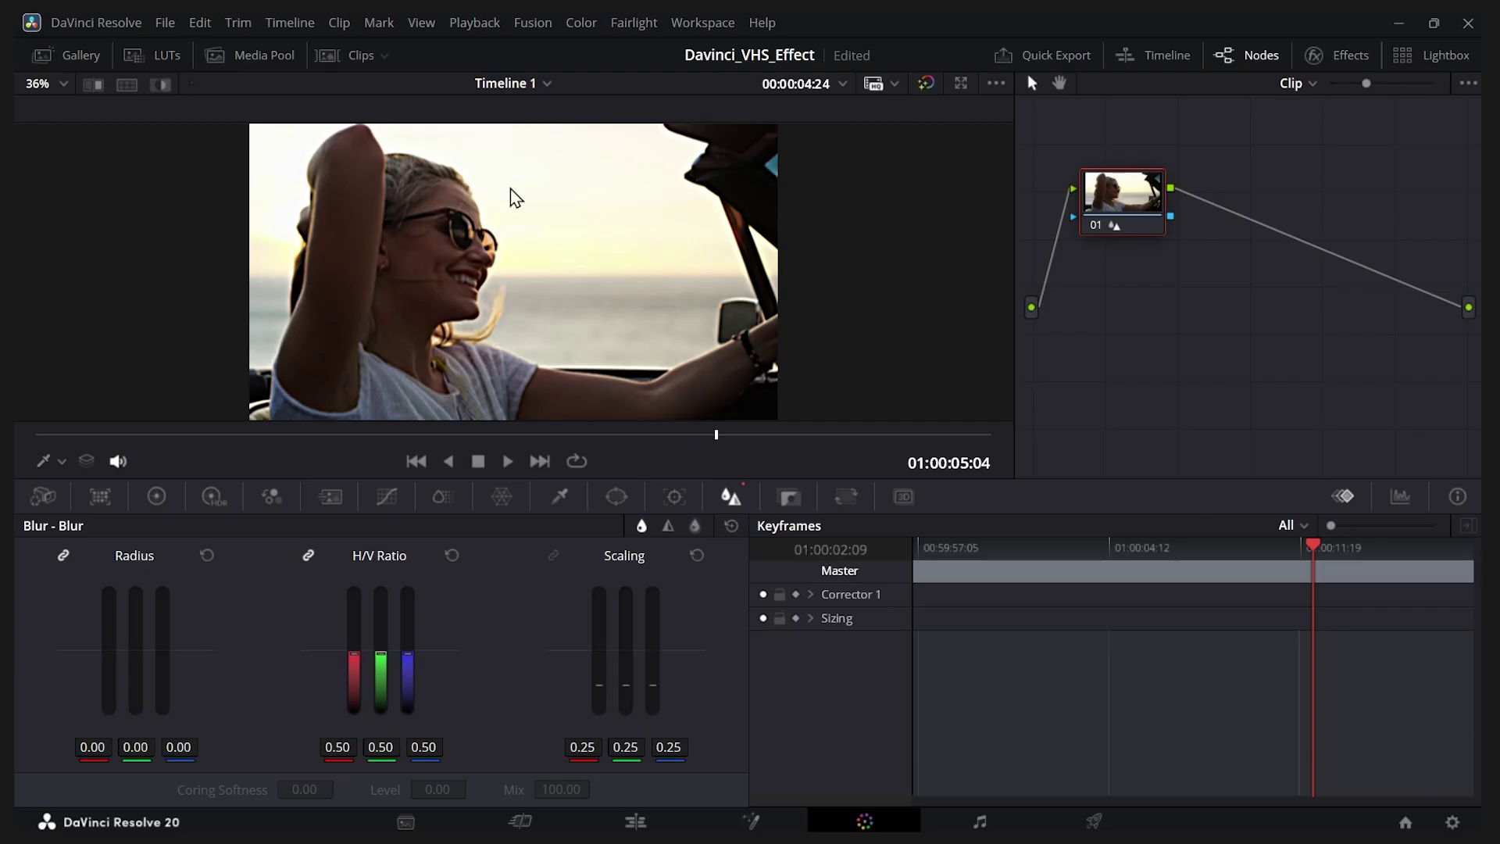
pyautogui.scroll(6, 510, 211)
pyautogui.scroll(2, 531, 272)
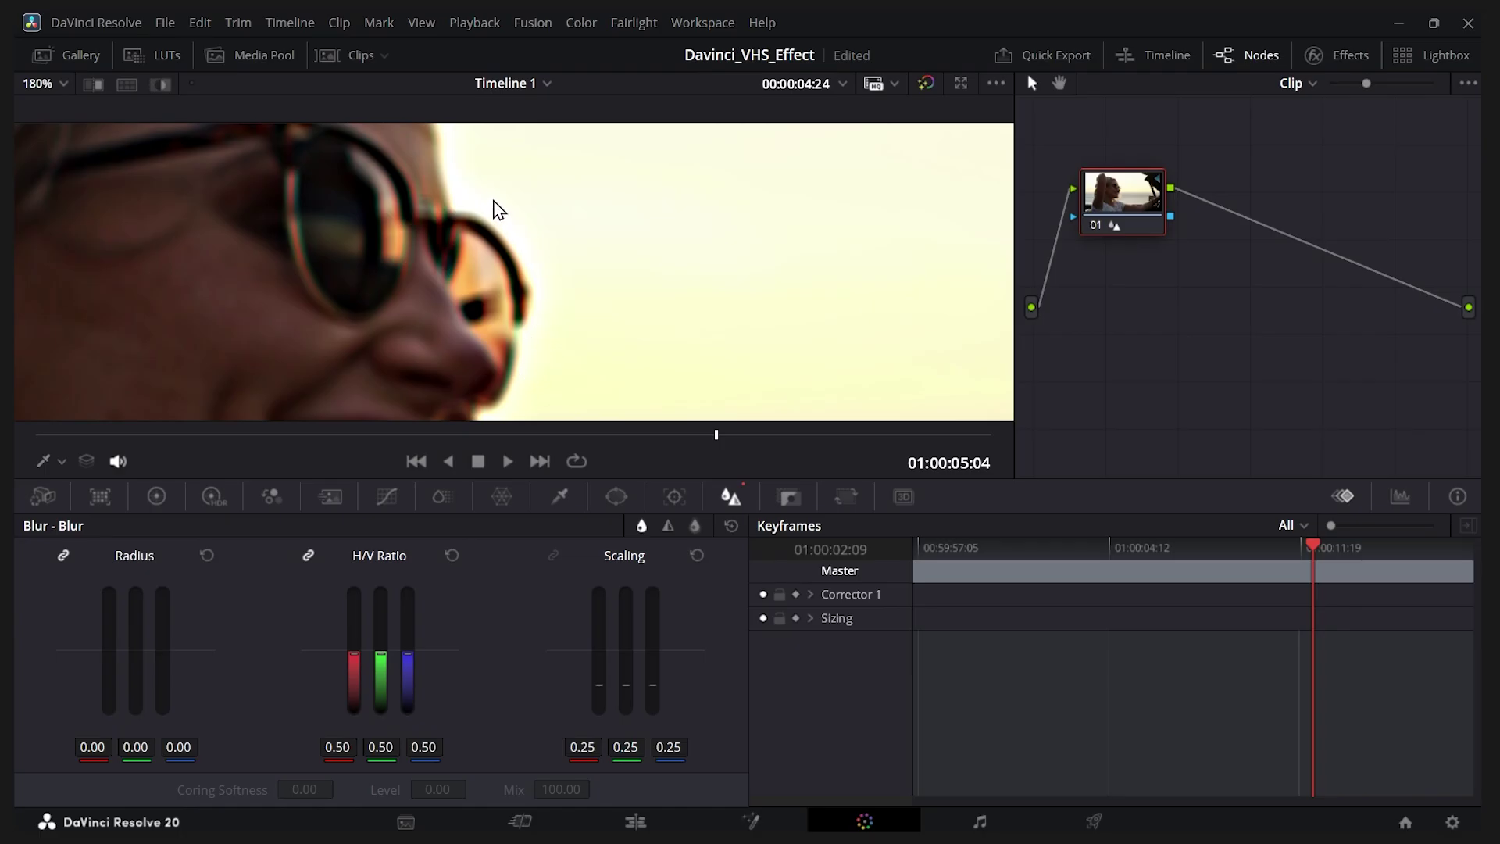
pyautogui.moveTo(92, 747); pyautogui.dragTo(129, 747)
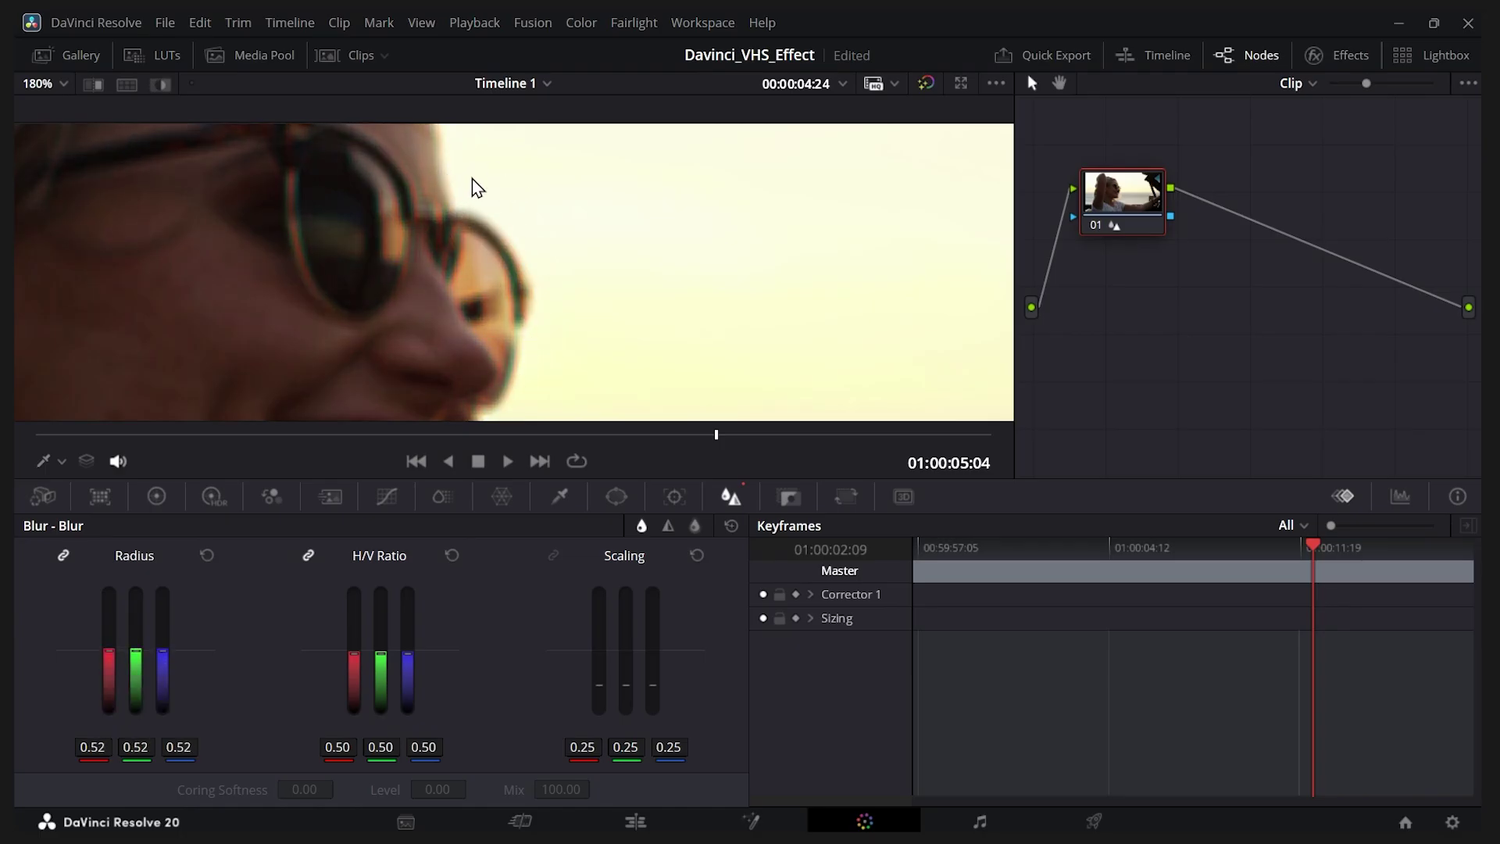
pyautogui.moveTo(129, 747); pyautogui.dragTo(89, 746)
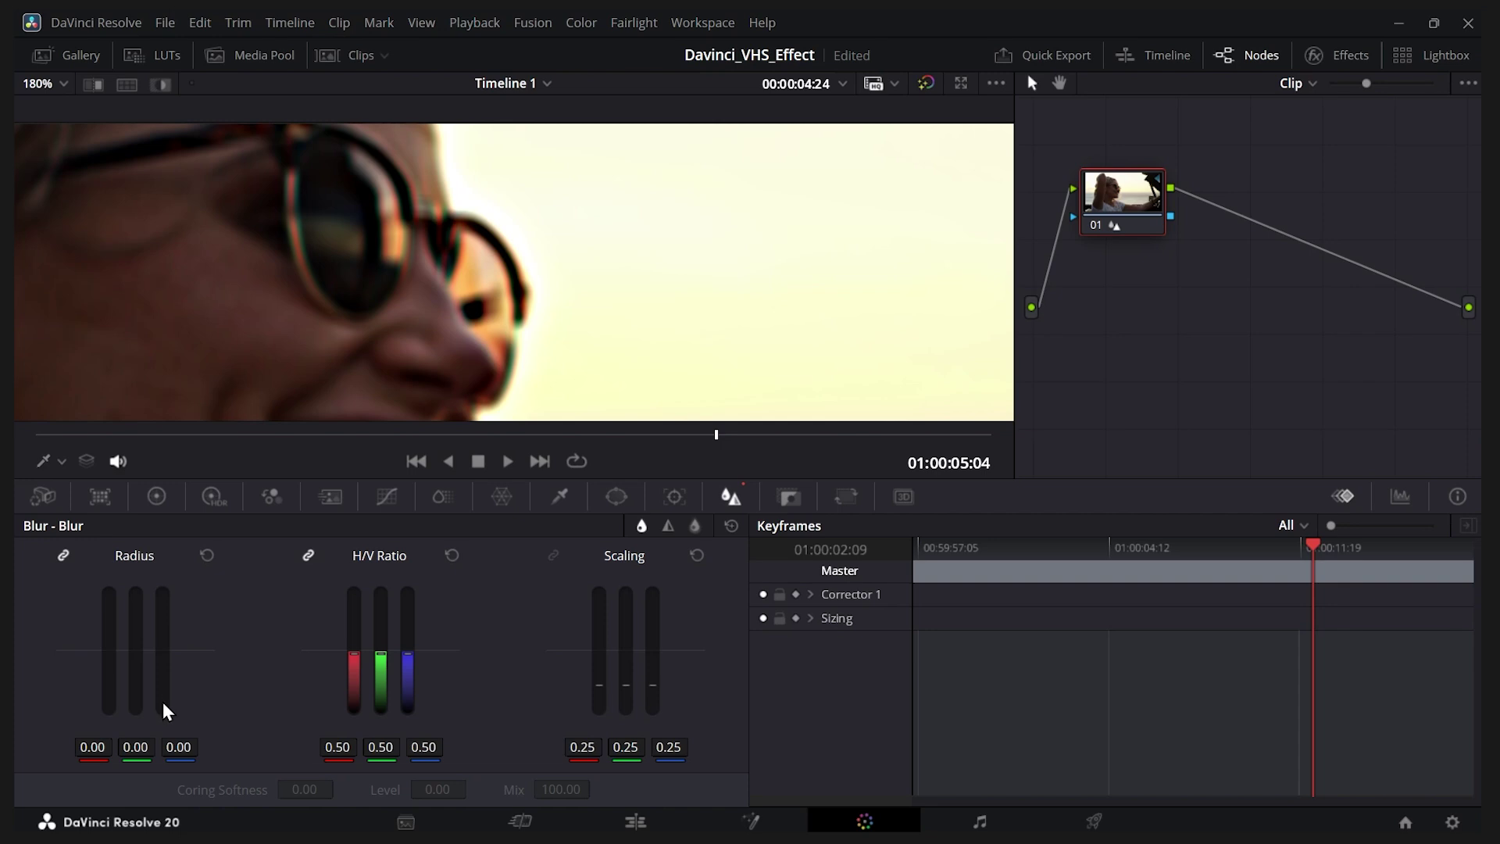
pyautogui.moveTo(92, 747); pyautogui.dragTo(207, 691)
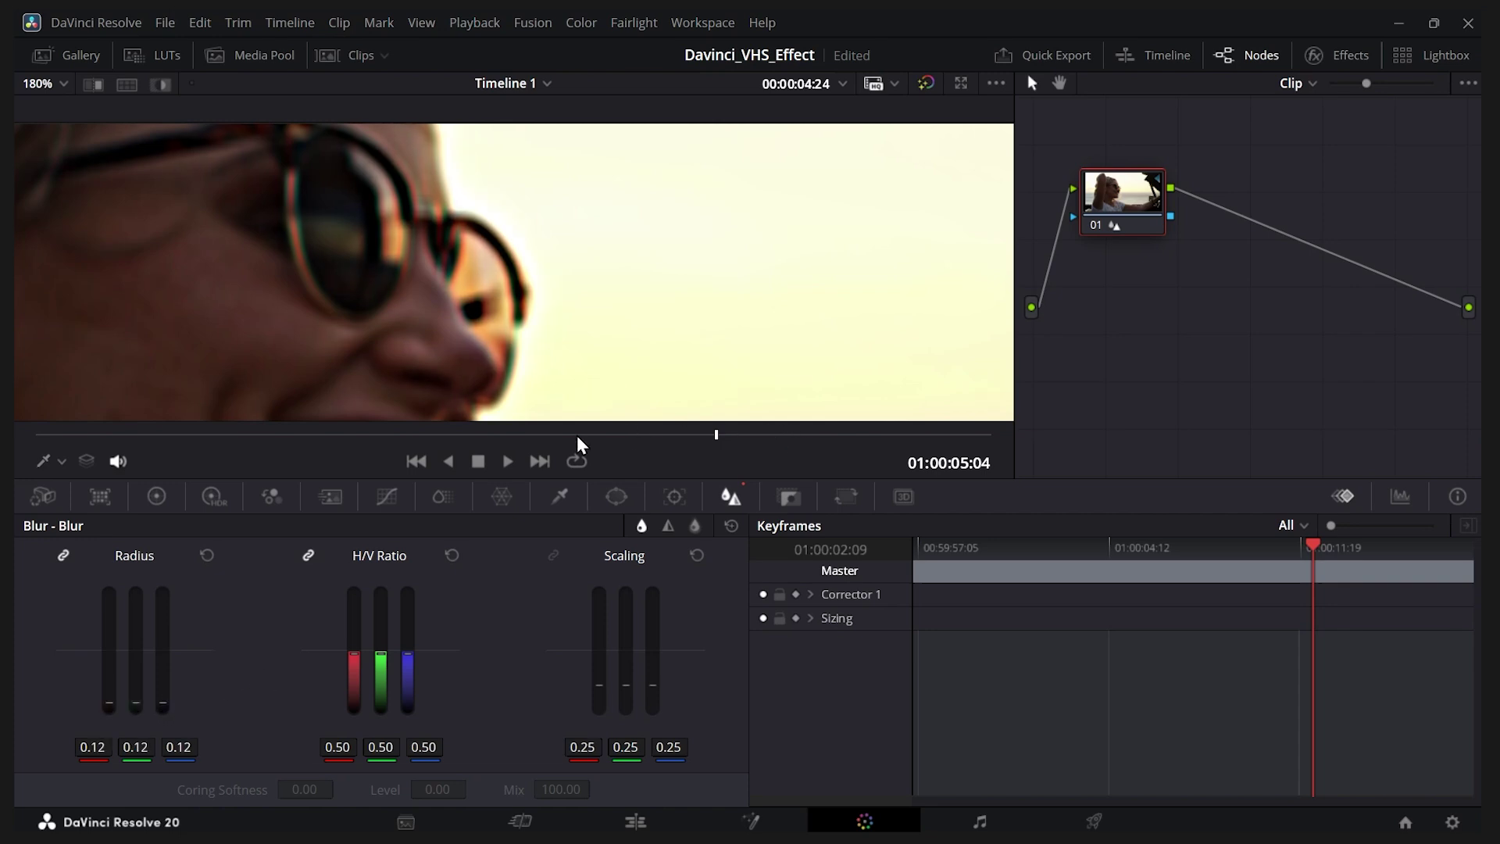
pyautogui.click(159, 497)
# Lower node 01's Contrast to 0.742 in Color Wheels, then return to the Edit page.
pyautogui.scroll(-5, 699, 295)
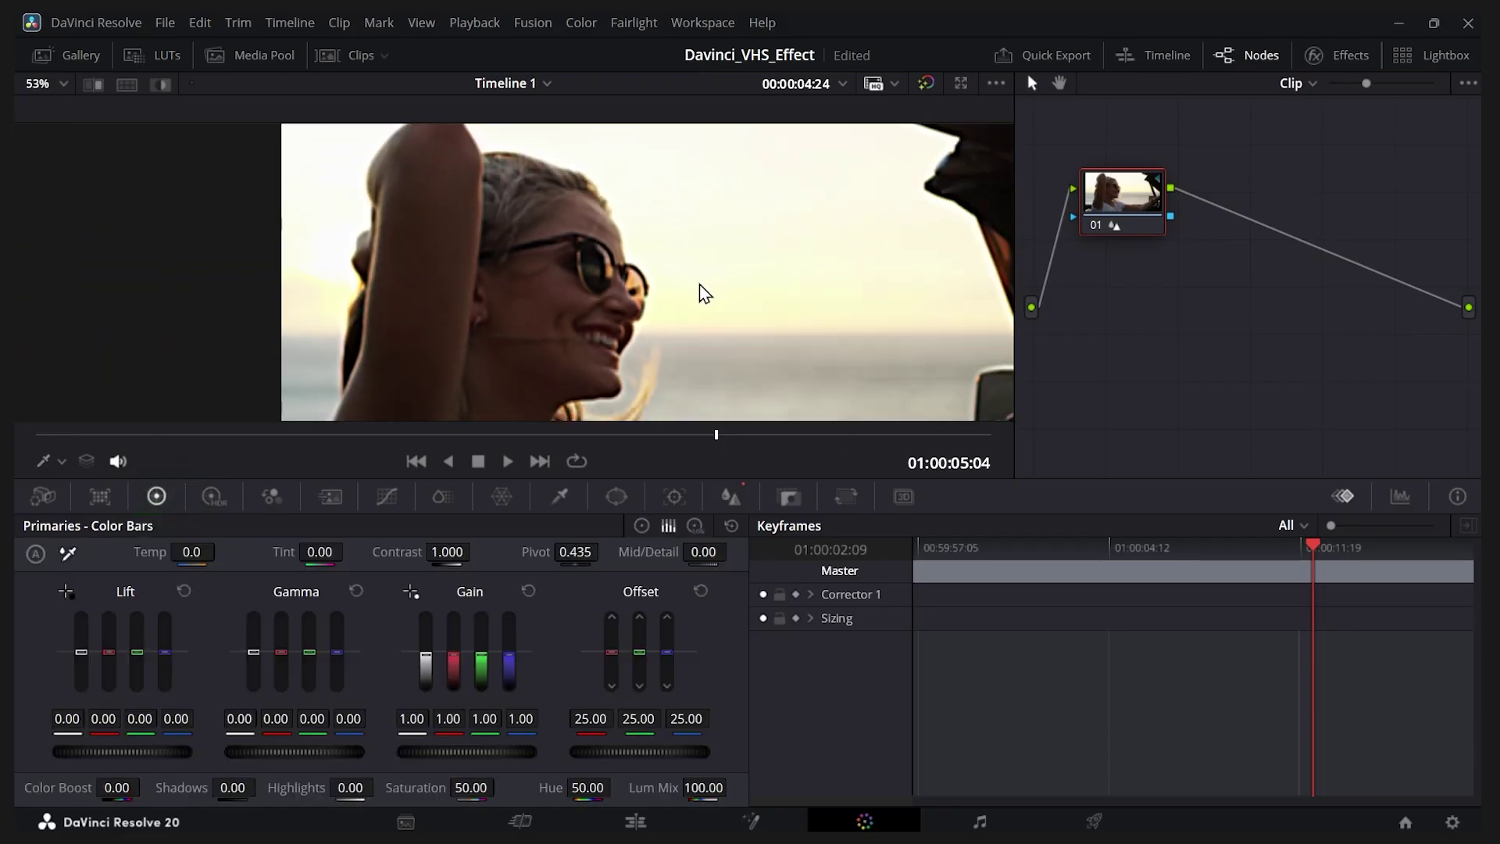
pyautogui.scroll(-3, 698, 294)
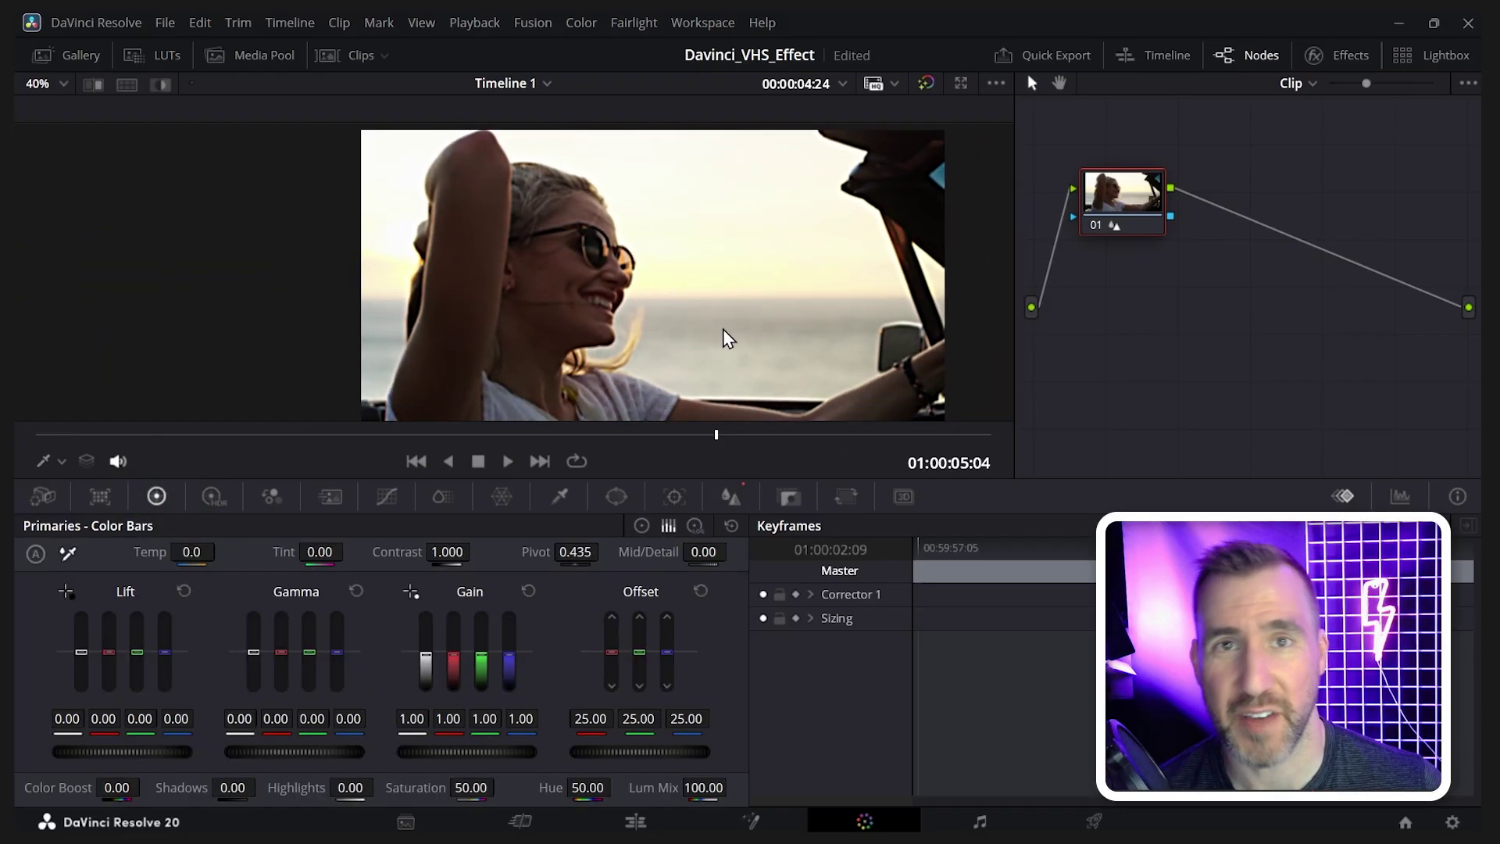
pyautogui.moveTo(438, 554); pyautogui.dragTo(328, 555)
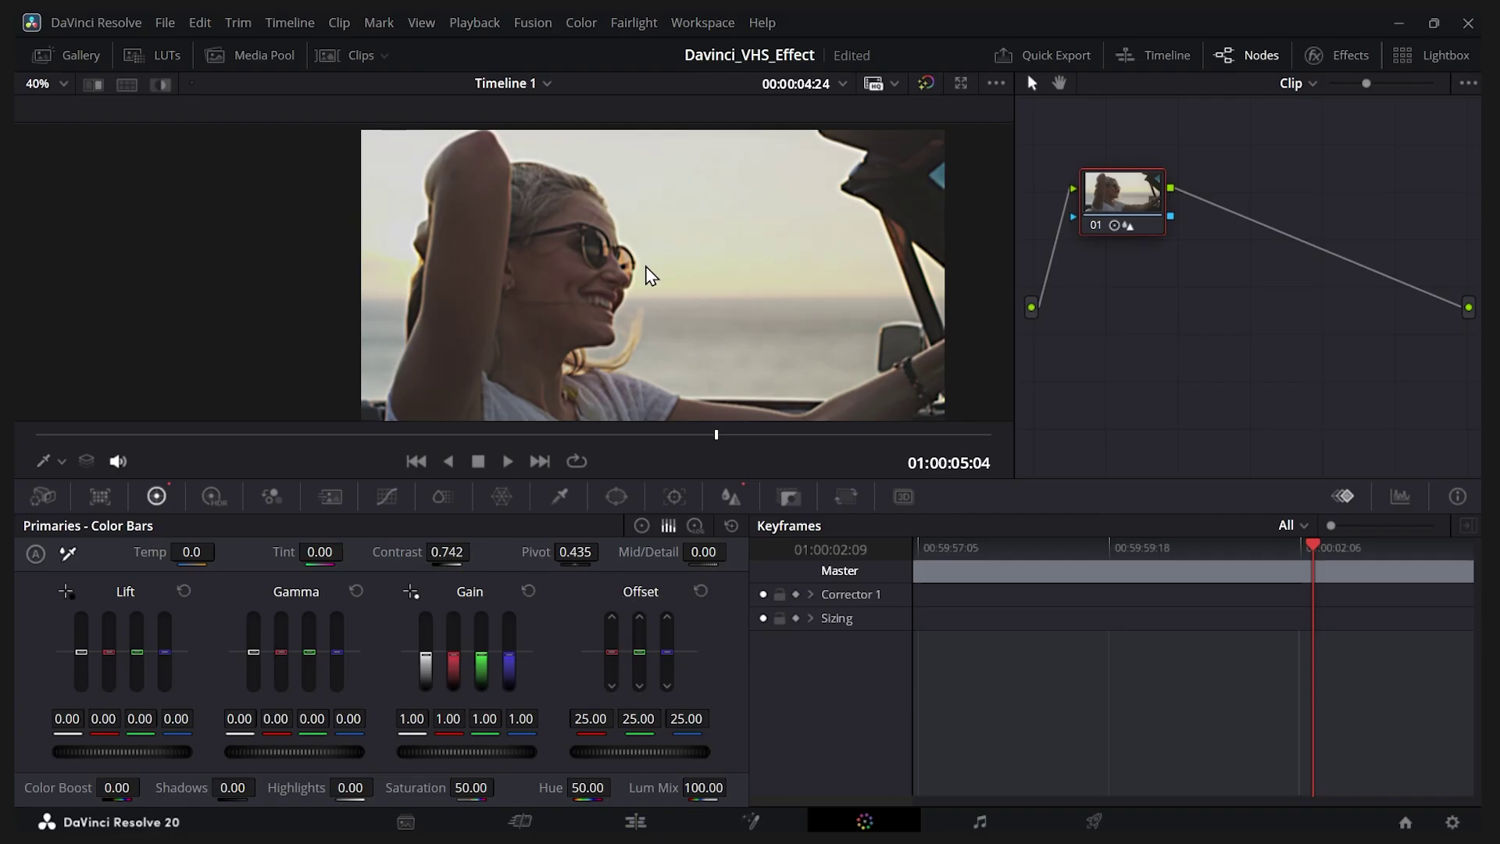
pyautogui.click(652, 820)
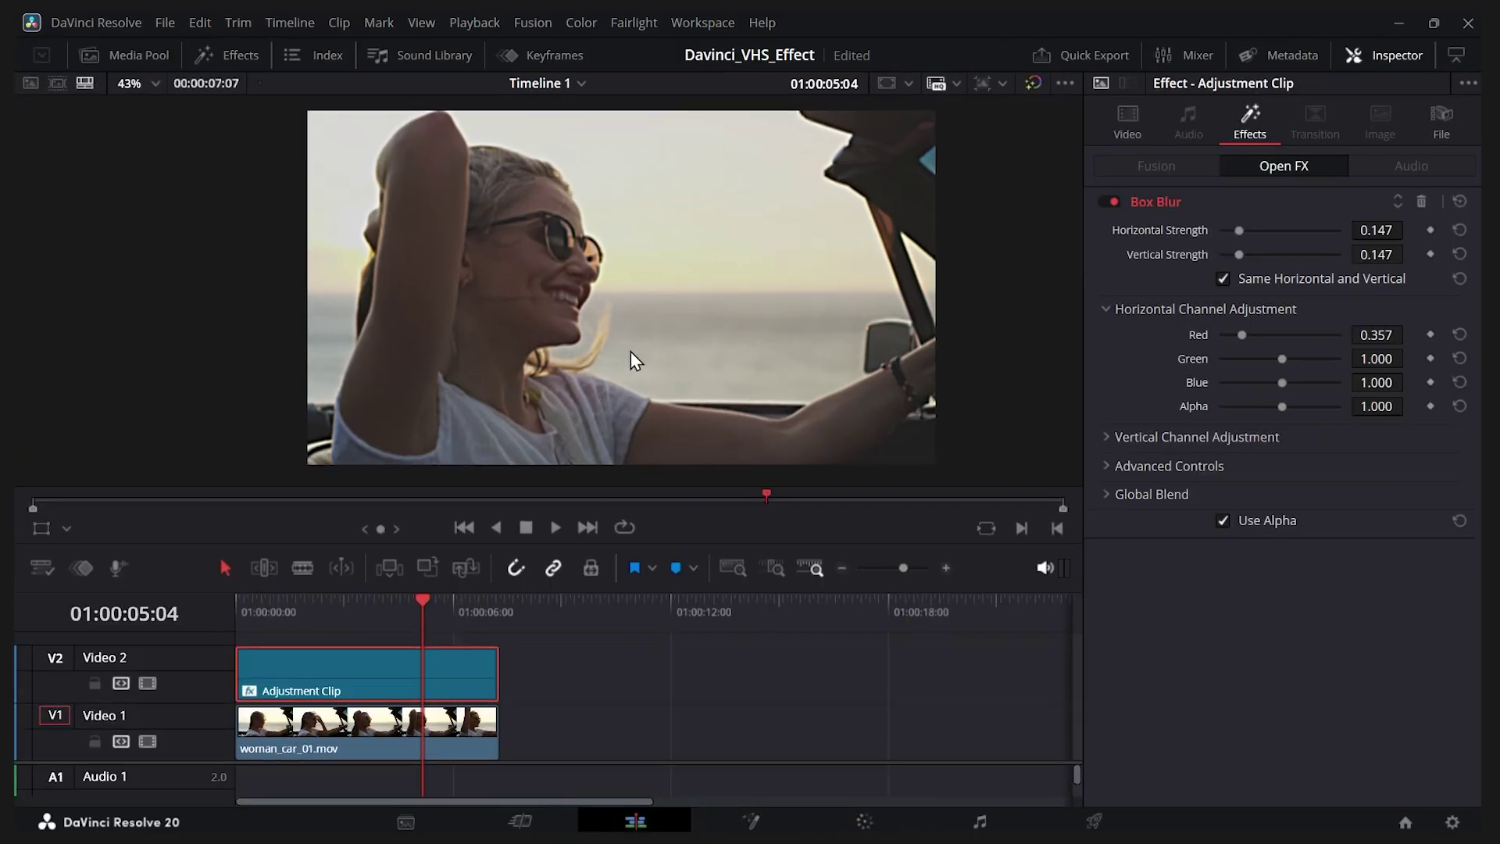
pyautogui.click(148, 683)
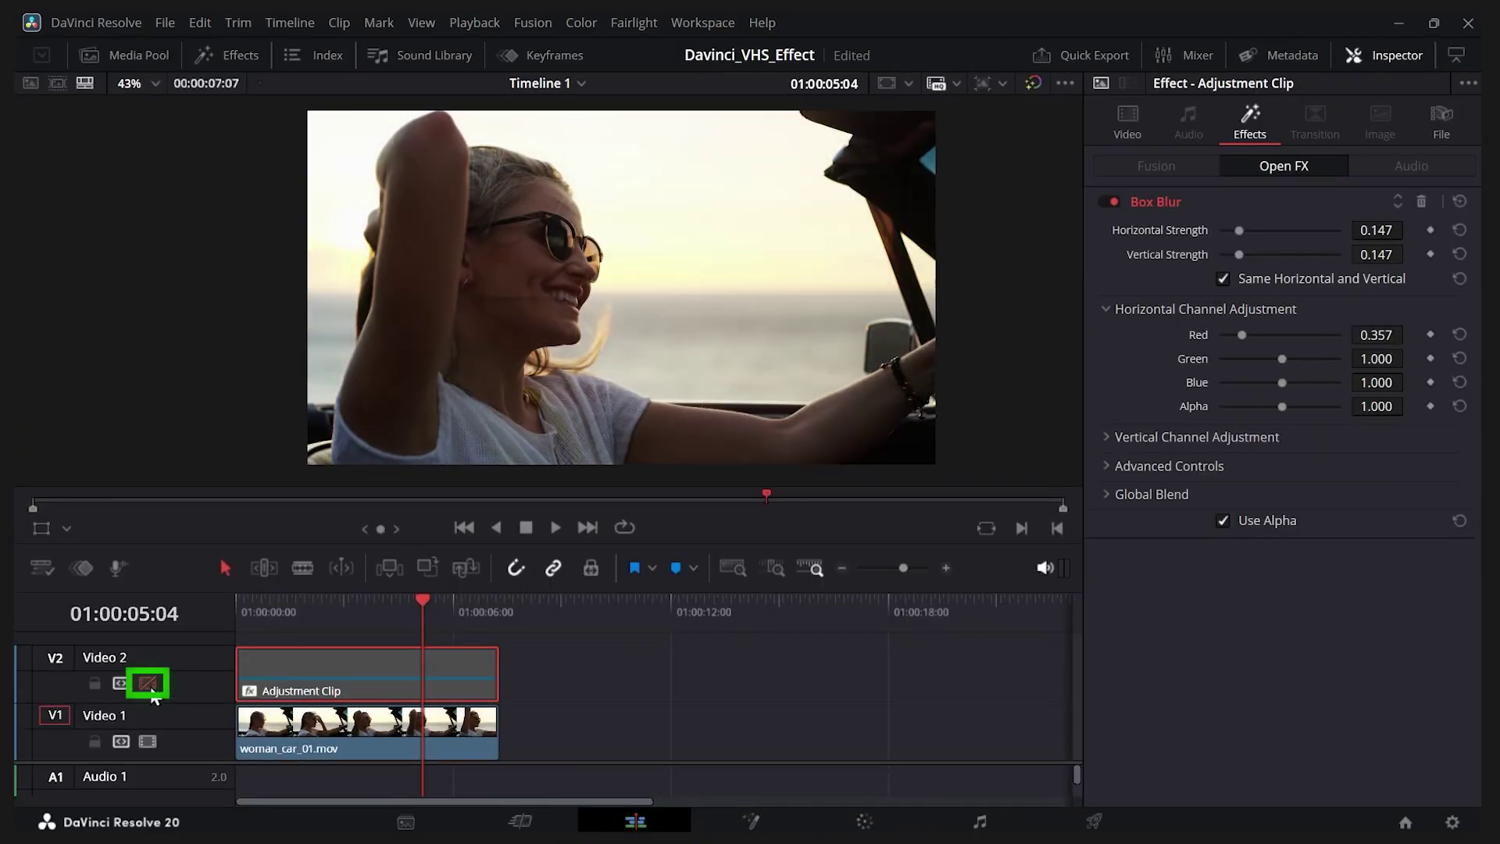
pyautogui.click(148, 683)
pyautogui.click(148, 683)
pyautogui.click(148, 683)
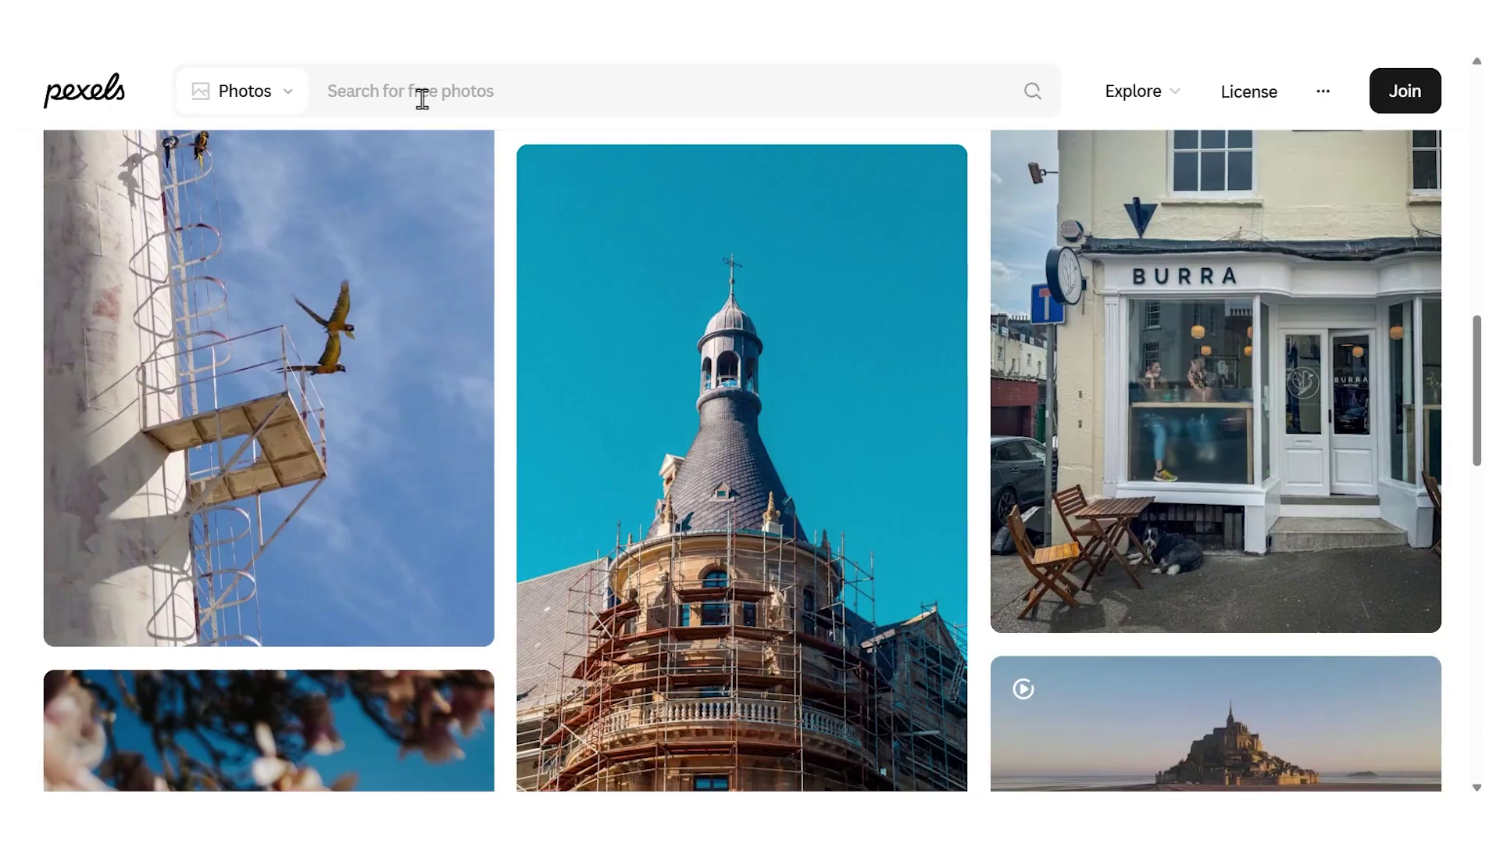
# Search Pexels videos for 'vhs damage'.
pyautogui.click(289, 95)
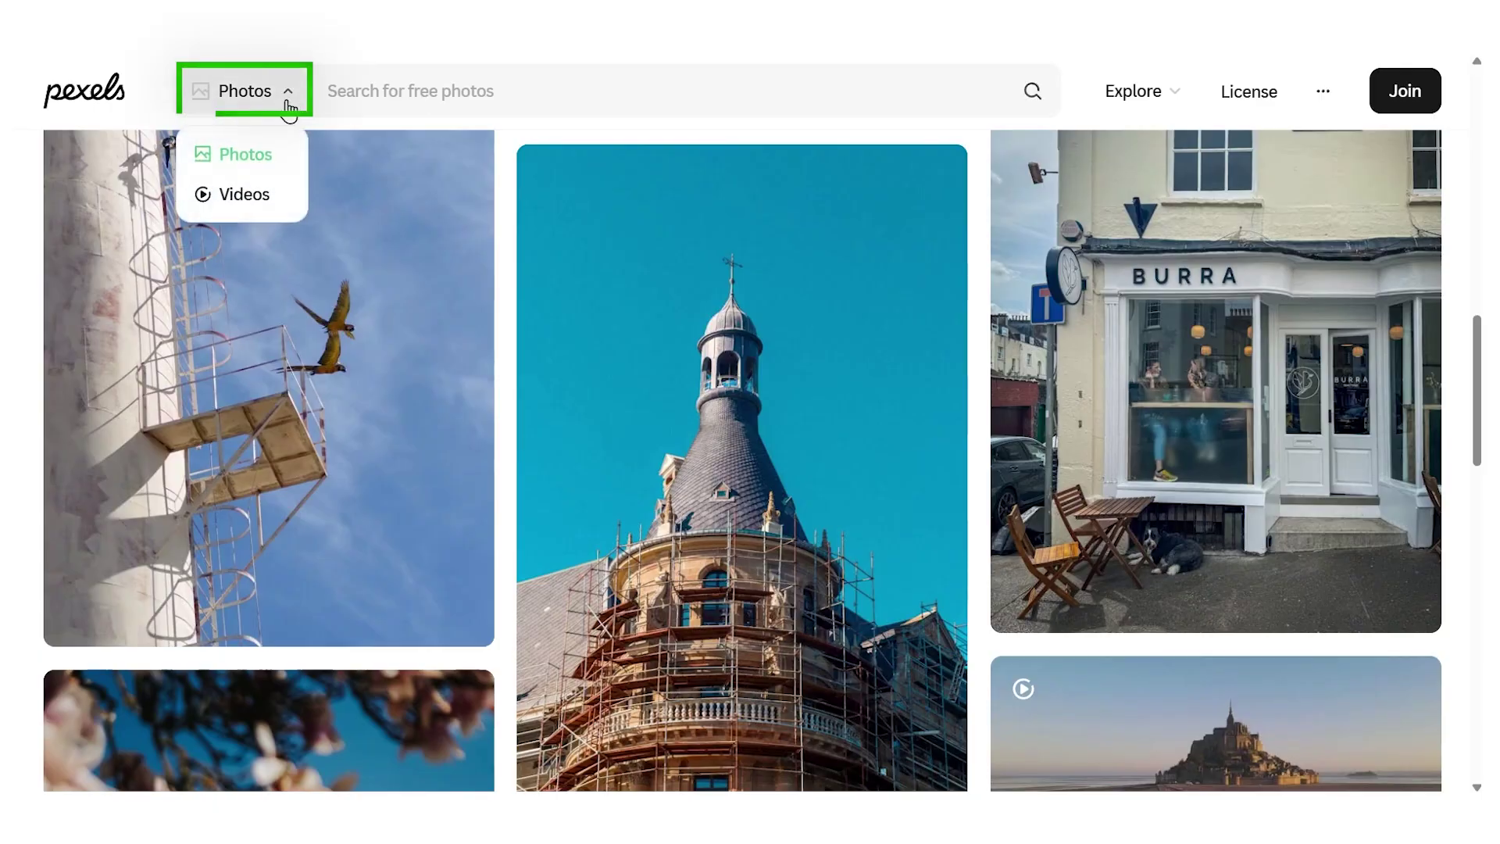
pyautogui.click(242, 194)
pyautogui.click(497, 100)
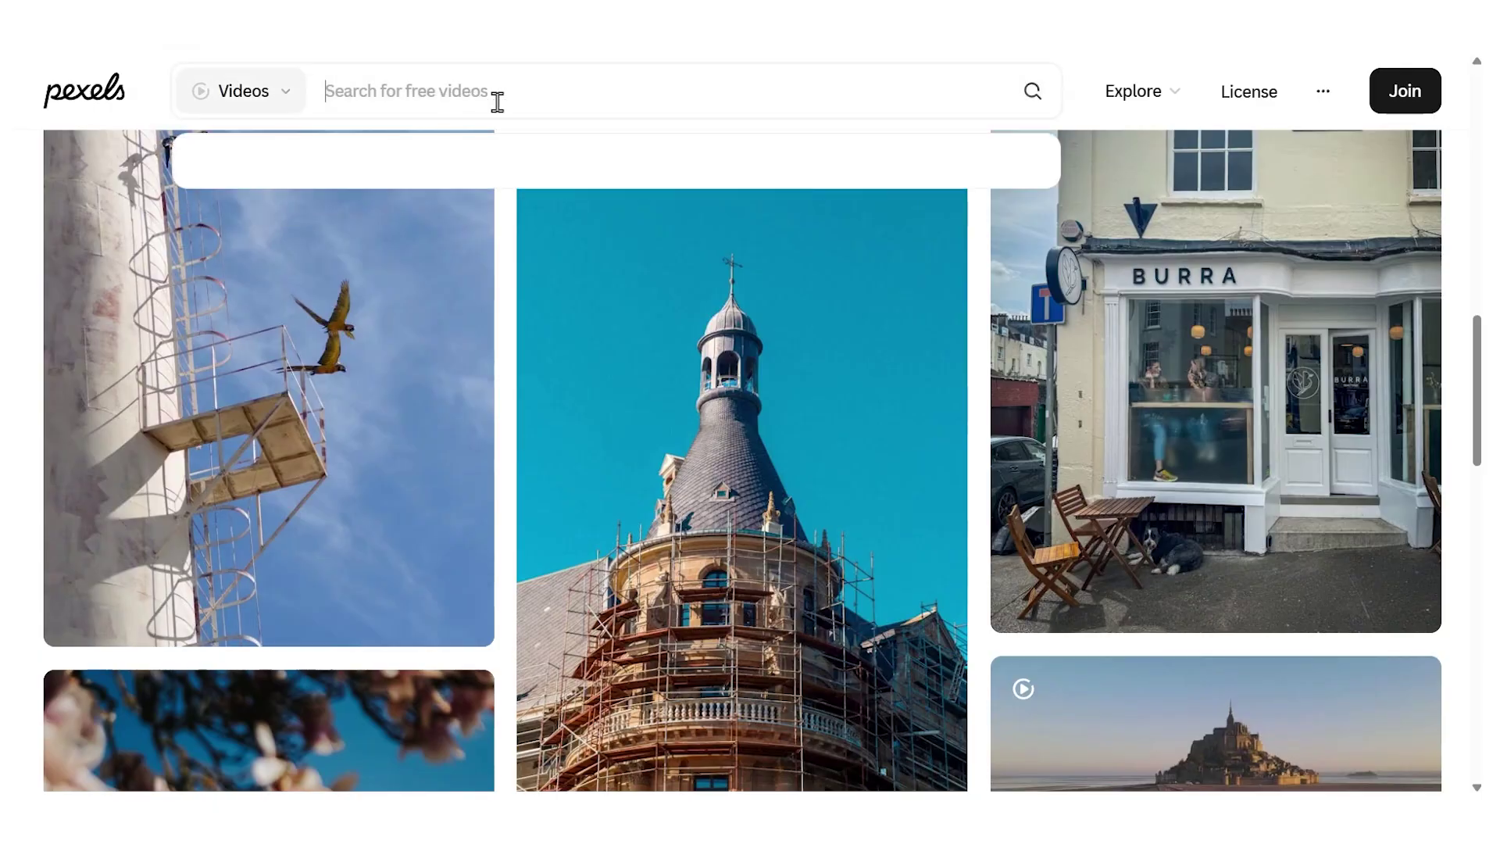
pyautogui.write('vhs damage')
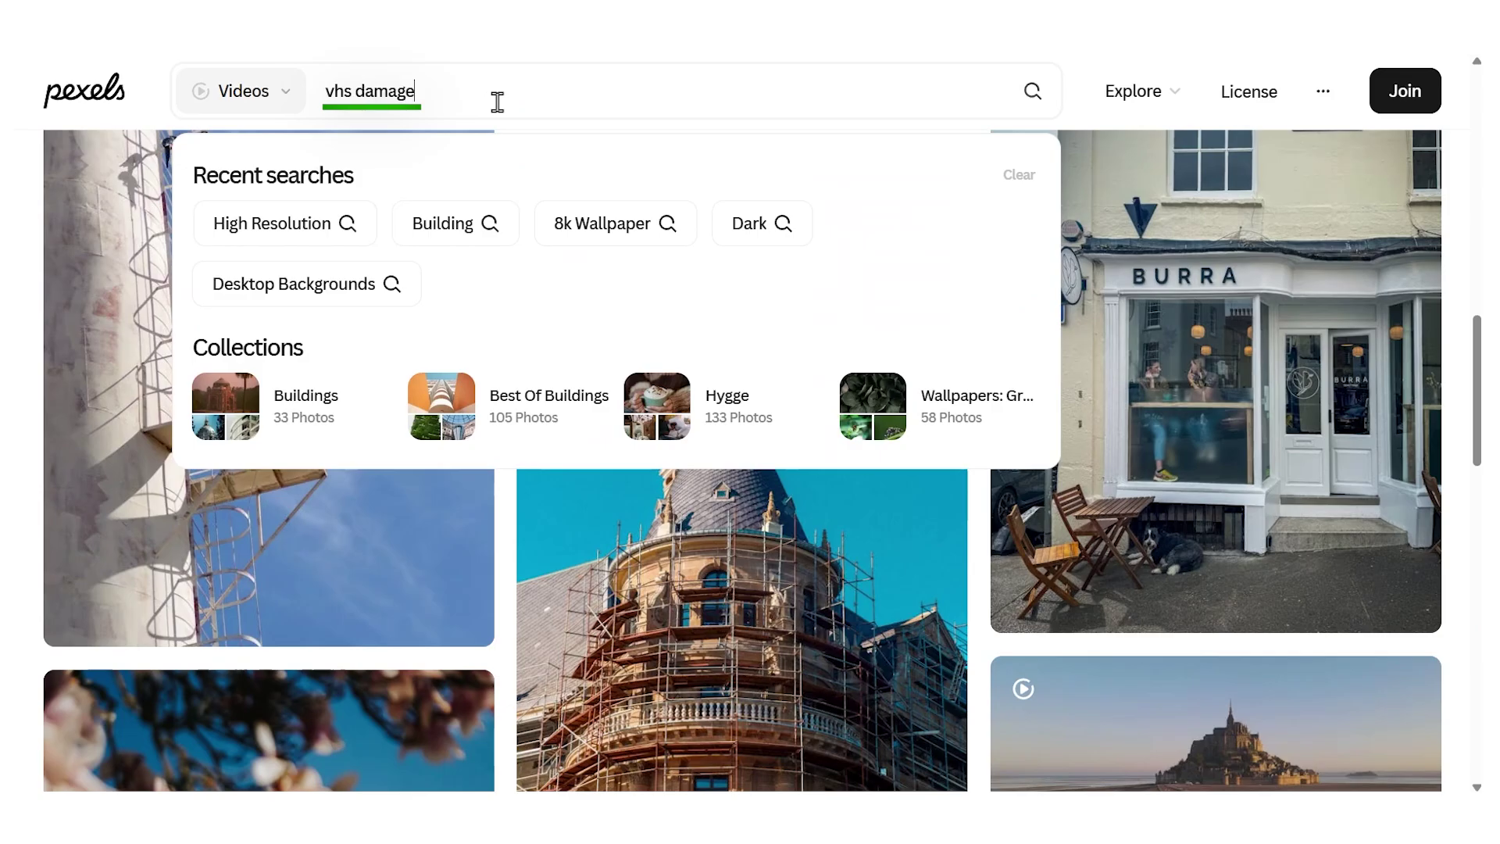
pyautogui.press('Return')
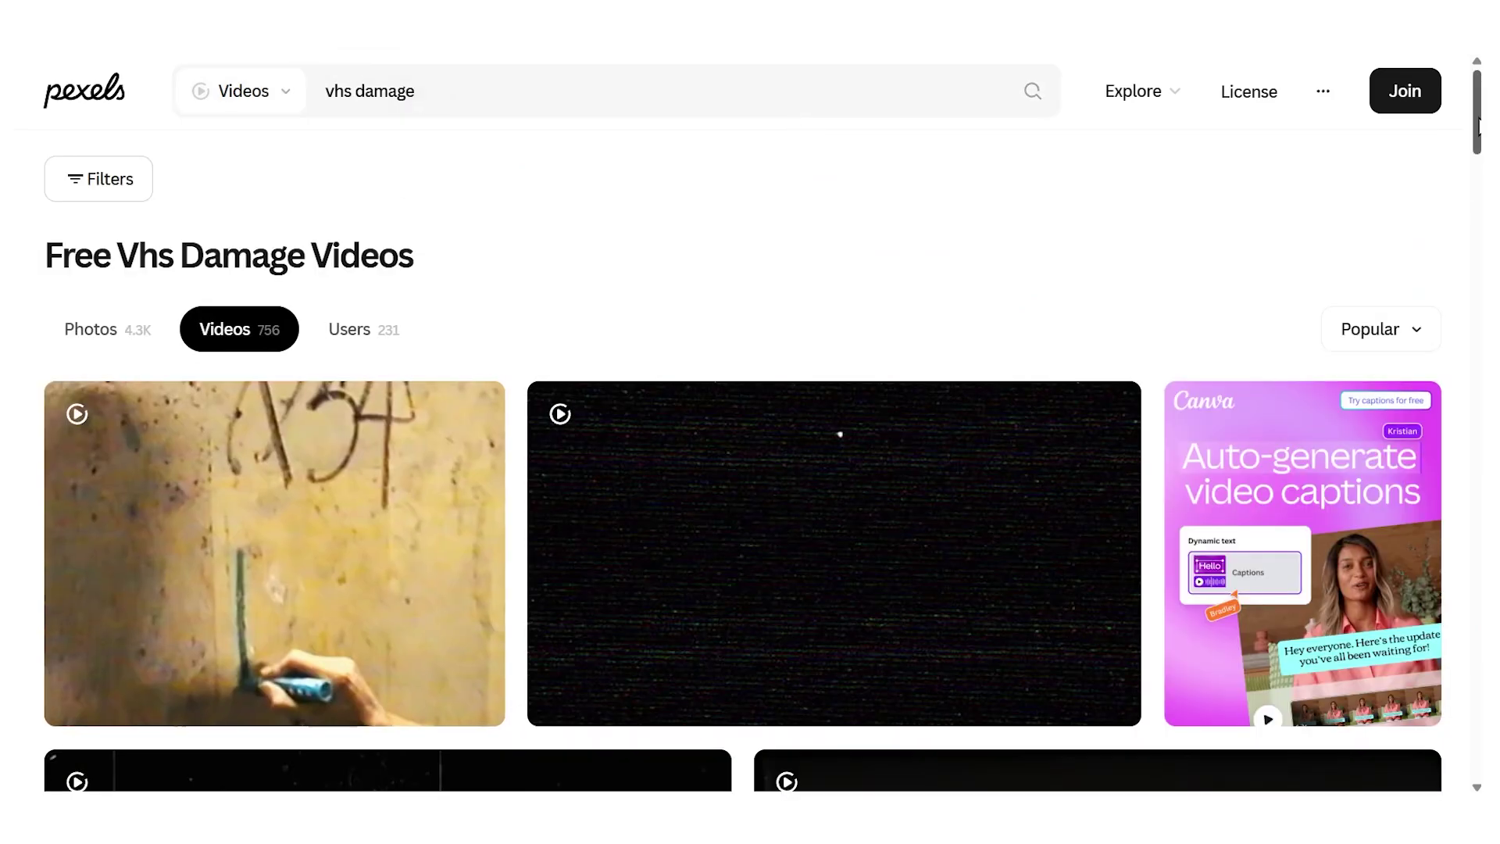
# Open a dark static-noise clip and download its HD 1280x720 version.
pyautogui.scroll(-4, 1460, 184)
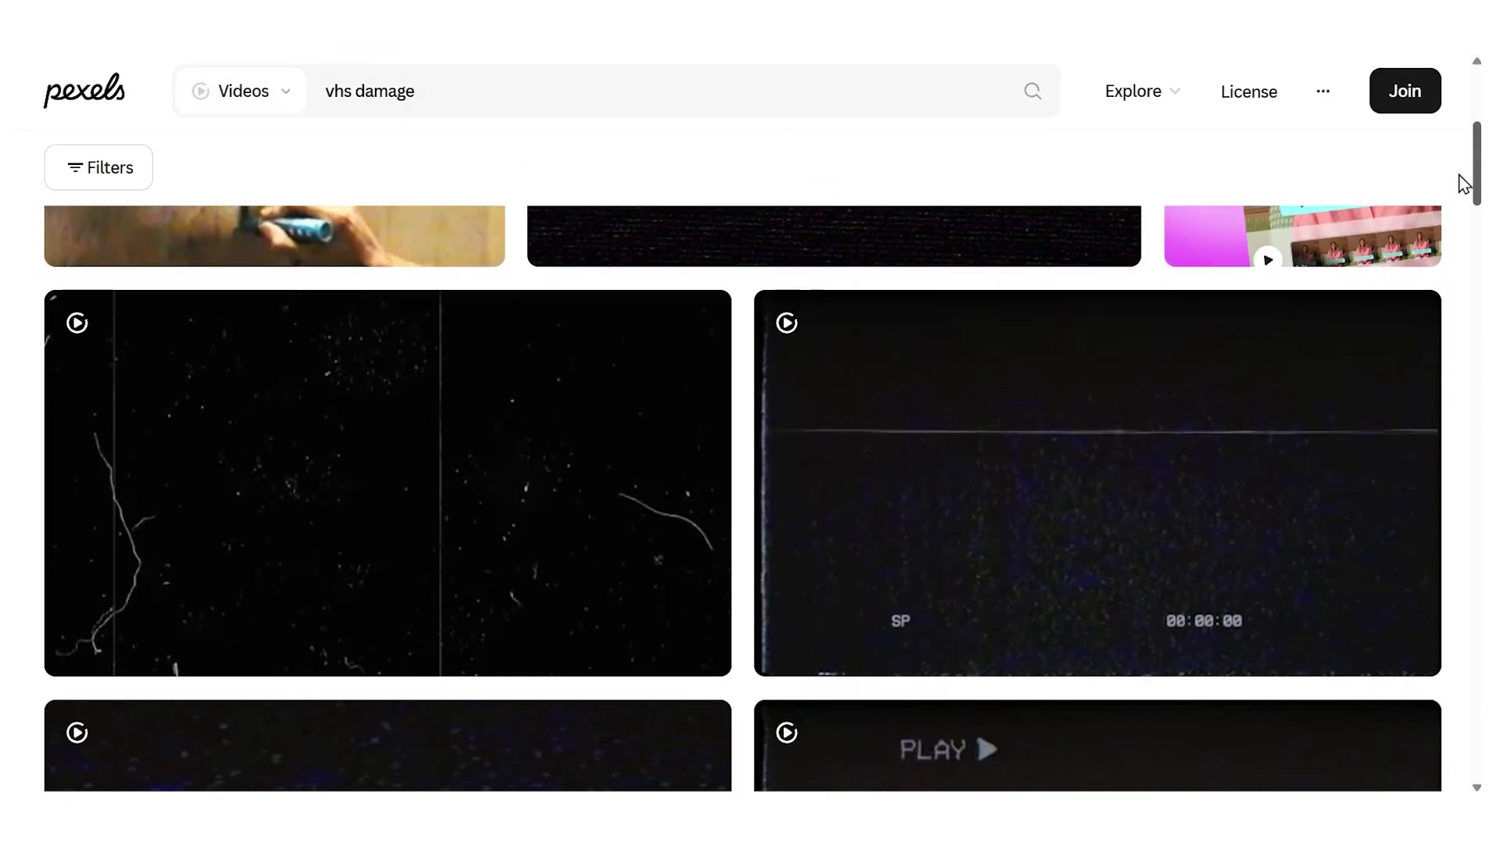
pyautogui.scroll(-5, 1245, 489)
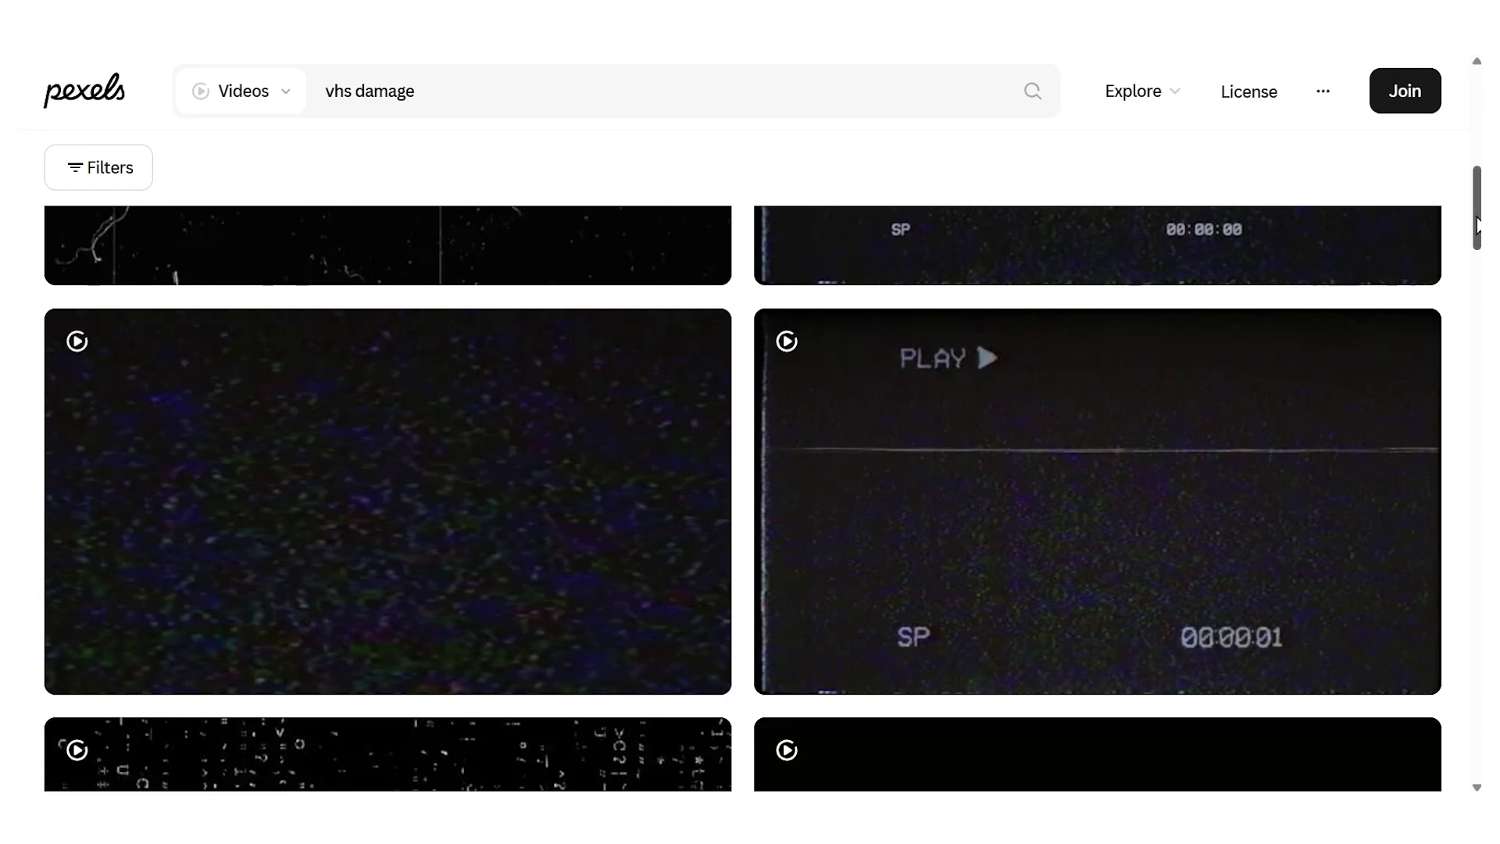
pyautogui.scroll(-4, 974, 465)
pyautogui.scroll(5, 679, 254)
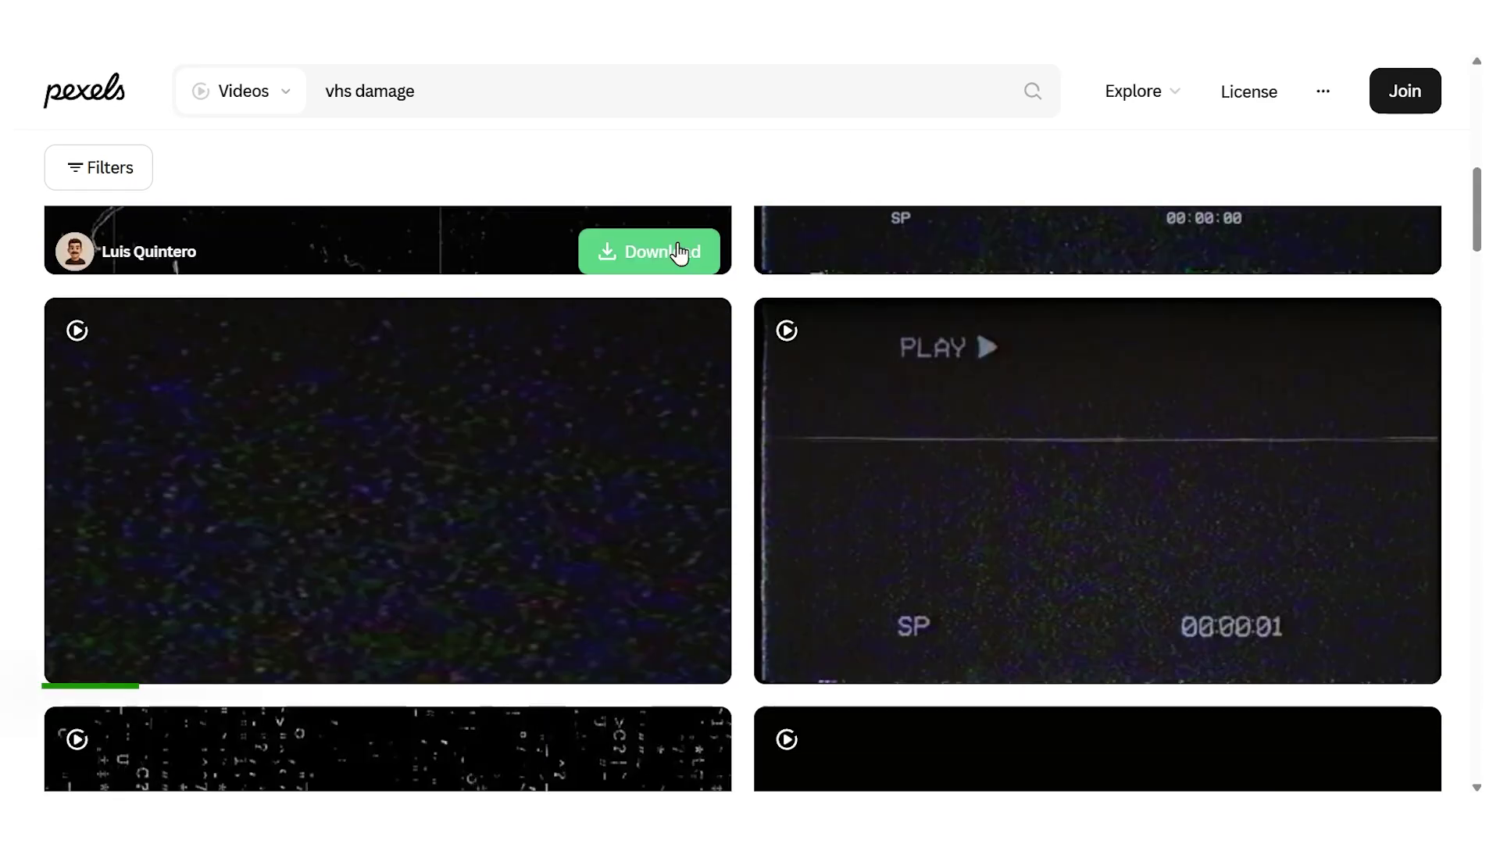
pyautogui.click(386, 465)
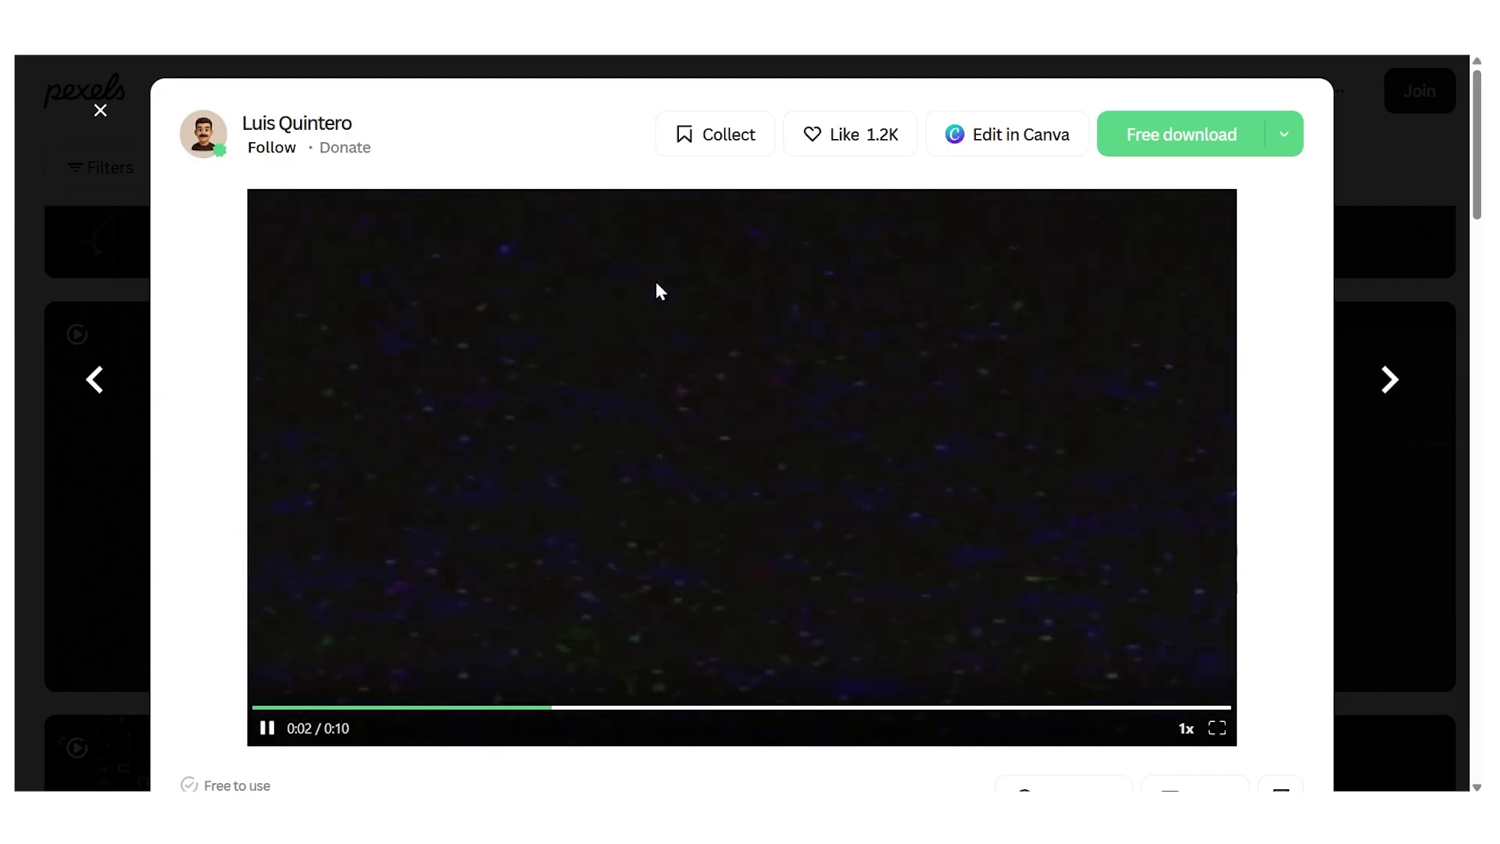
pyautogui.click(1284, 134)
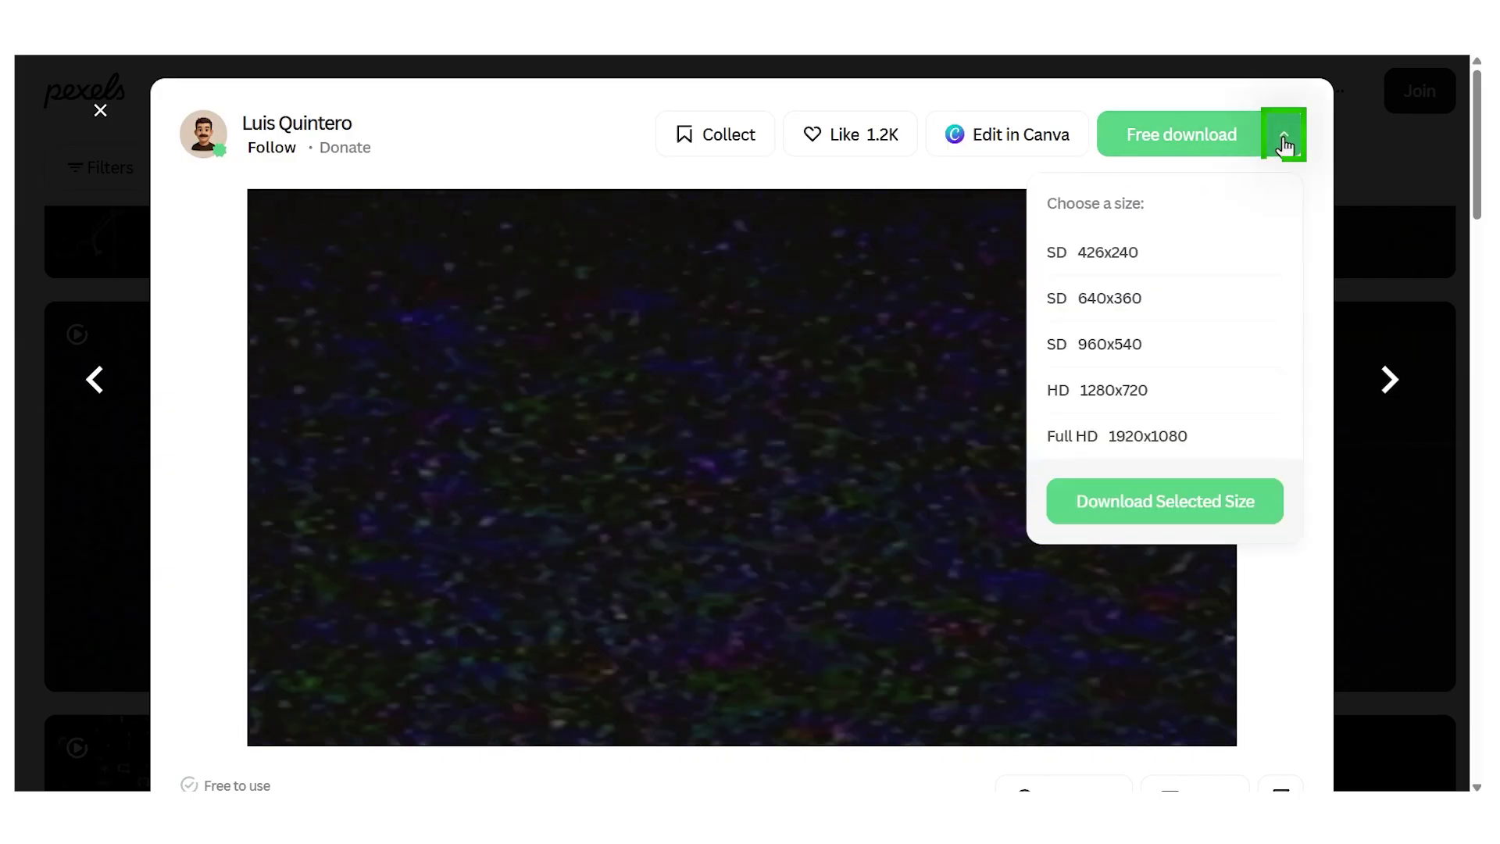
pyautogui.click(1110, 395)
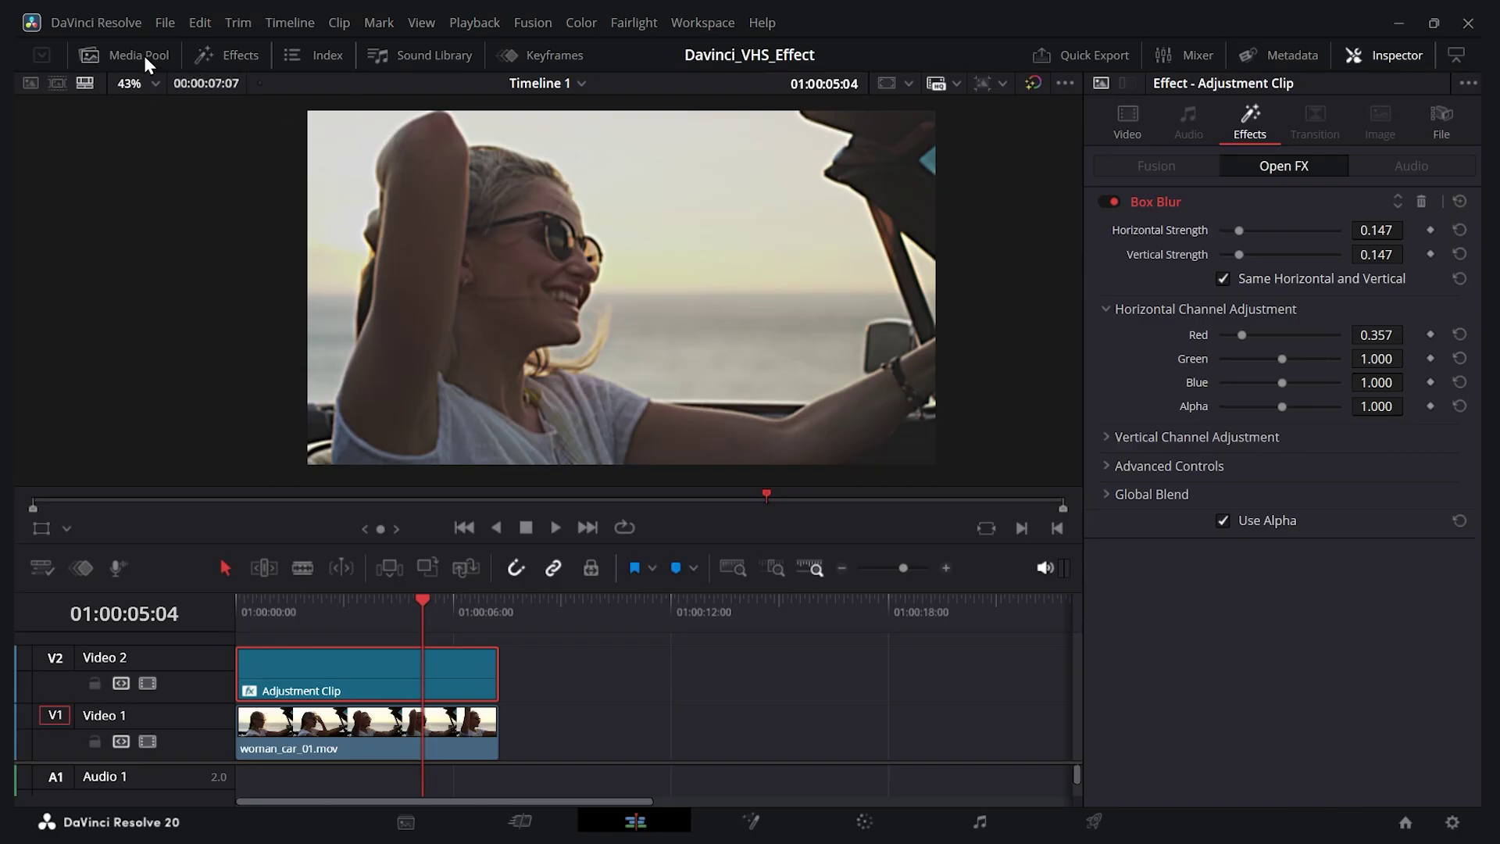
# Import VHS_Damage.mp4 into the Media Pool.
pyautogui.click(144, 55)
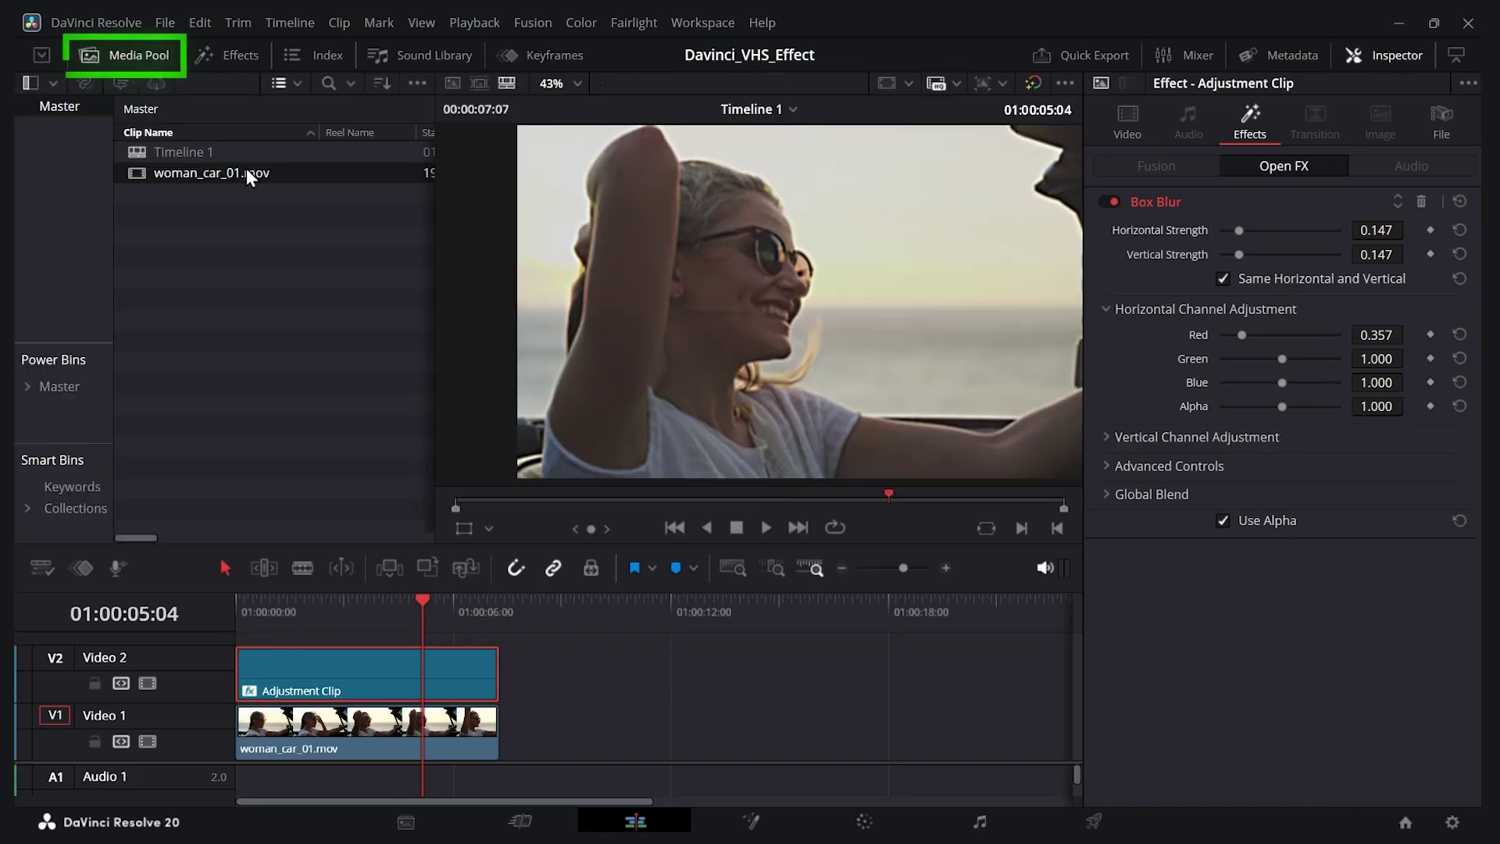
pyautogui.rightClick(167, 208)
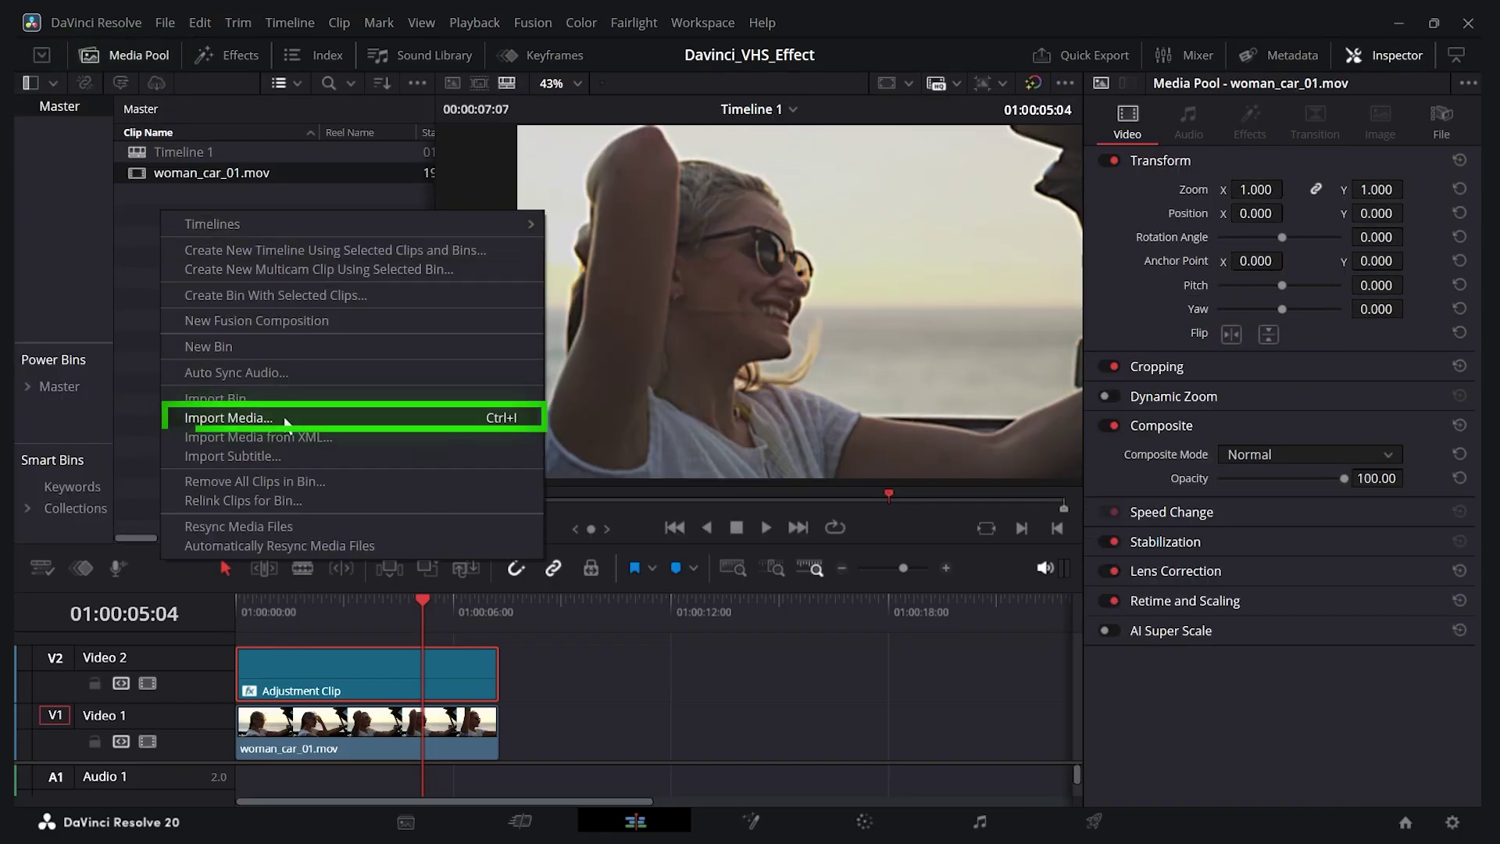
pyautogui.click(258, 415)
pyautogui.click(230, 234)
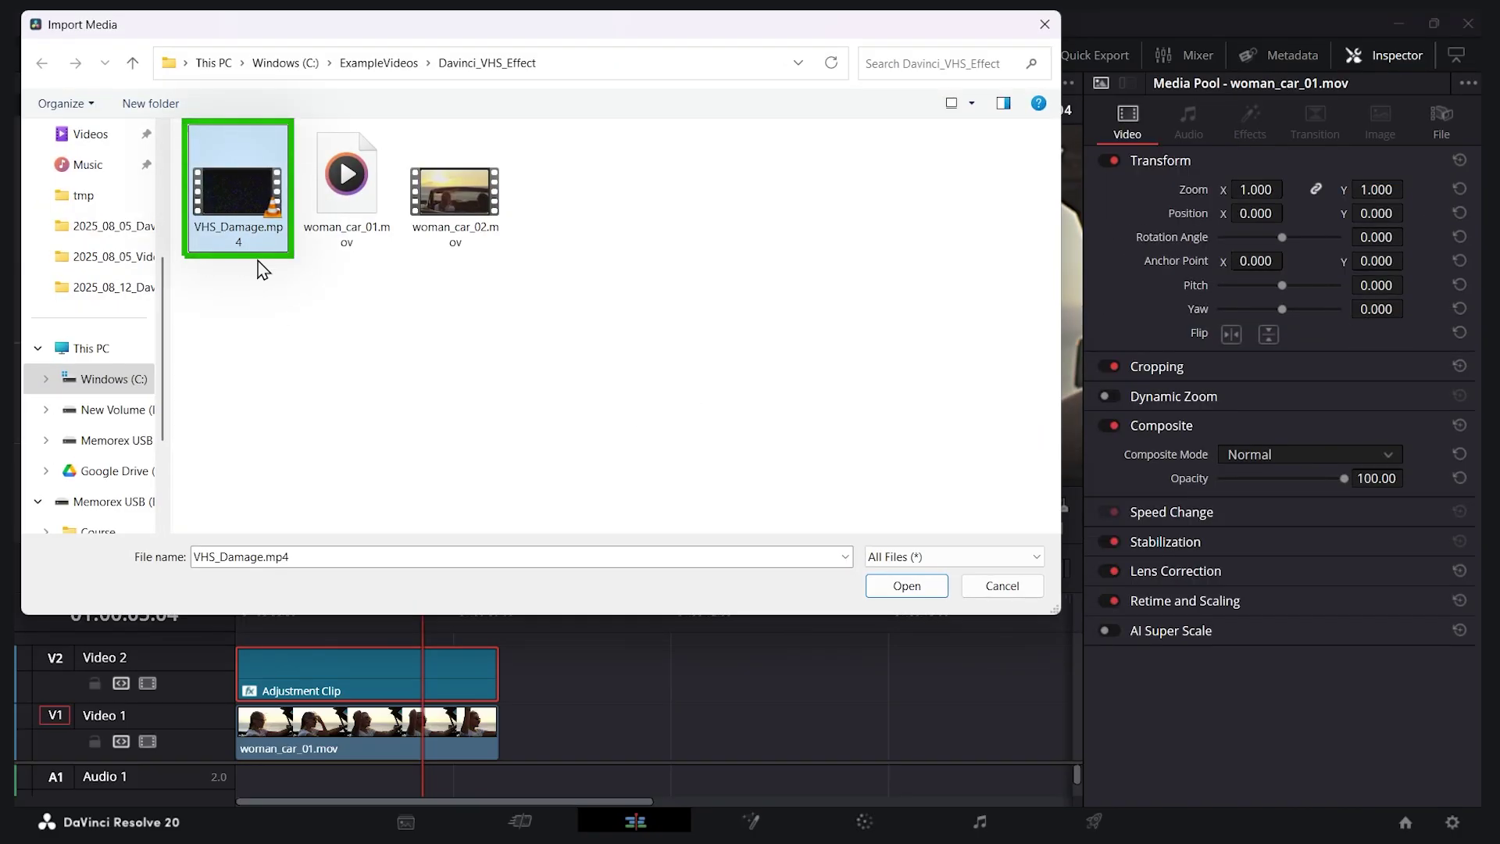
pyautogui.click(907, 586)
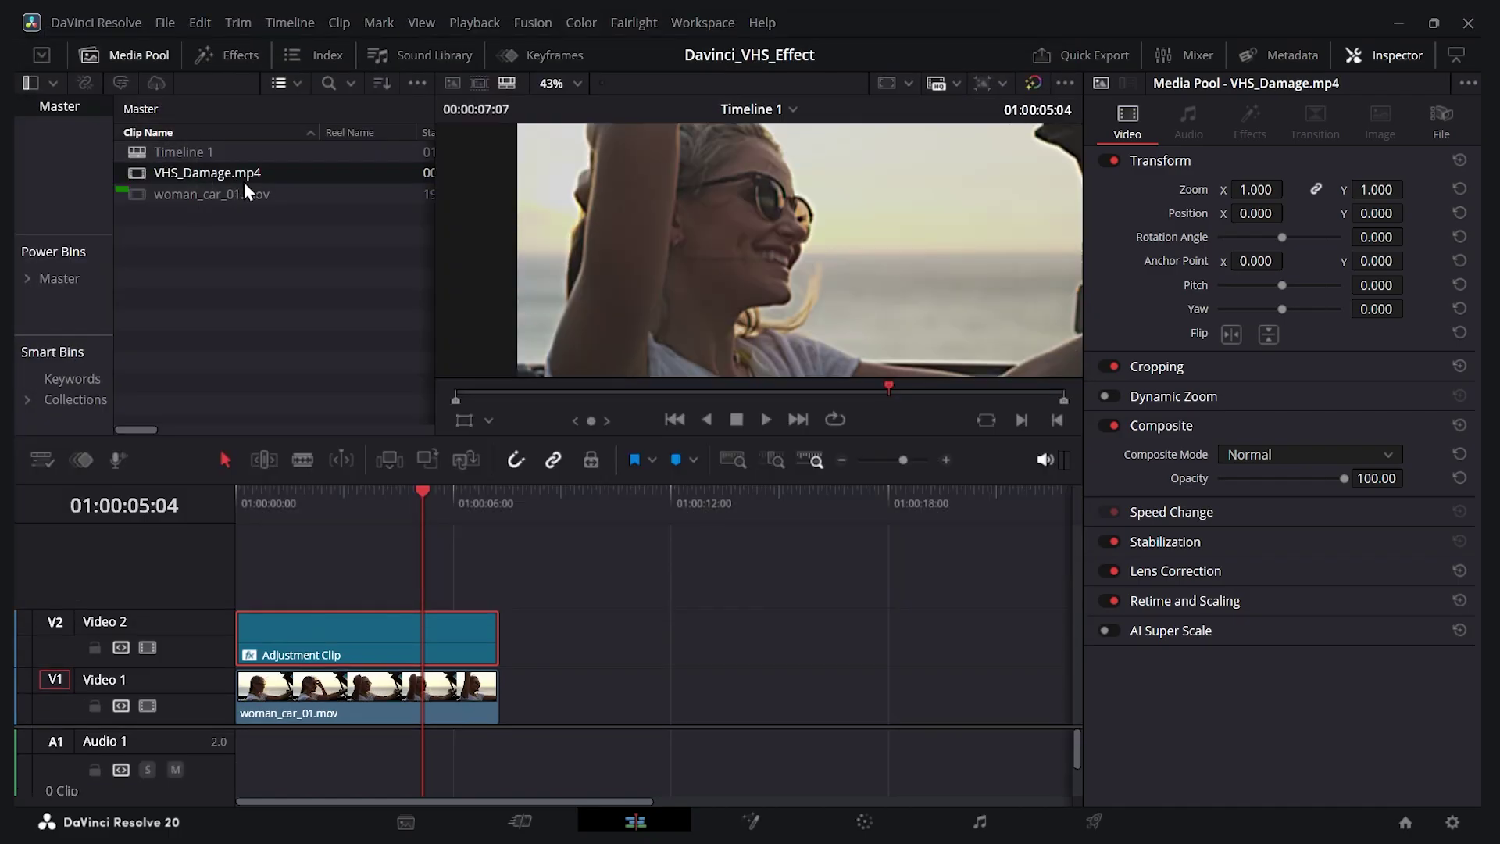
# Place VHS_Damage.mp4 on V3, trim it to end with the car clip, and play back.
pyautogui.moveTo(226, 173); pyautogui.dragTo(241, 565)
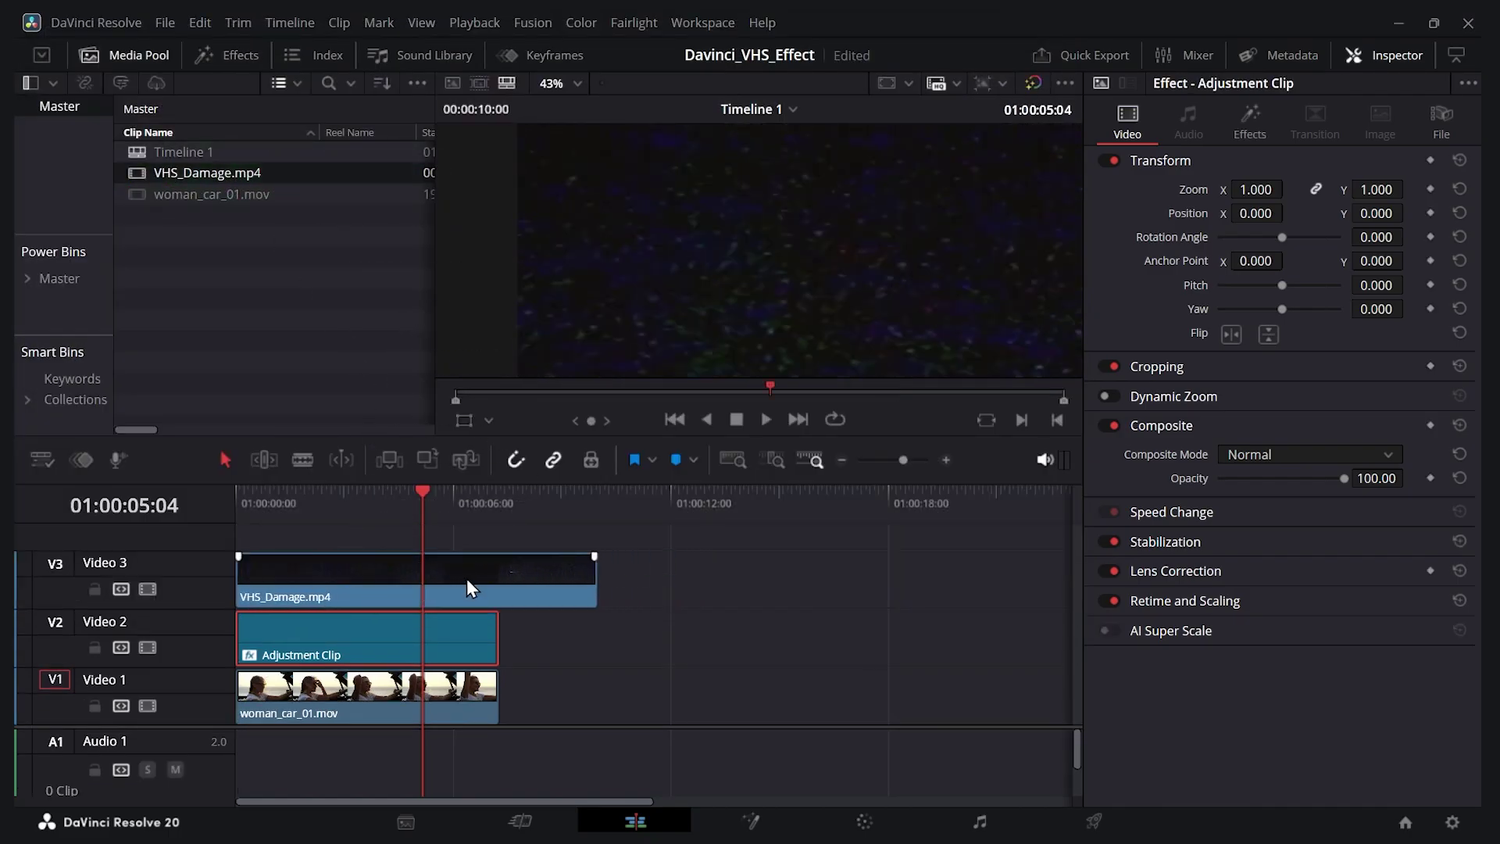
pyautogui.moveTo(595, 582); pyautogui.dragTo(497, 582)
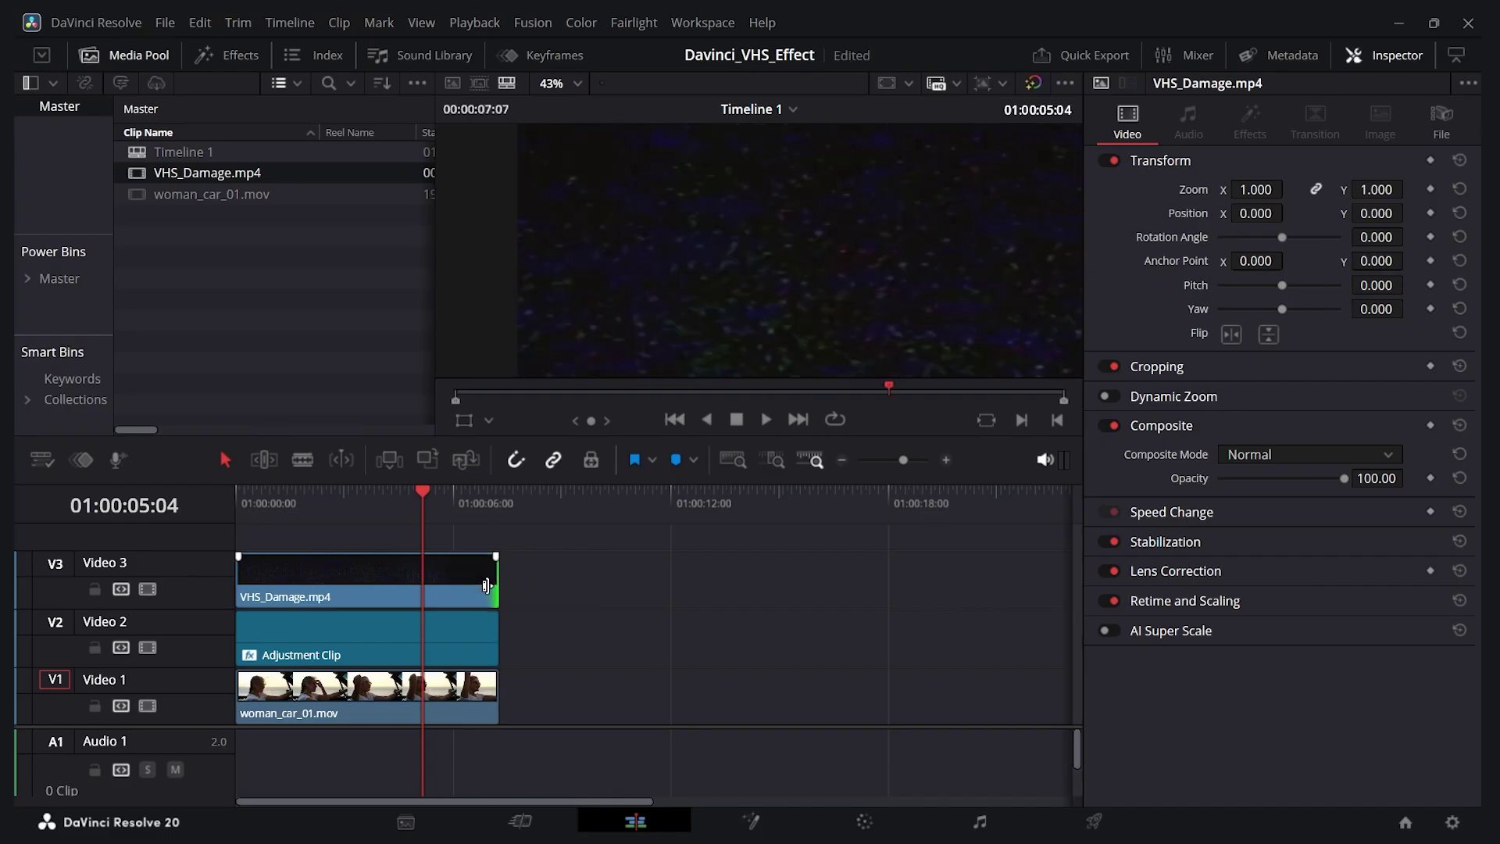
pyautogui.click(320, 508)
pyautogui.press('space')
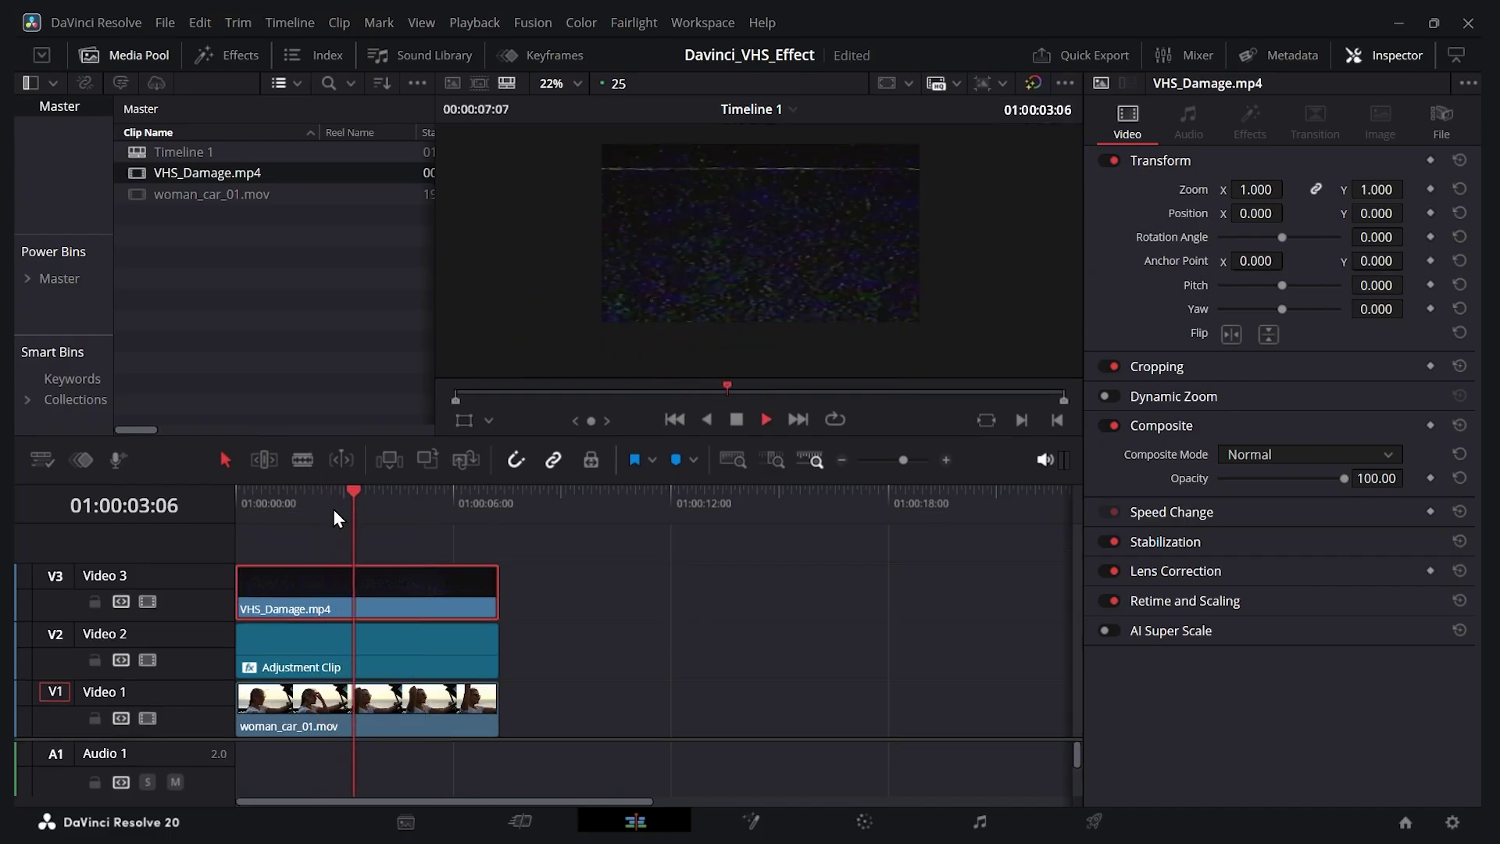
pyautogui.press('space')
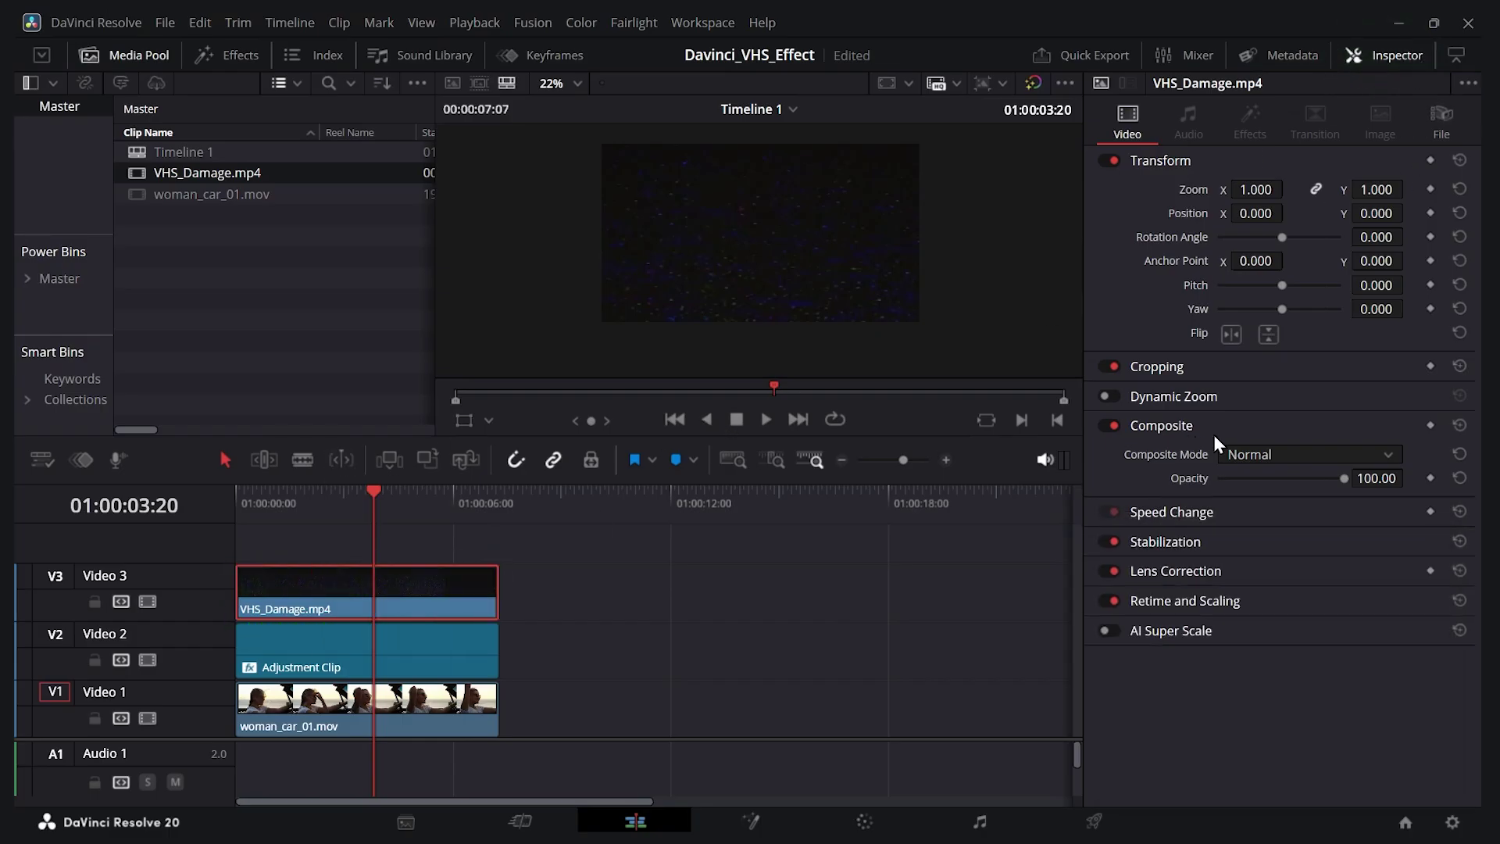
# Set VHS_Damage.mp4 to Screen composite mode at 42.75 opacity, checking playback after each change.
pyautogui.click(1392, 456)
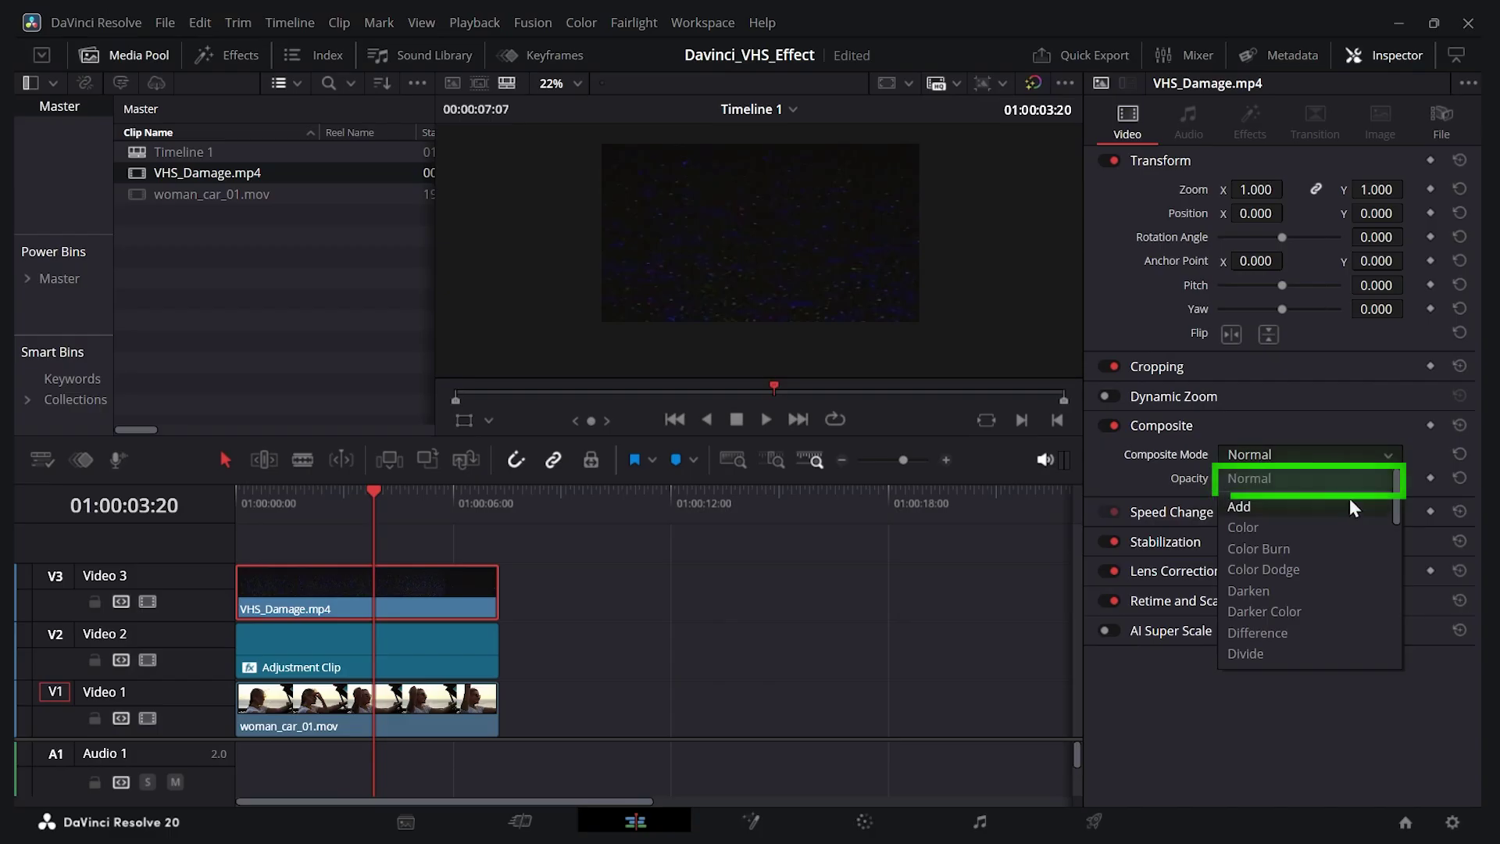
pyautogui.scroll(-6, 1319, 579)
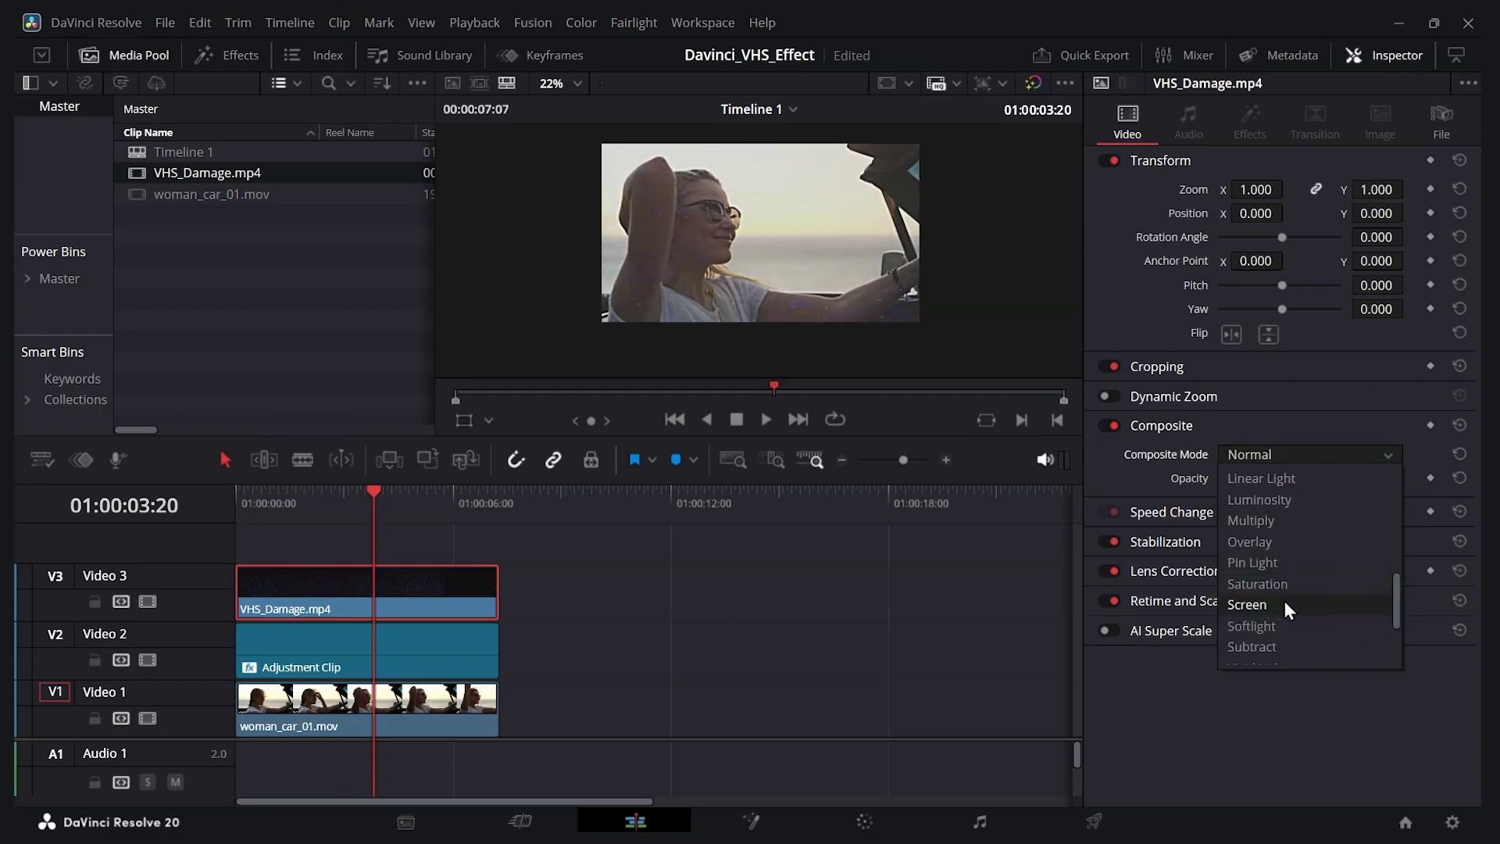
pyautogui.click(1285, 602)
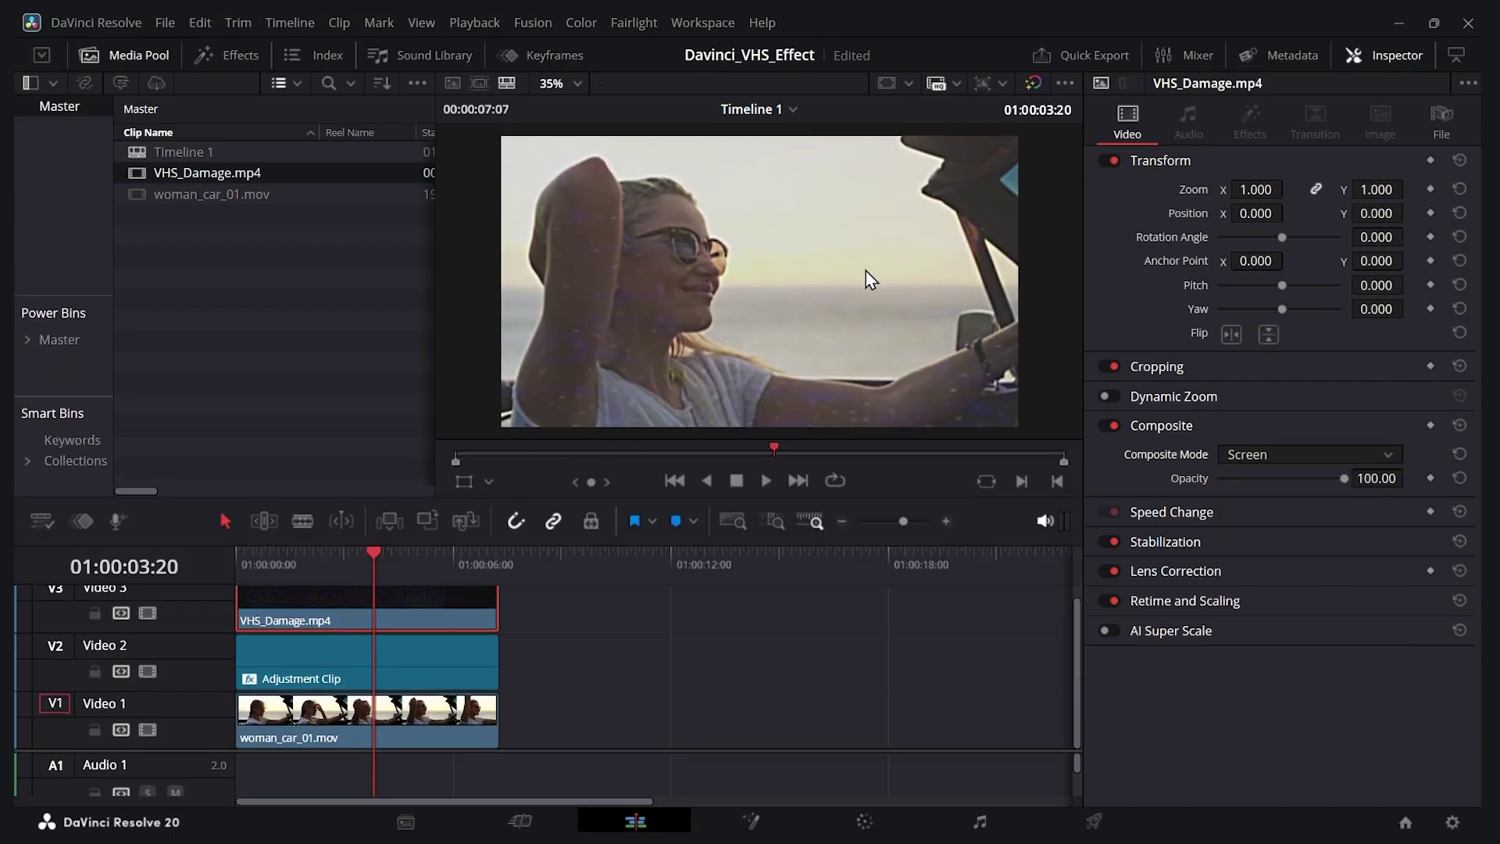
pyautogui.click(290, 564)
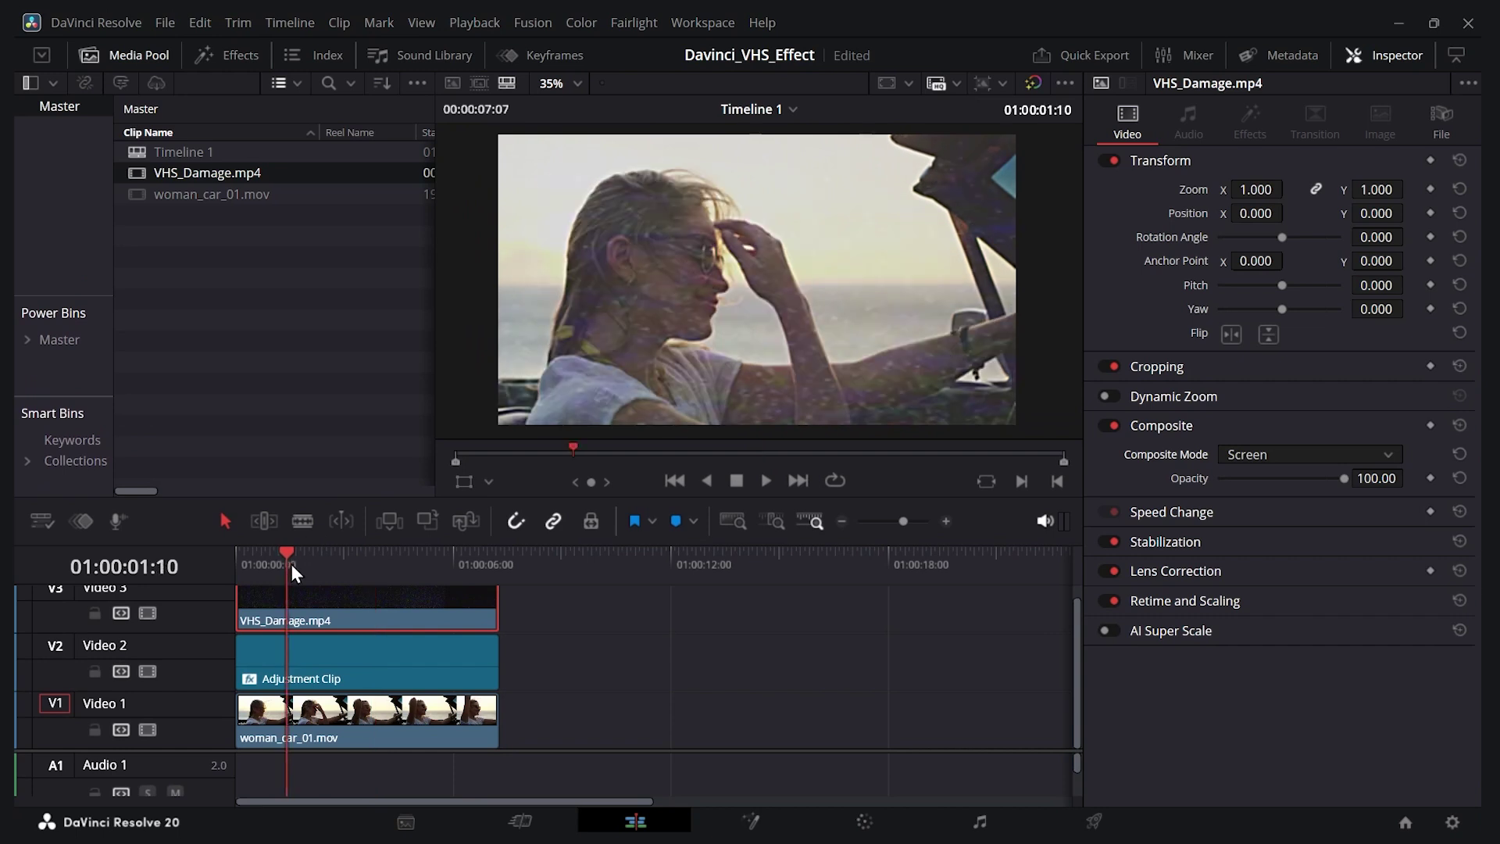
pyautogui.press('space')
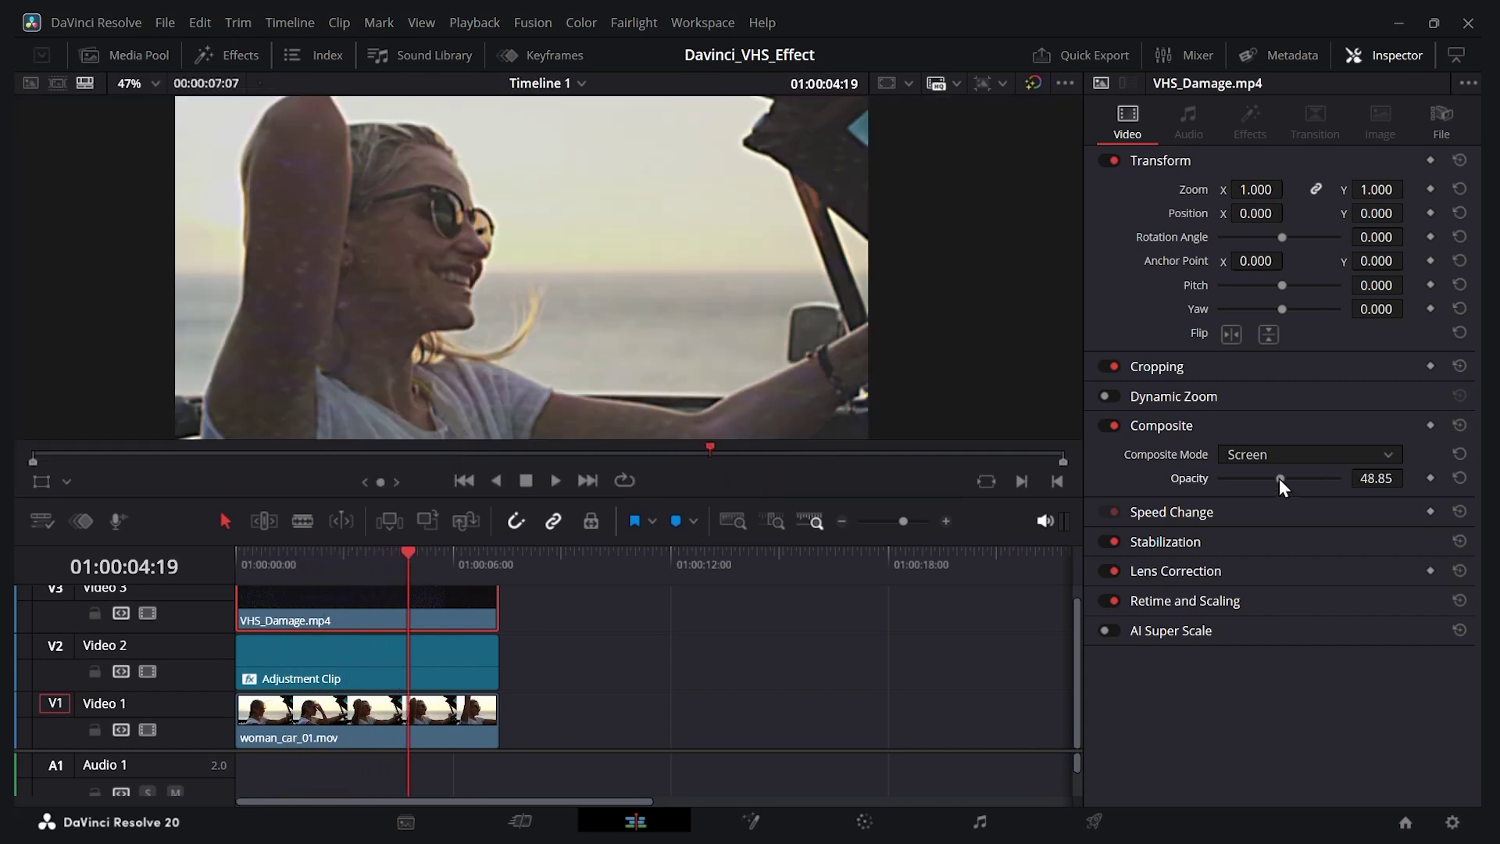
pyautogui.moveTo(1278, 478); pyautogui.dragTo(1273, 480)
pyautogui.press('space')
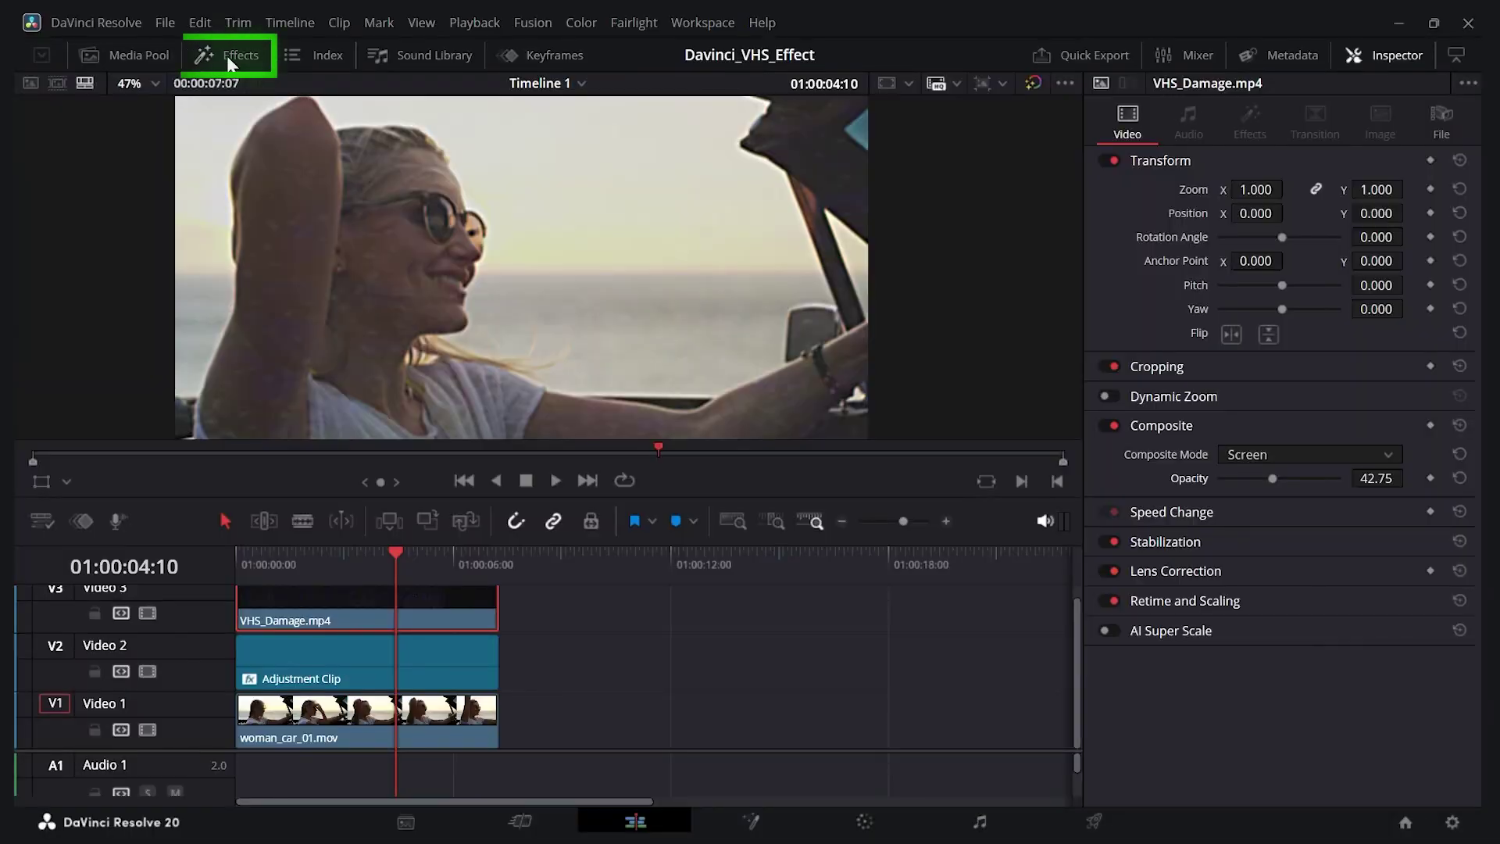
pyautogui.click(226, 54)
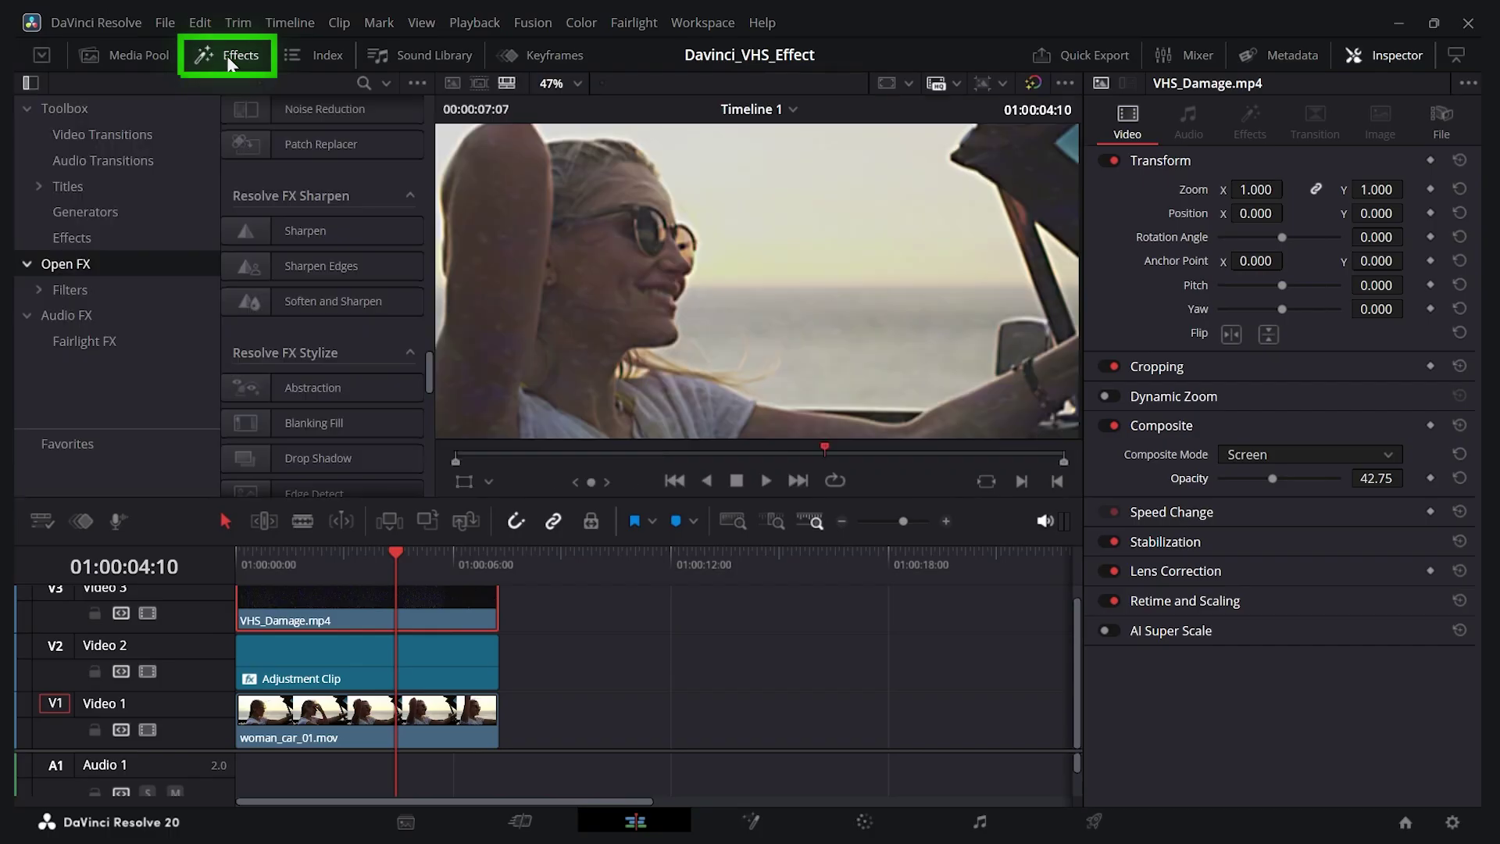
# Search the effects for 'scan' and drop Resolve FX Scanlines onto the Adjustment Clip.
pyautogui.click(363, 83)
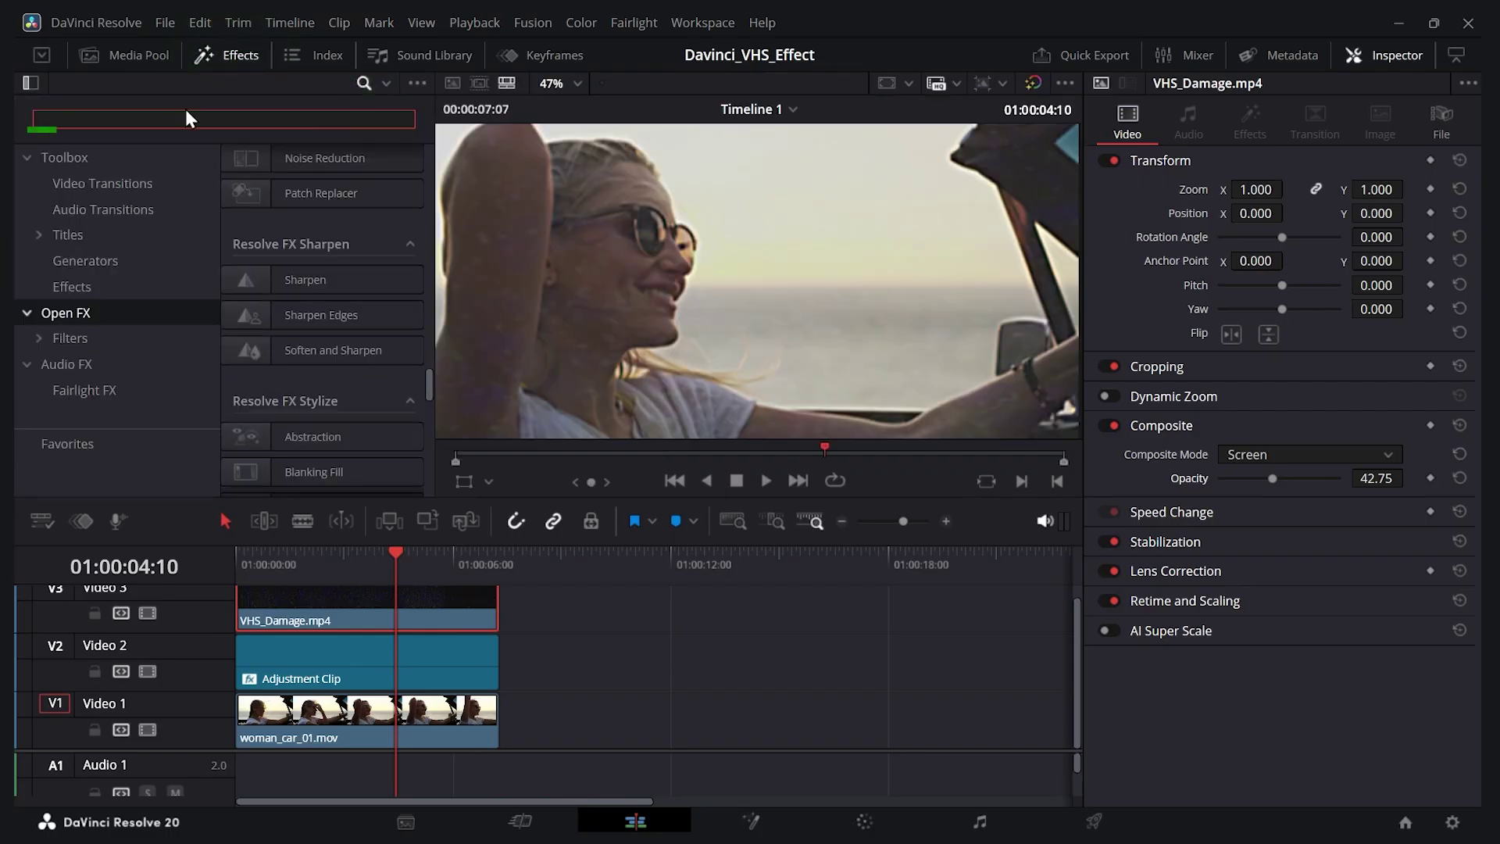
pyautogui.write('scan')
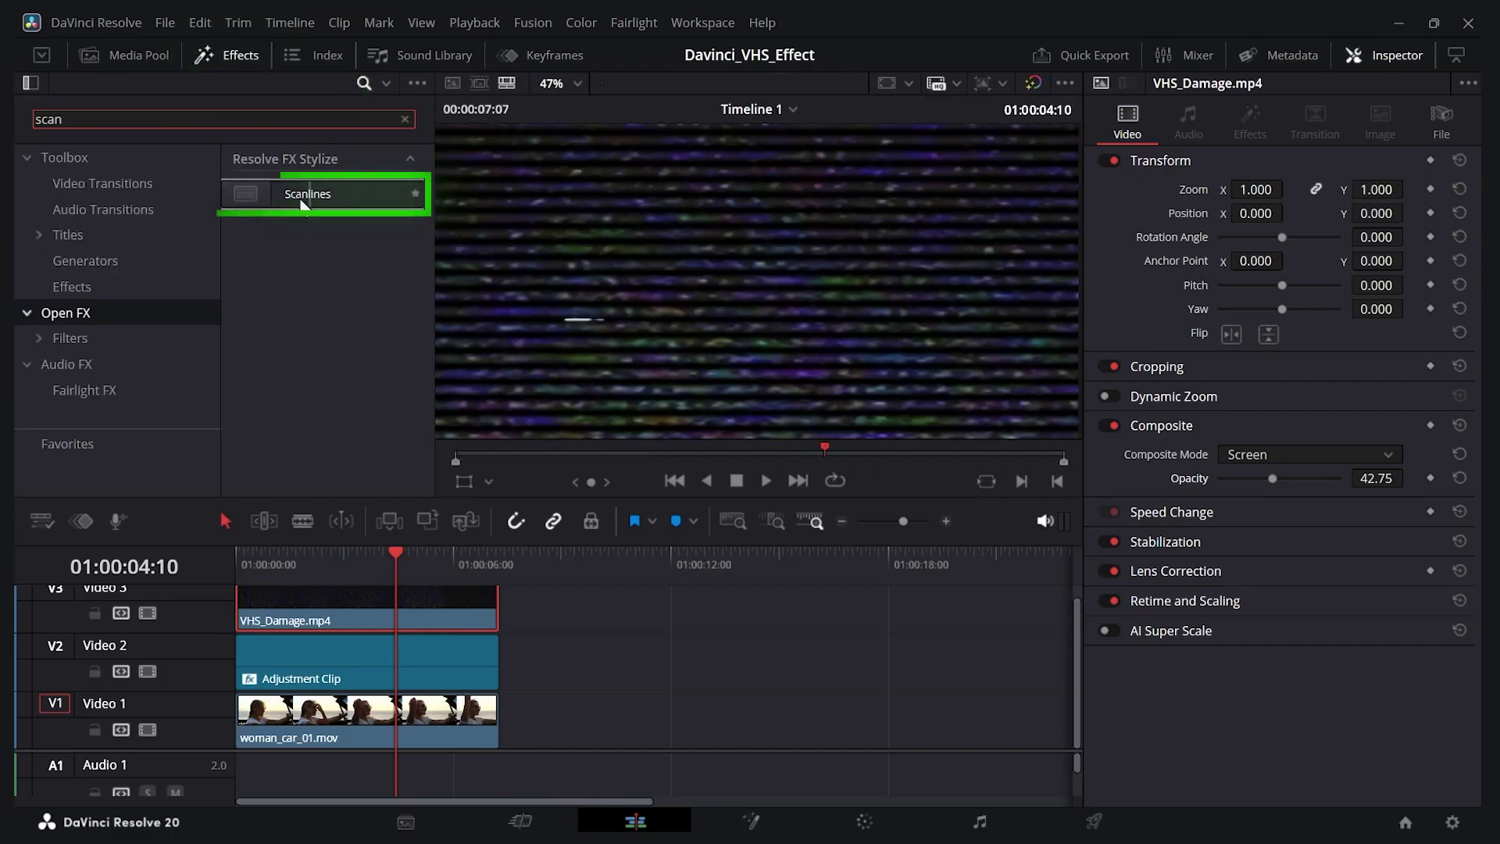
pyautogui.moveTo(326, 199); pyautogui.dragTo(375, 667)
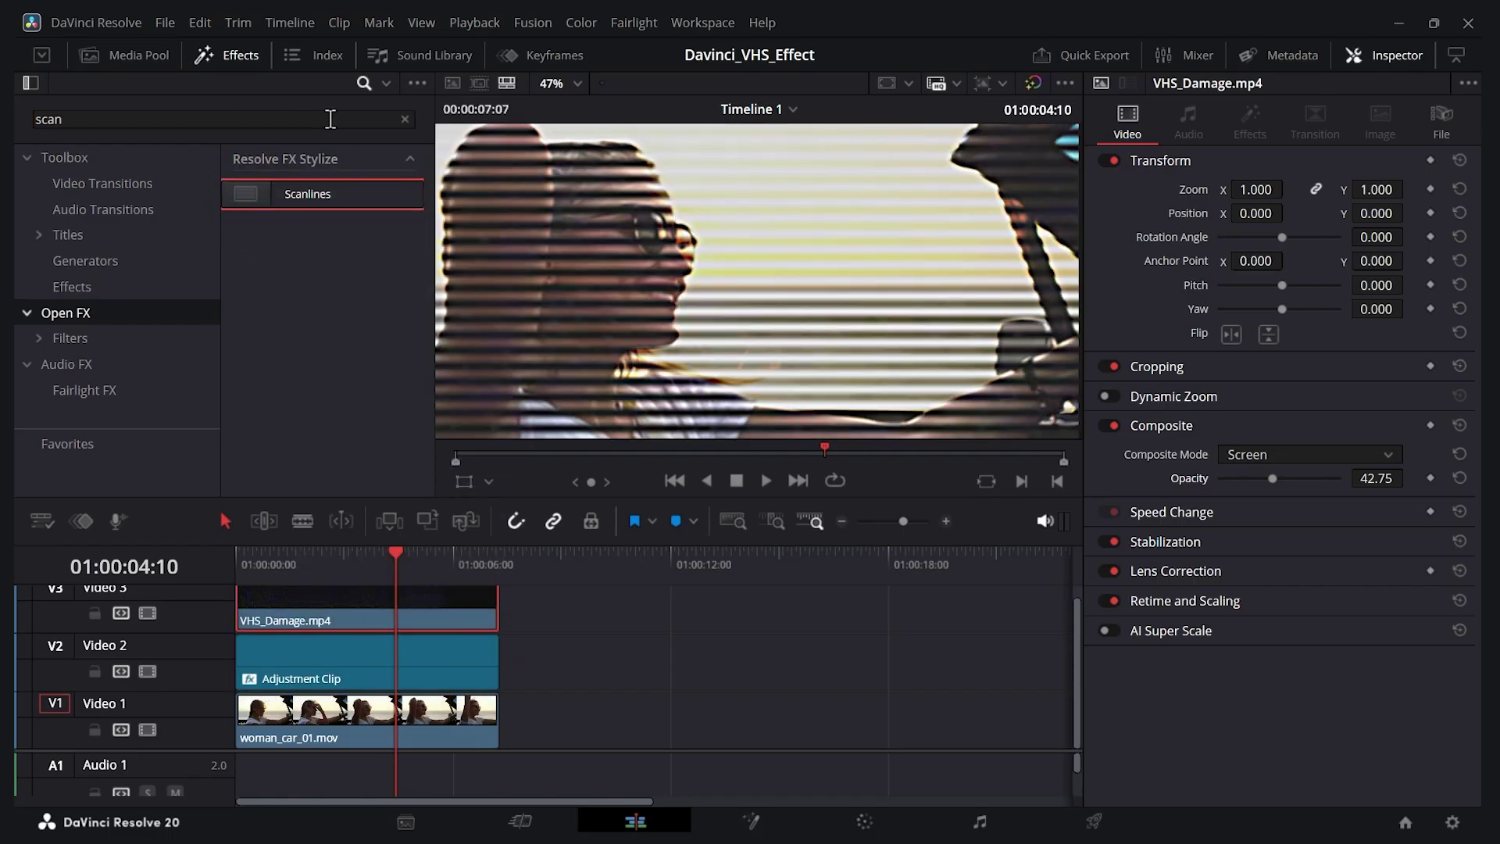
pyautogui.click(406, 122)
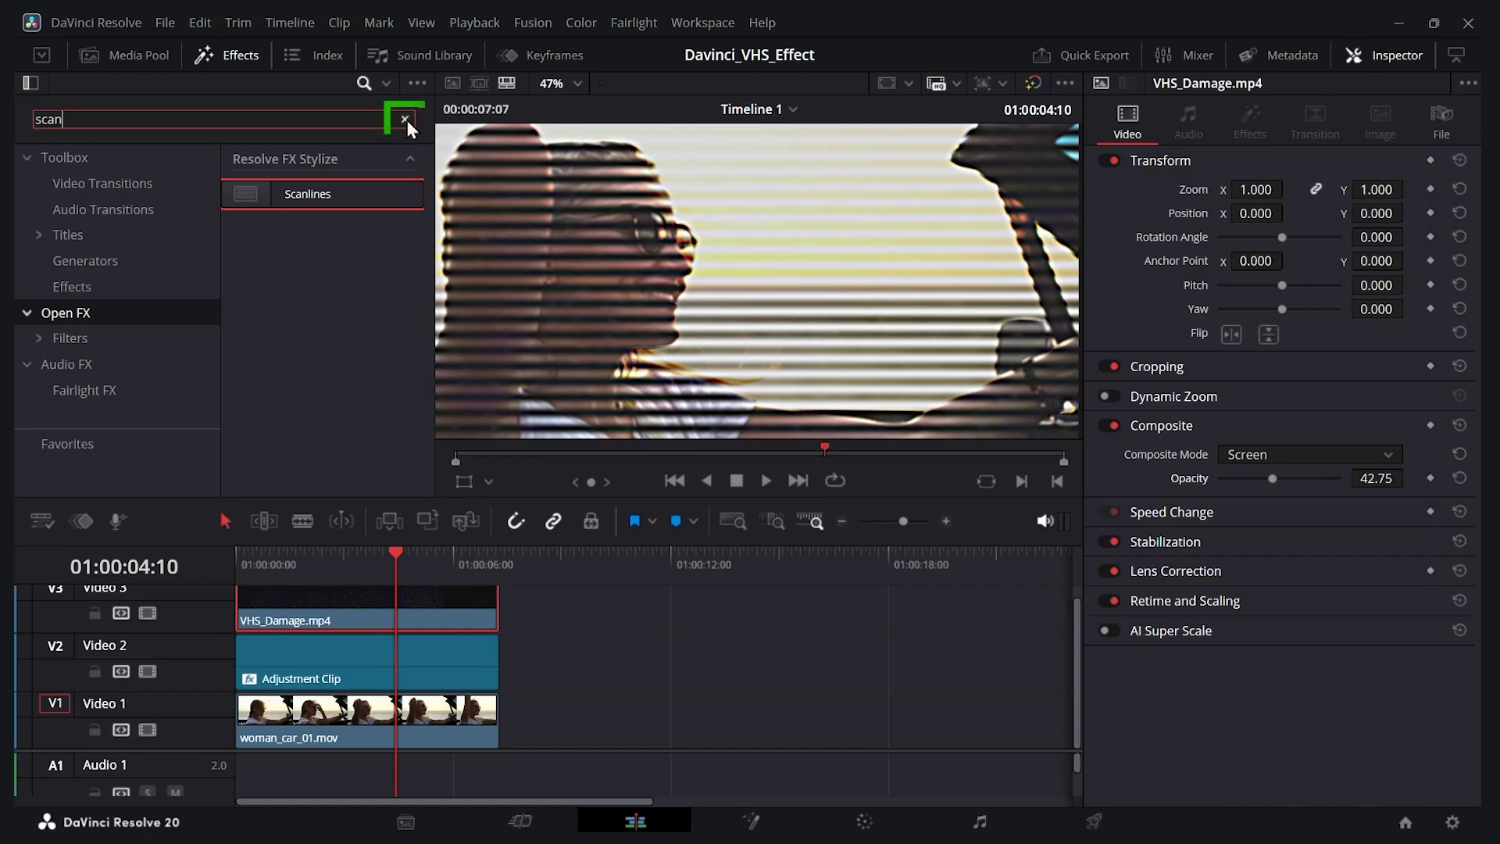
pyautogui.click(231, 59)
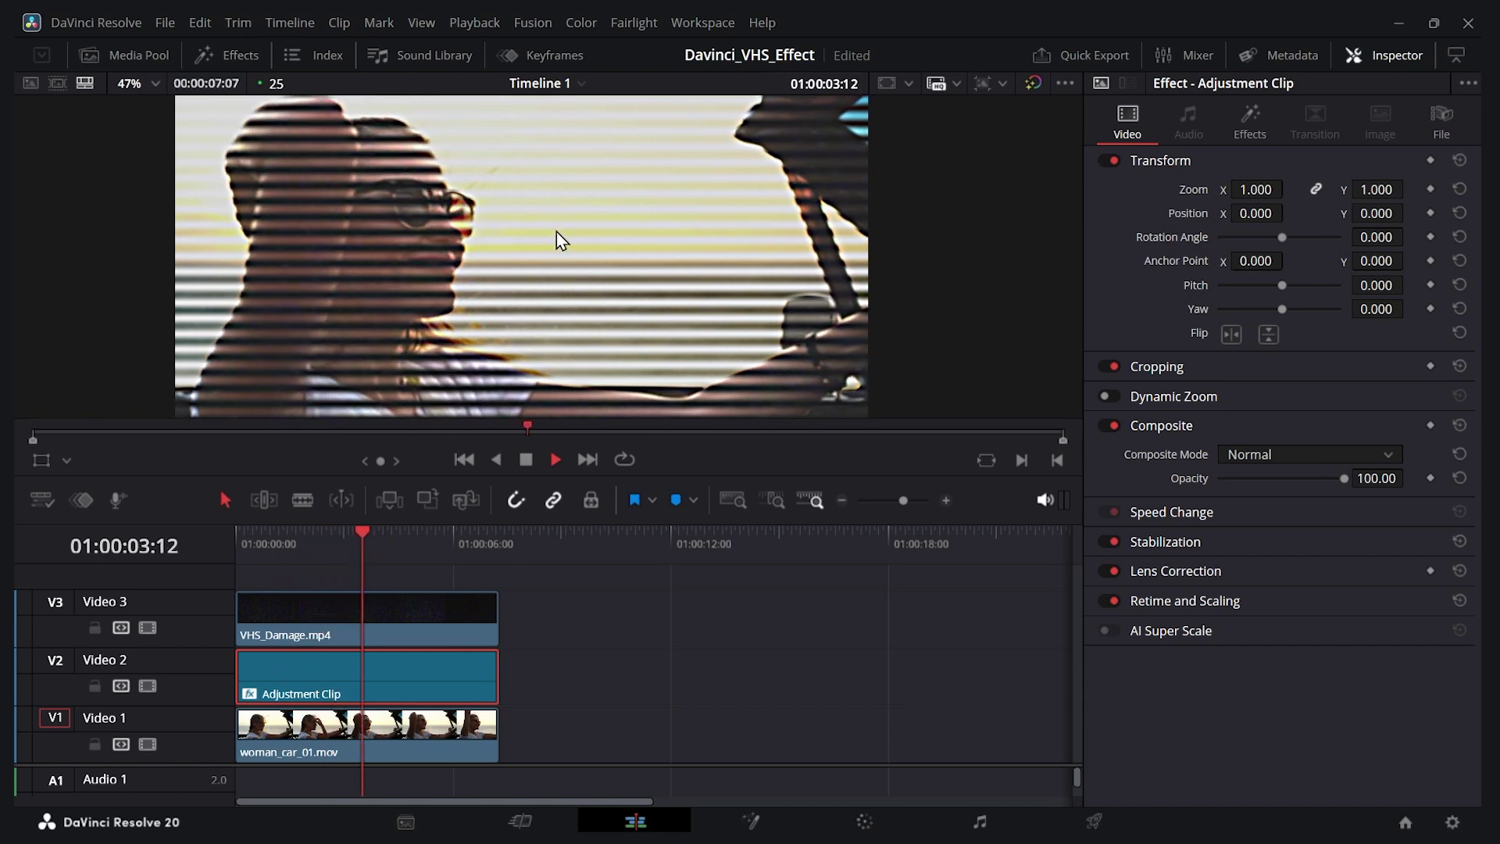
# Set the Adjustment Clip's Scanlines to Line Frequency 8.81 and sharpness 0.775, with Line Angle reset to 0.0.
pyautogui.press('space')
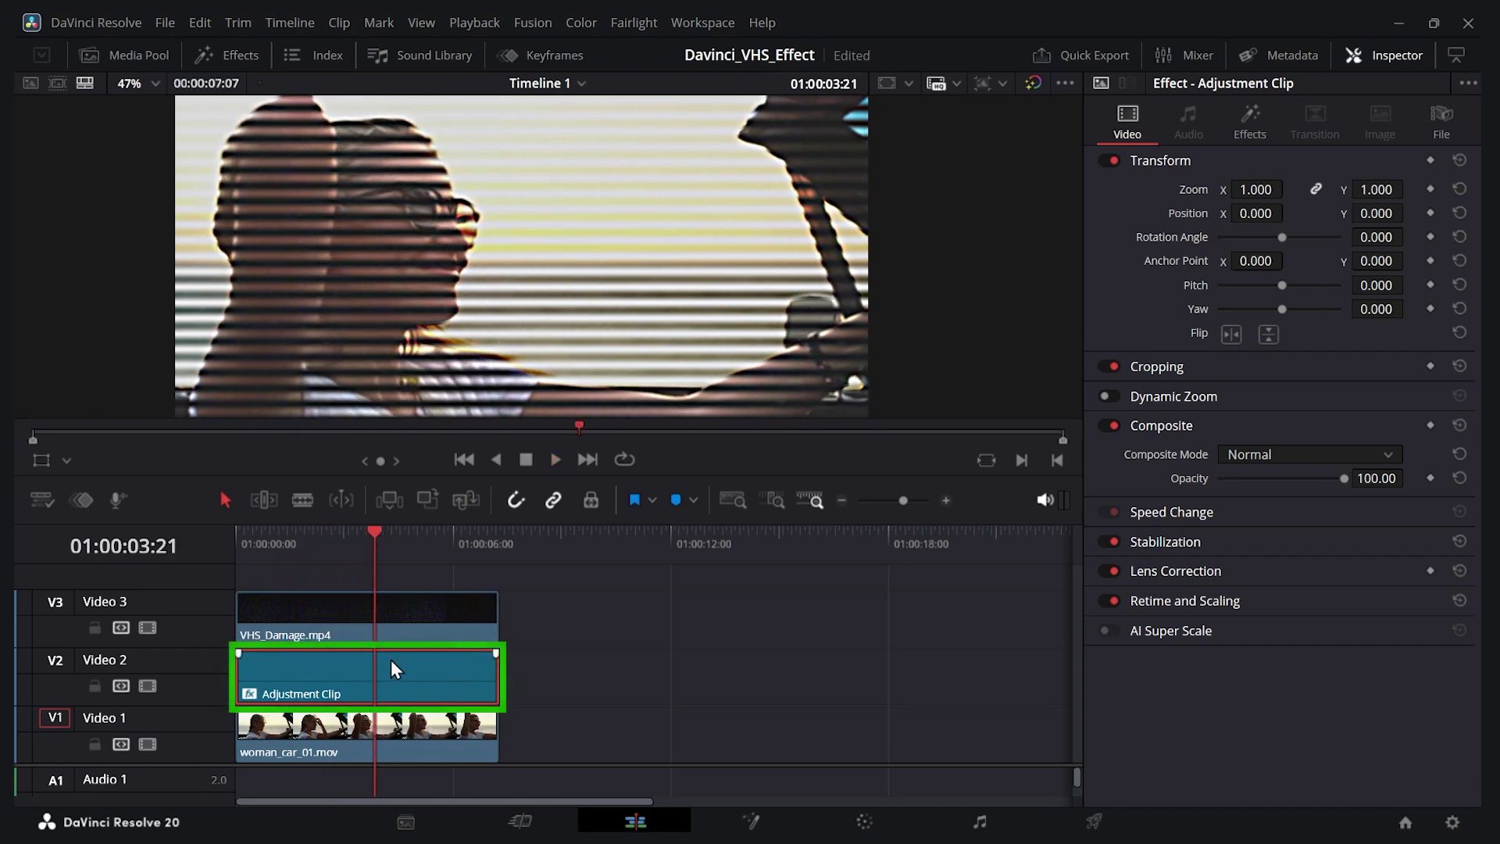
pyautogui.click(1254, 115)
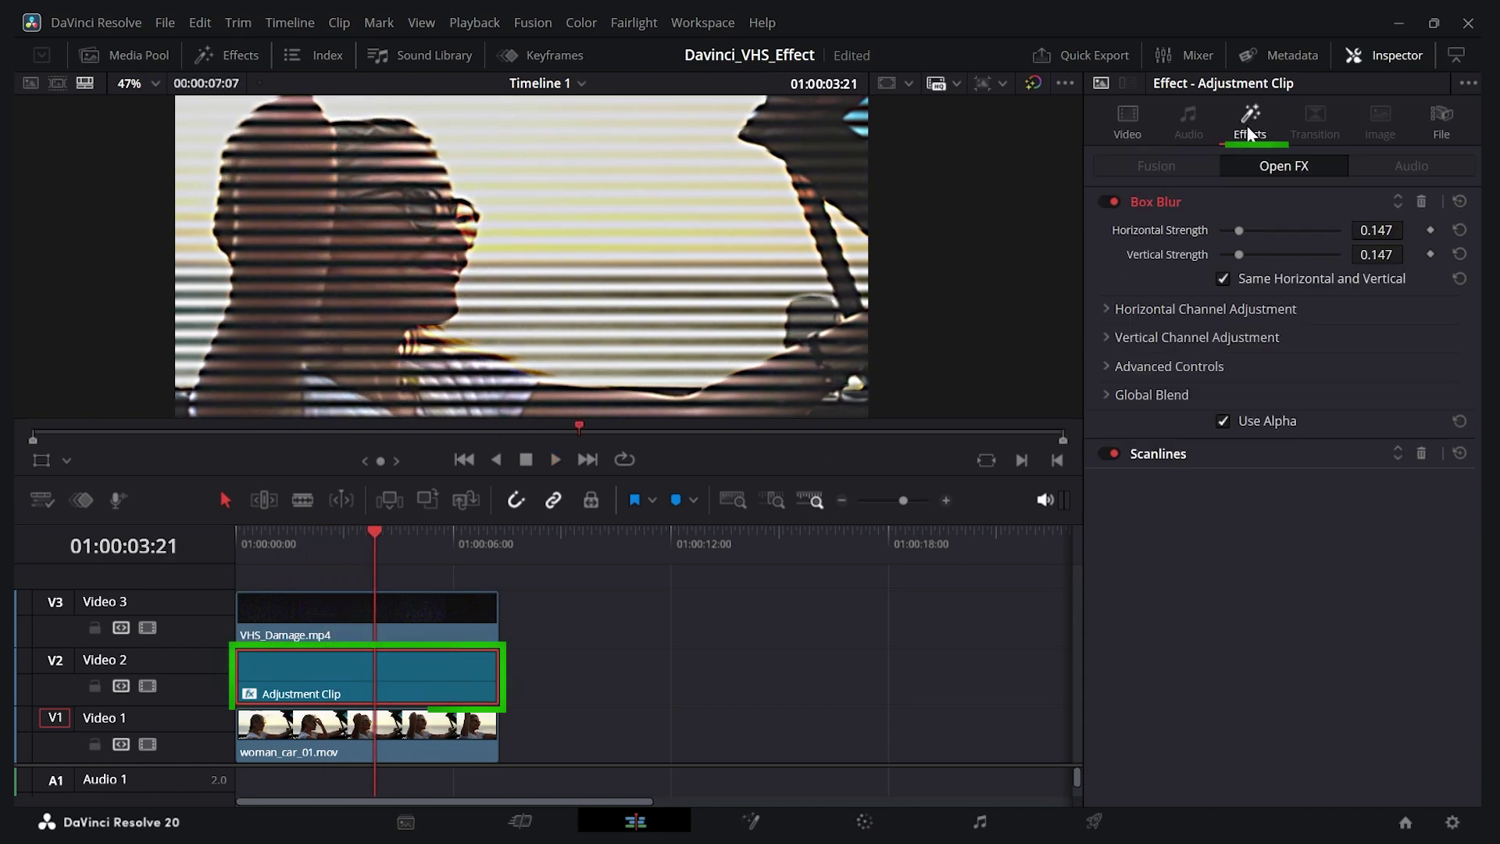
pyautogui.click(1180, 453)
pyautogui.click(1242, 289)
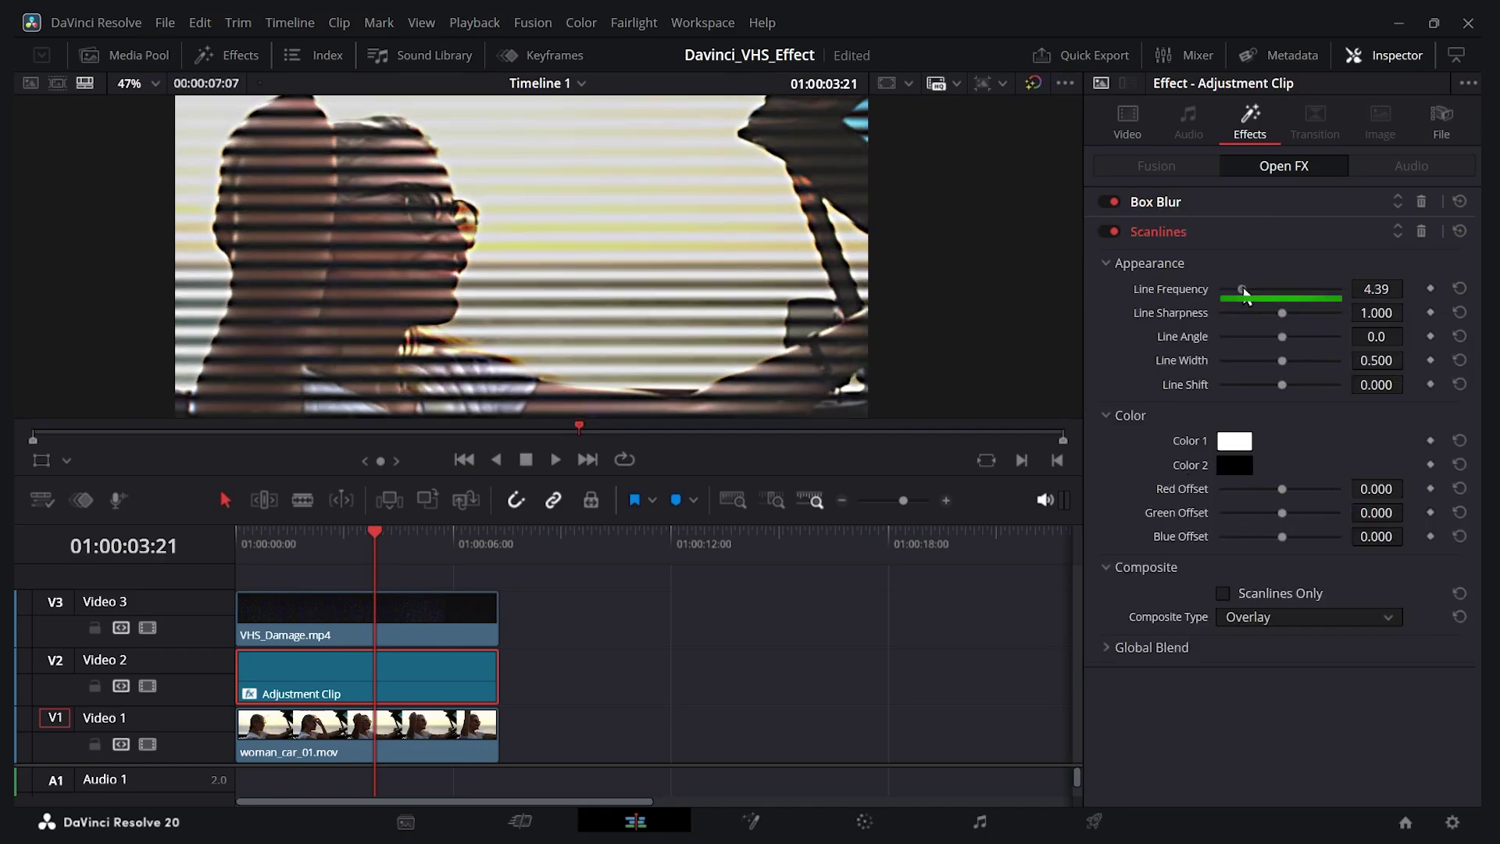
pyautogui.moveTo(1243, 289); pyautogui.dragTo(1274, 305)
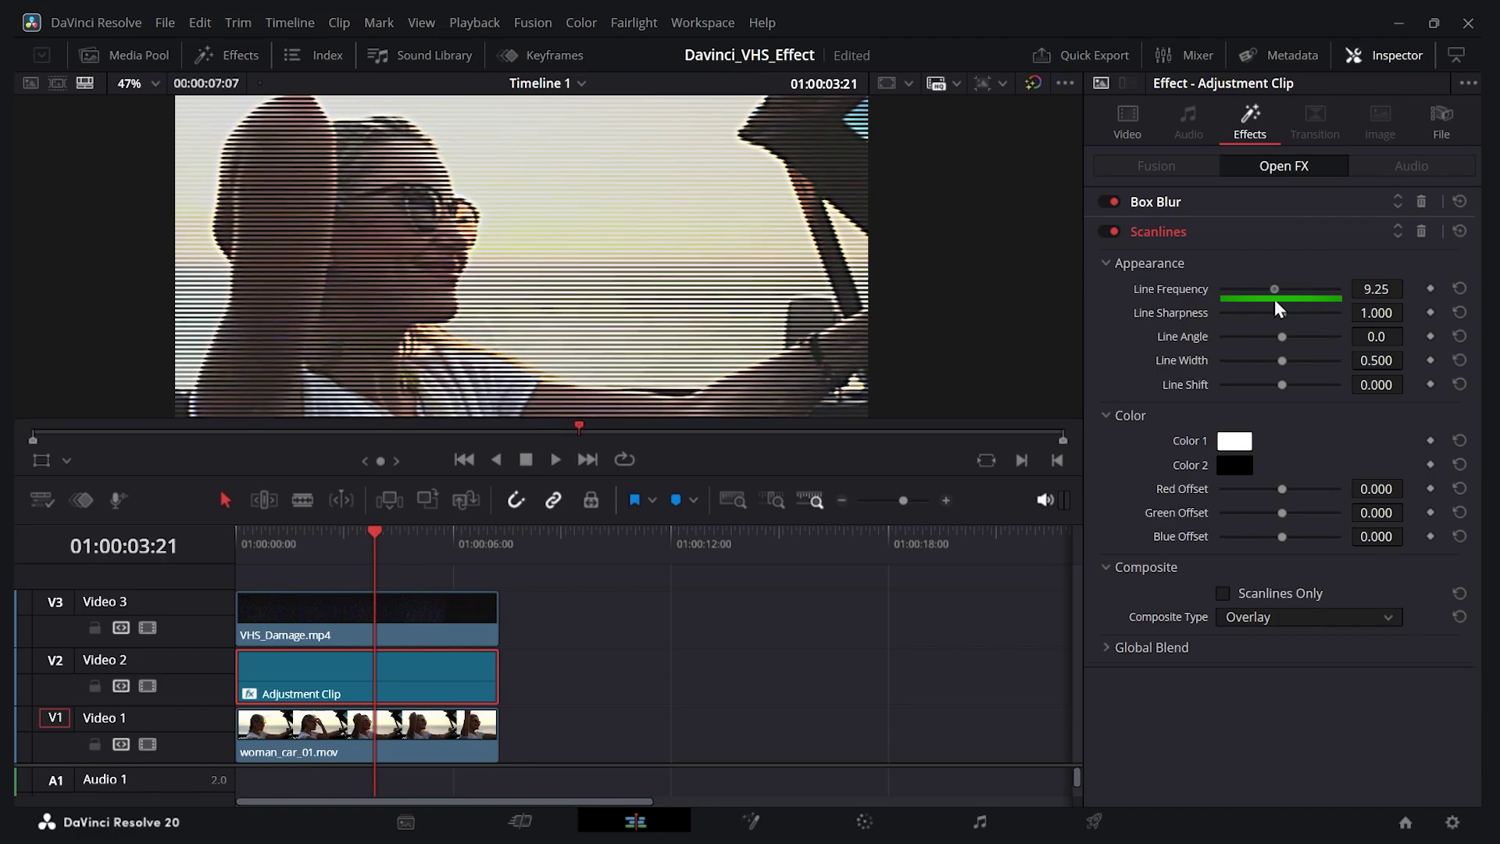
pyautogui.moveTo(1273, 298); pyautogui.dragTo(1315, 345)
pyautogui.click(1457, 342)
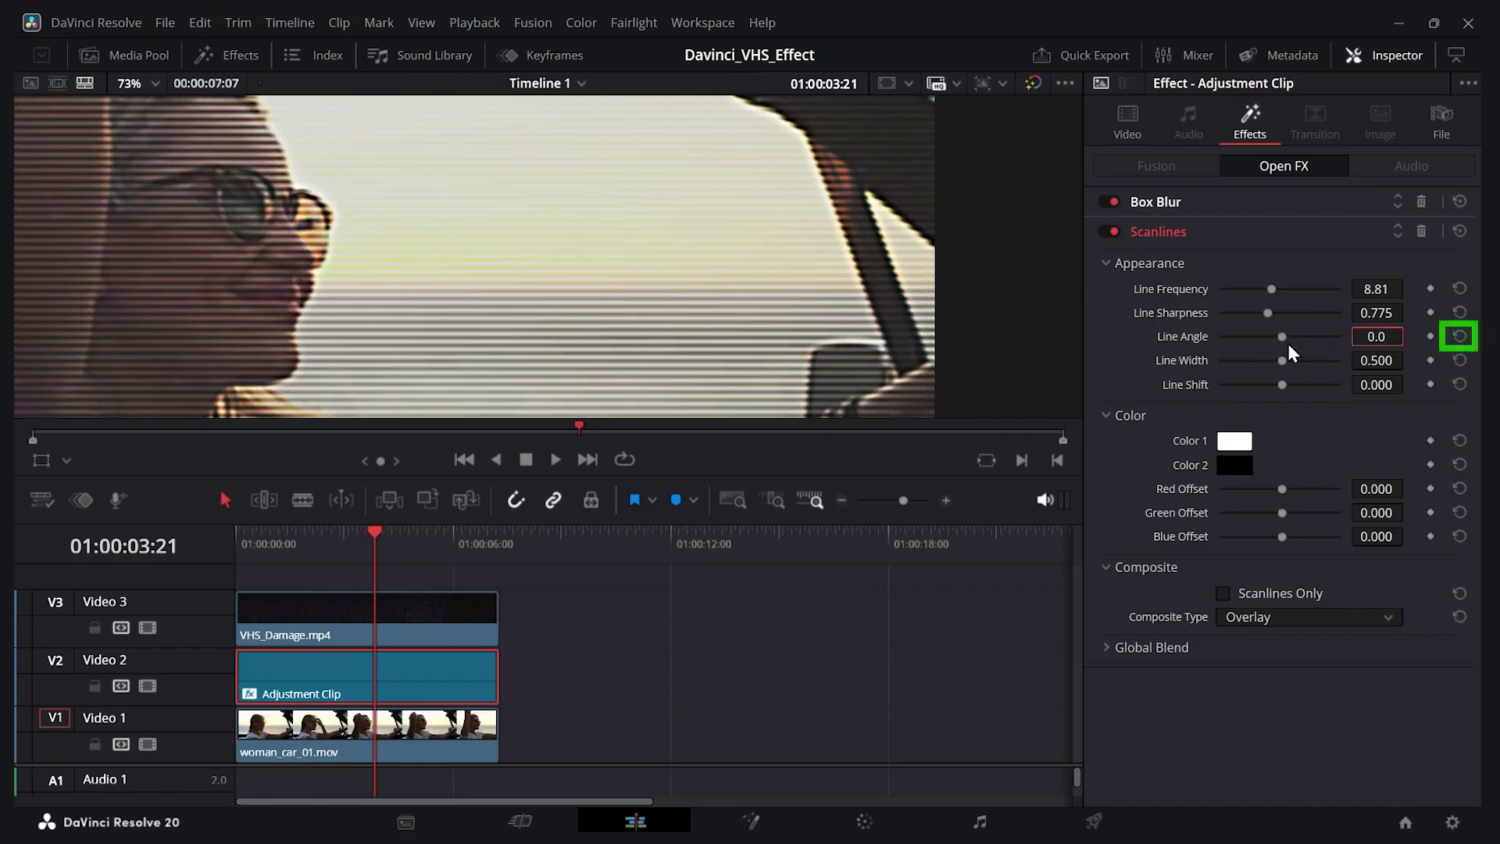
pyautogui.scroll(-3, 549, 256)
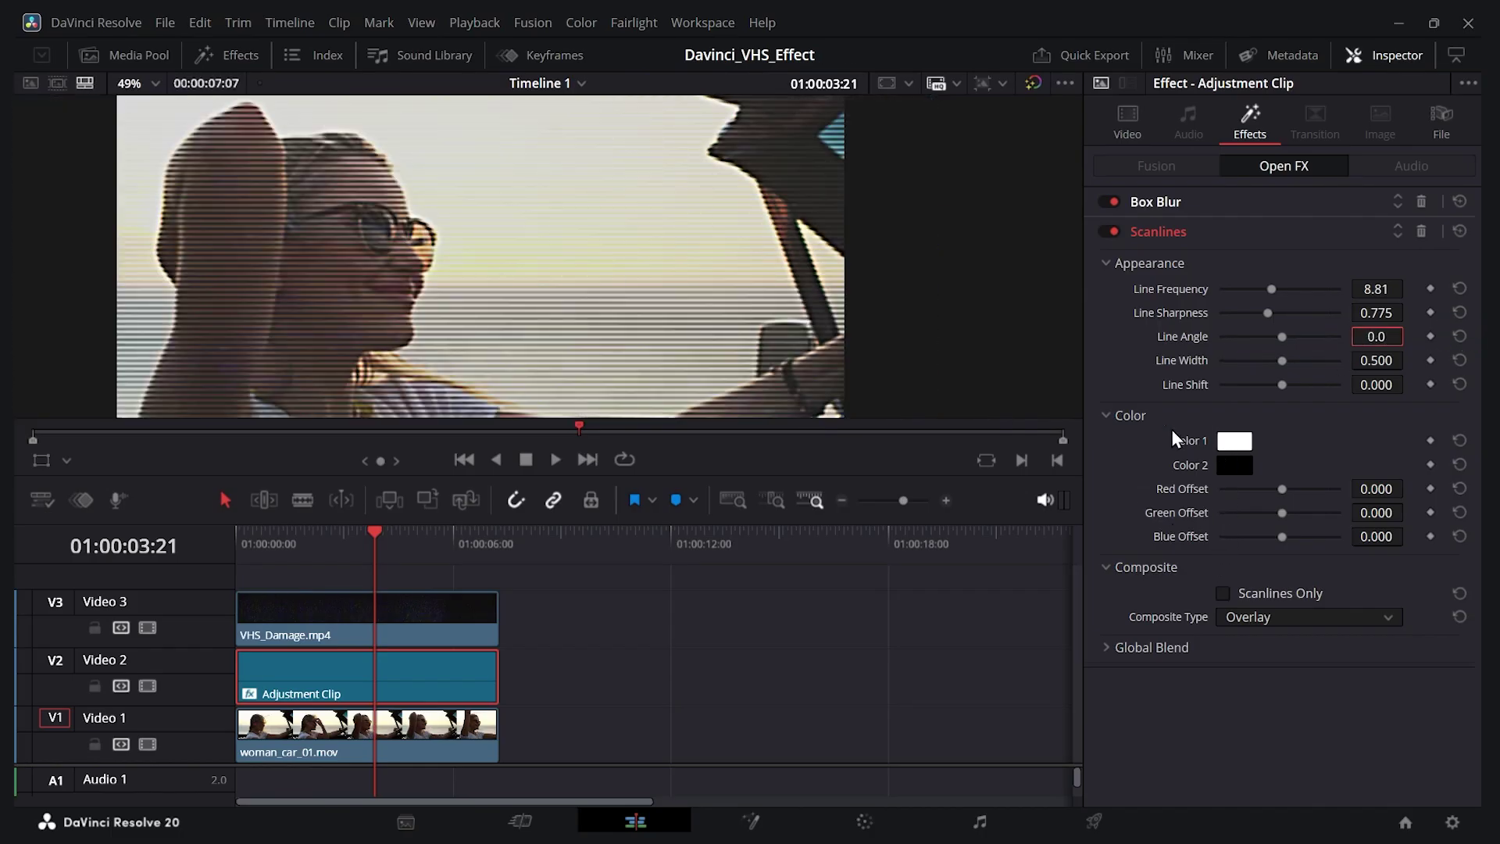
# Set Scanlines Red Offset to -0.566 and Global Blend to 0.488, toggling the effect to compare.
pyautogui.scroll(6, 357, 219)
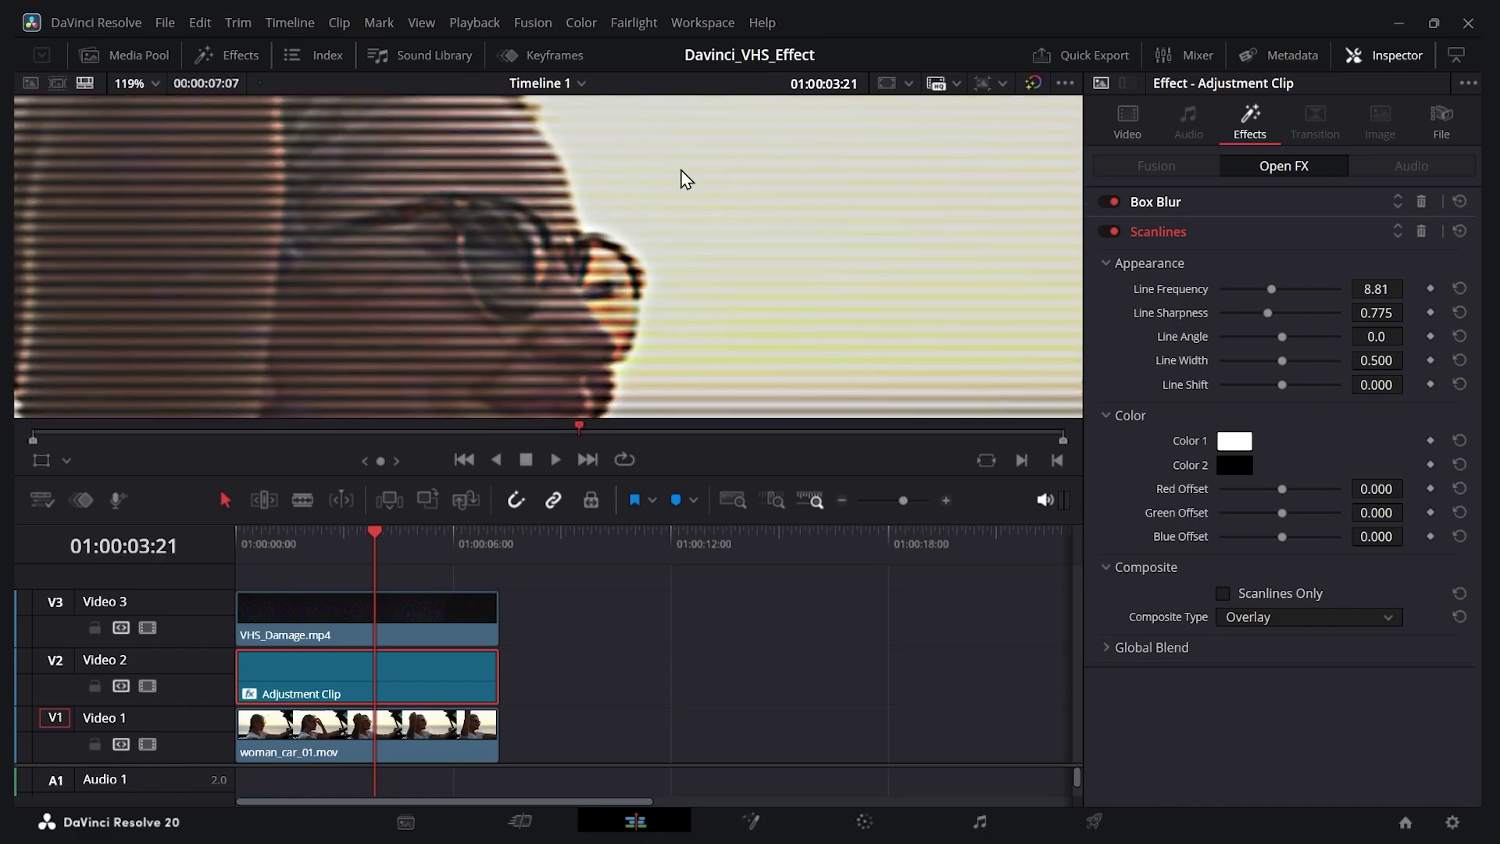
pyautogui.moveTo(1282, 491); pyautogui.dragTo(1250, 482)
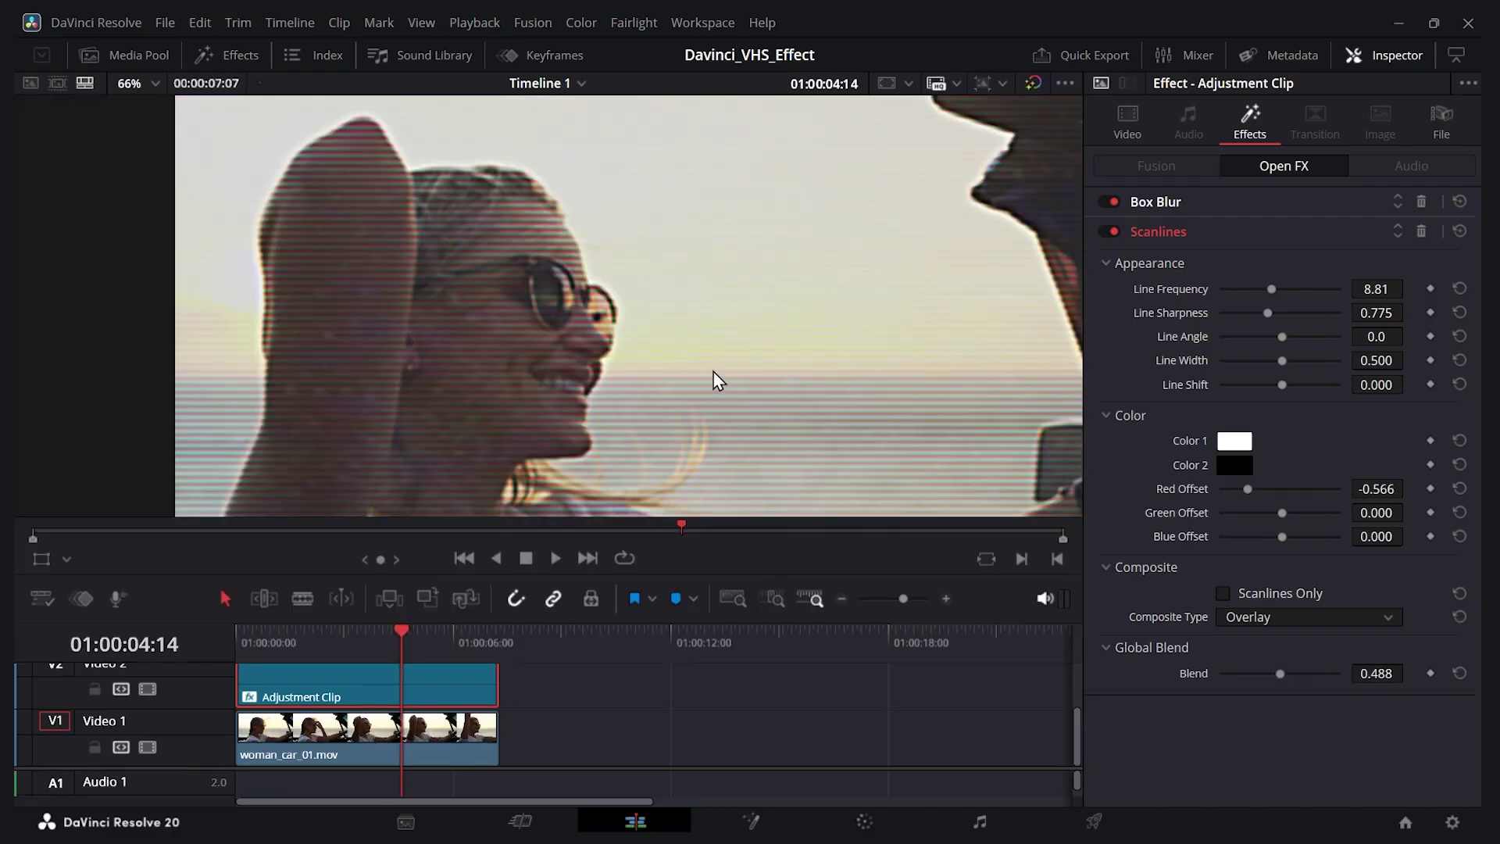
pyautogui.scroll(-1, 716, 380)
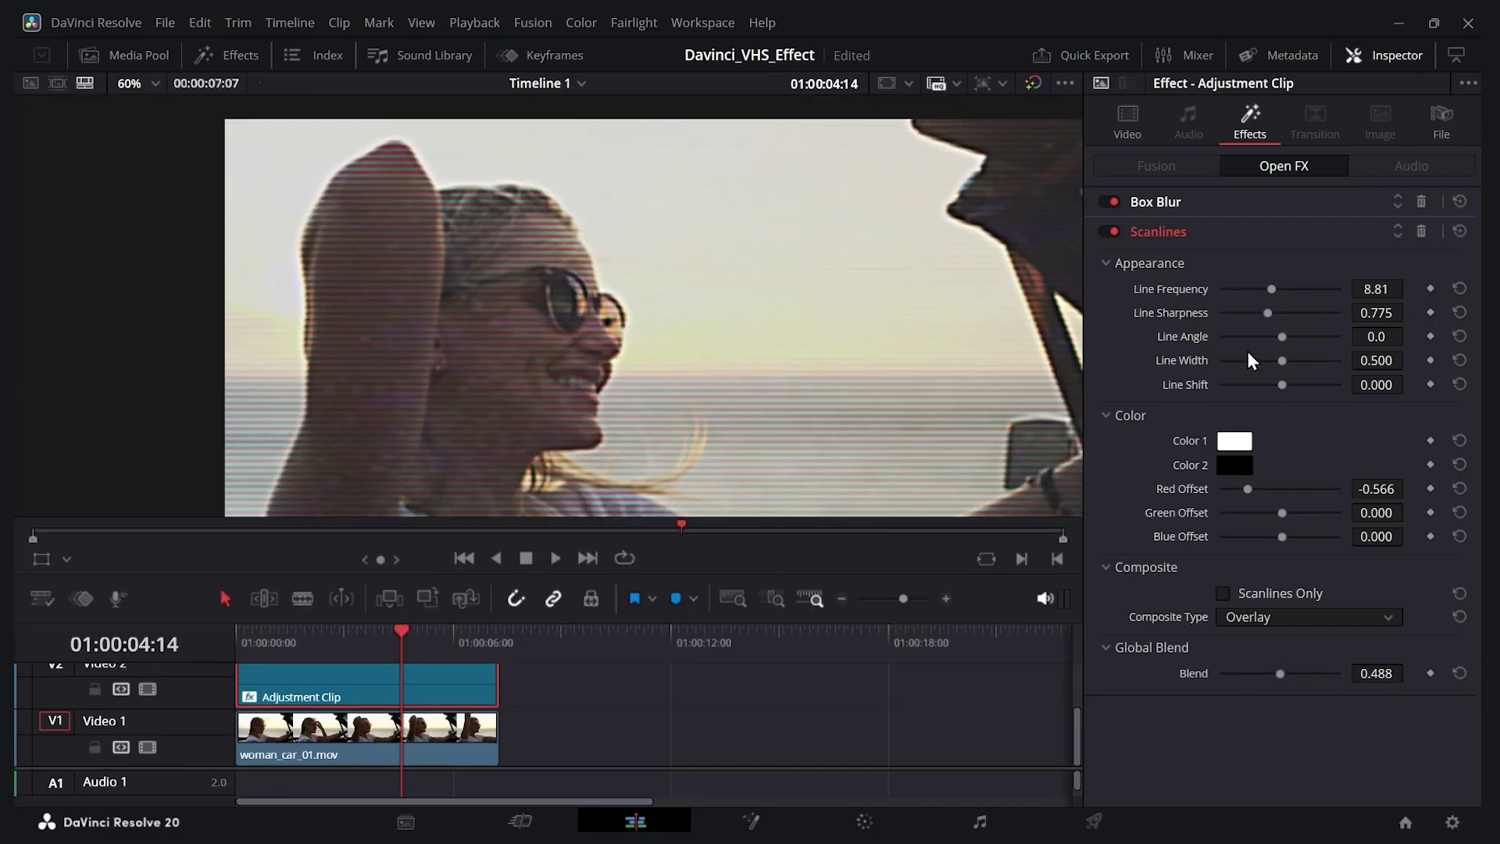
pyautogui.click(1110, 231)
pyautogui.click(1110, 231)
pyautogui.click(1109, 231)
pyautogui.click(1110, 231)
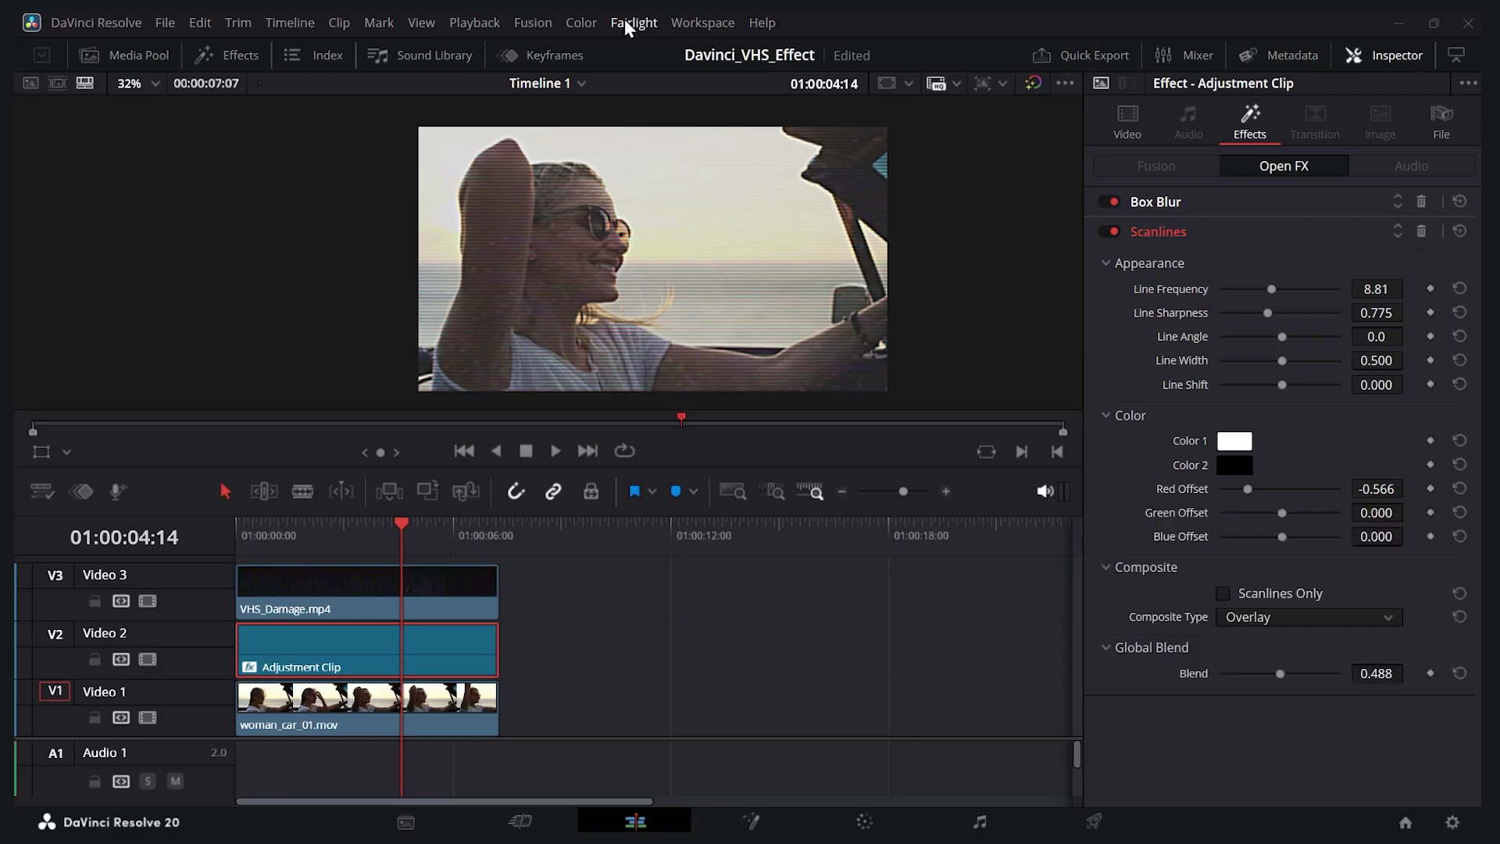
# Search the effects for 'fast' and apply Fast Noise to the Adjustment Clip.
pyautogui.click(241, 55)
pyautogui.click(364, 83)
pyautogui.write('fa')
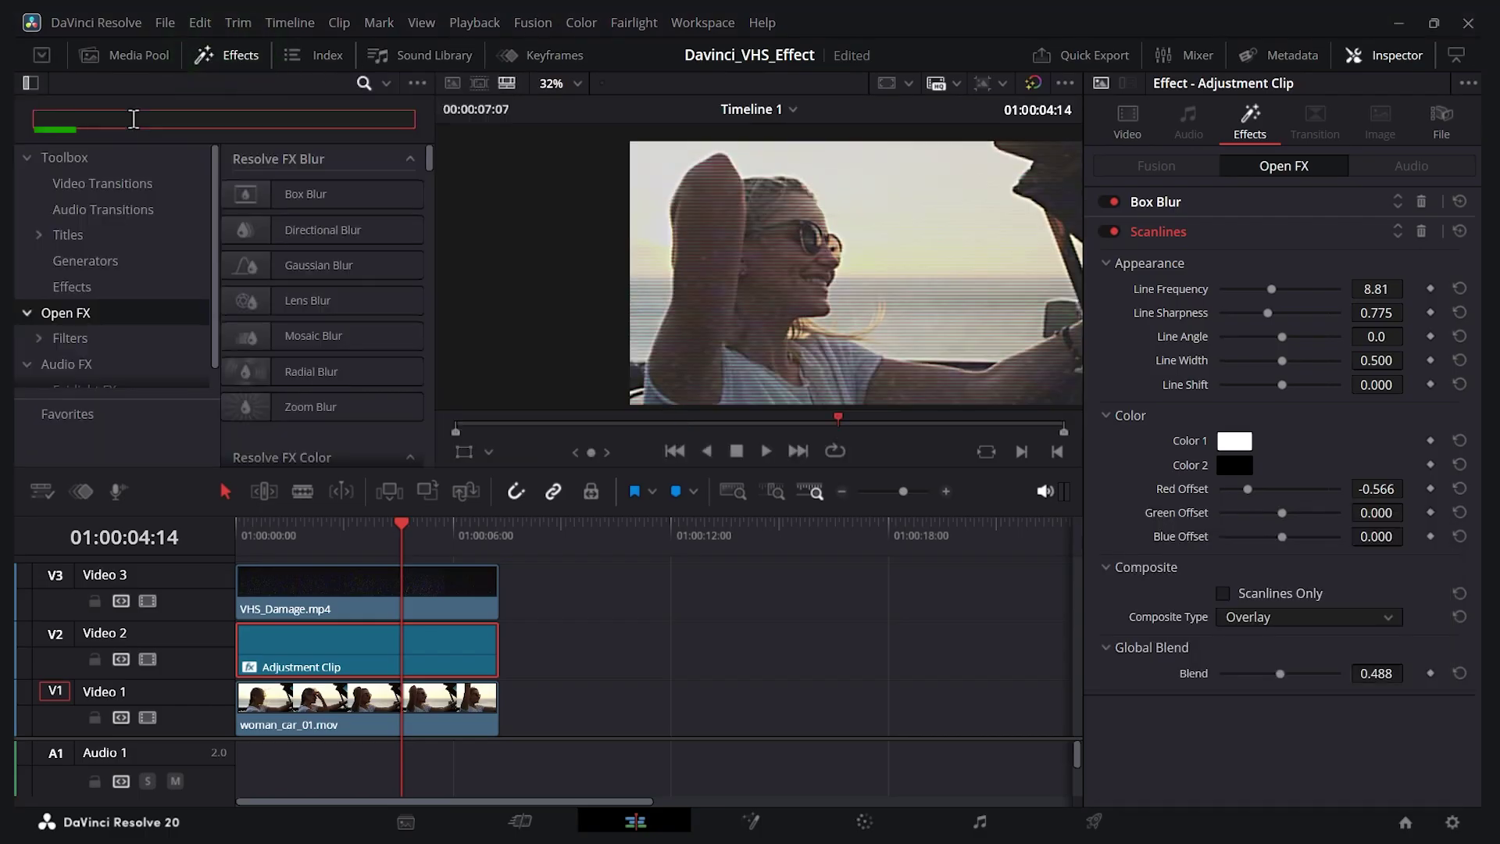
pyautogui.write('st noise')
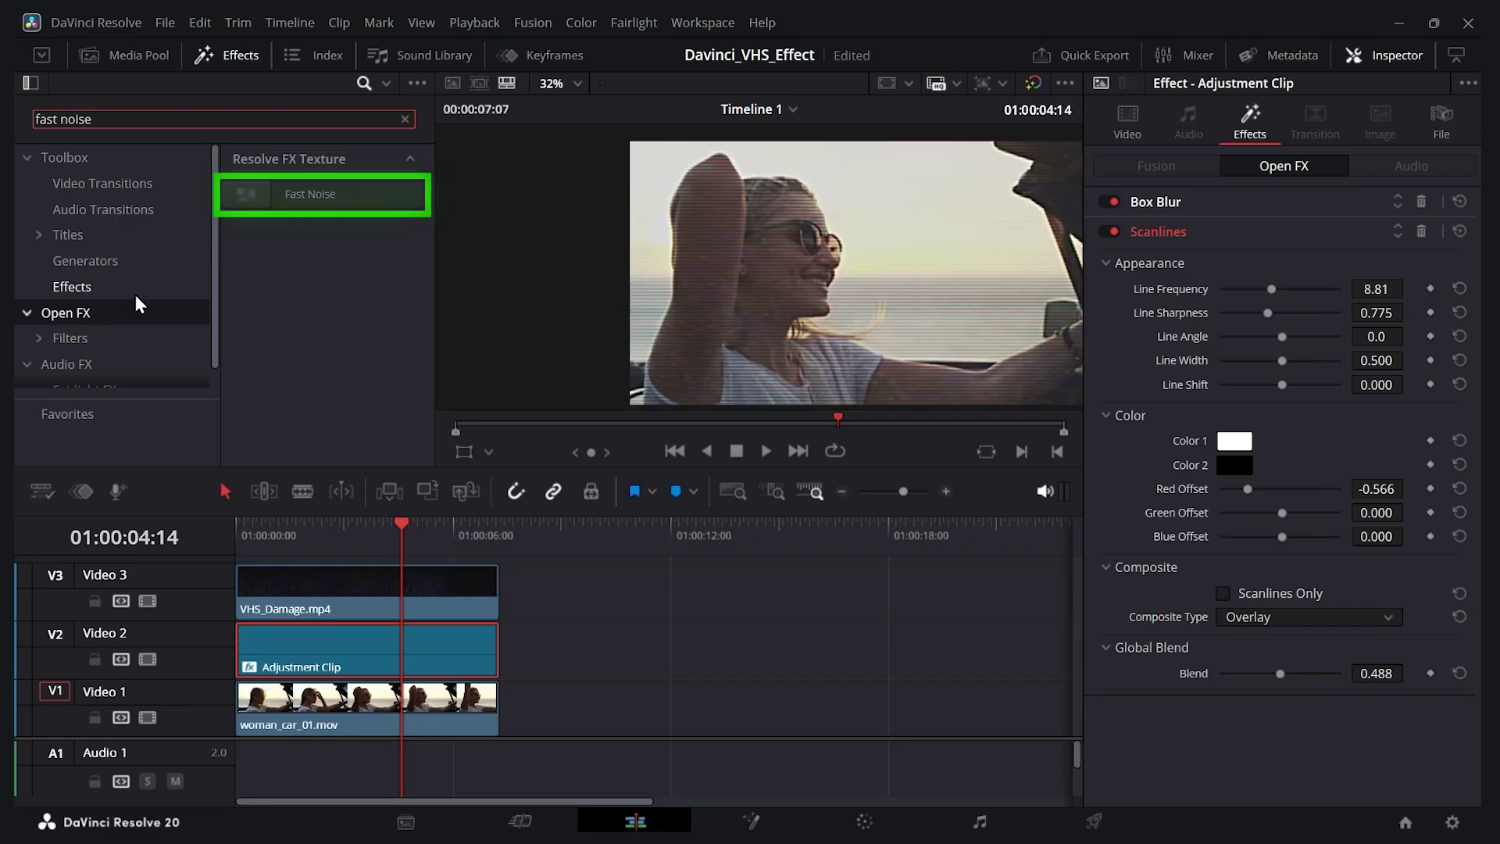
pyautogui.moveTo(328, 193); pyautogui.dragTo(339, 644)
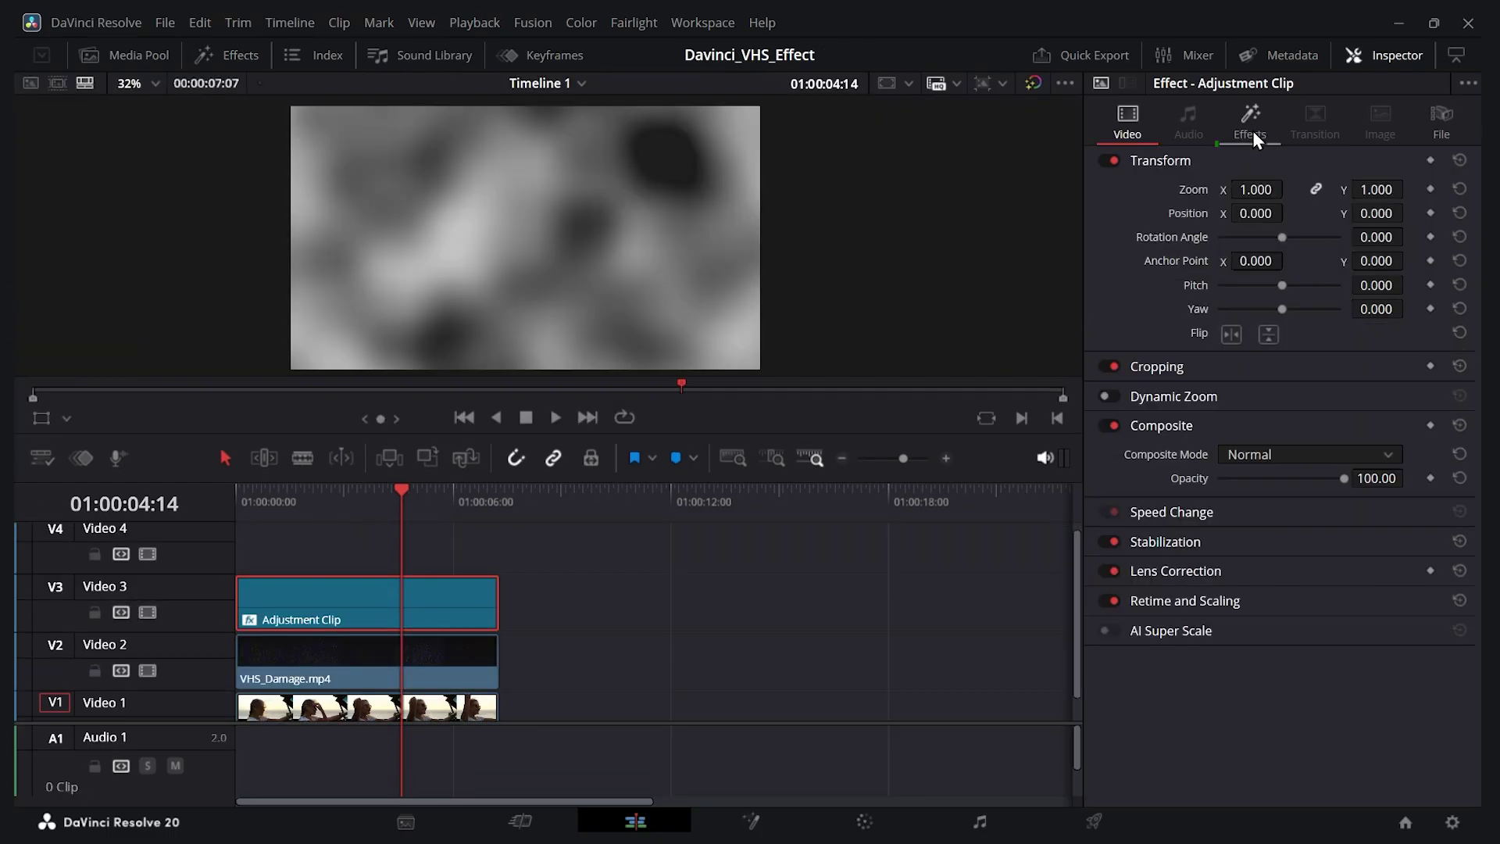
# Reduce the Fast Noise Scale to 0.016 for fine static grain.
pyautogui.click(1250, 129)
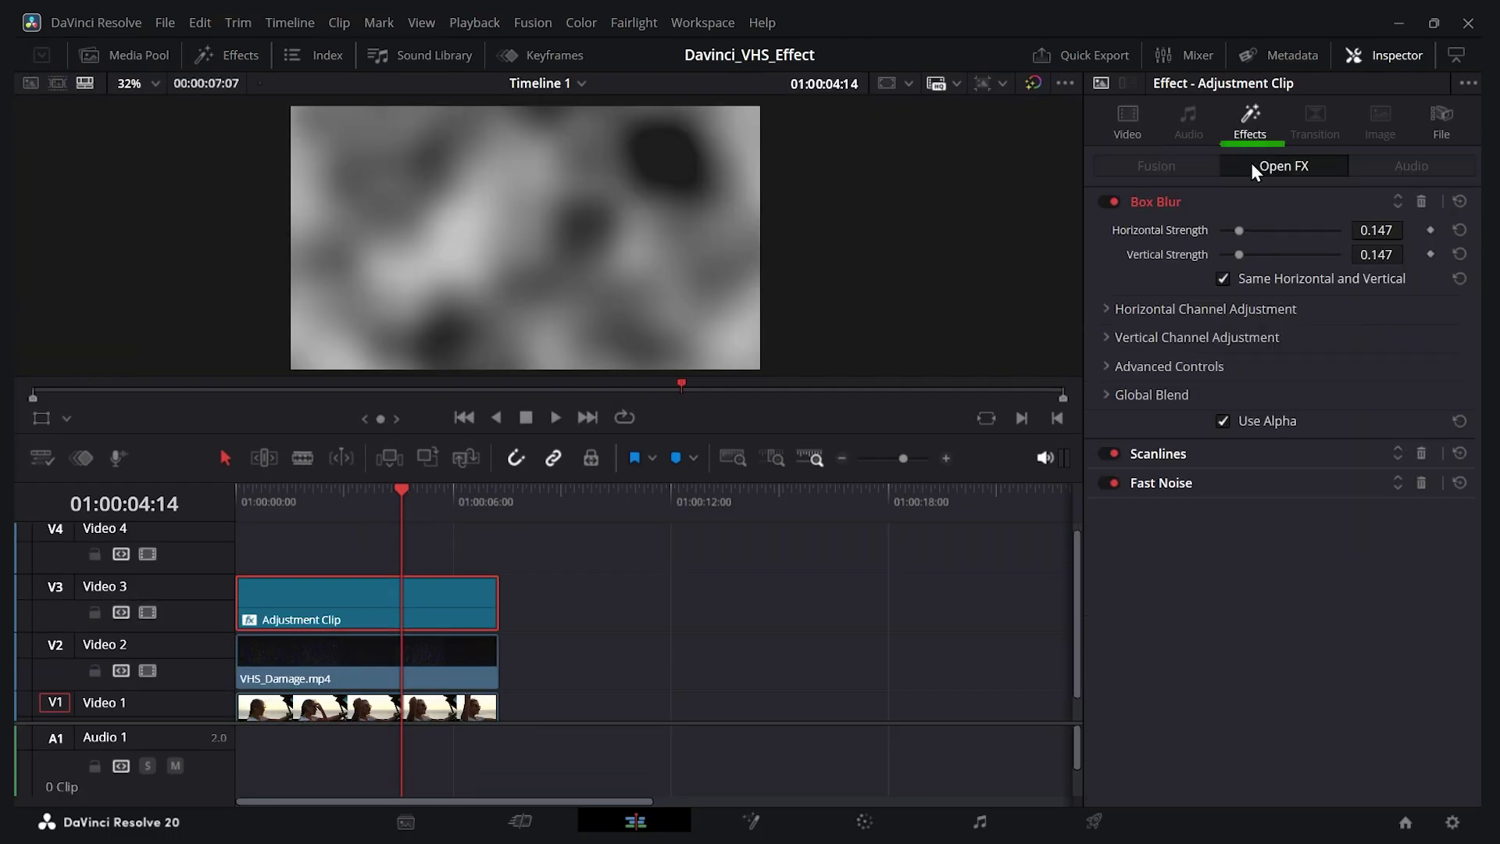
pyautogui.click(1169, 485)
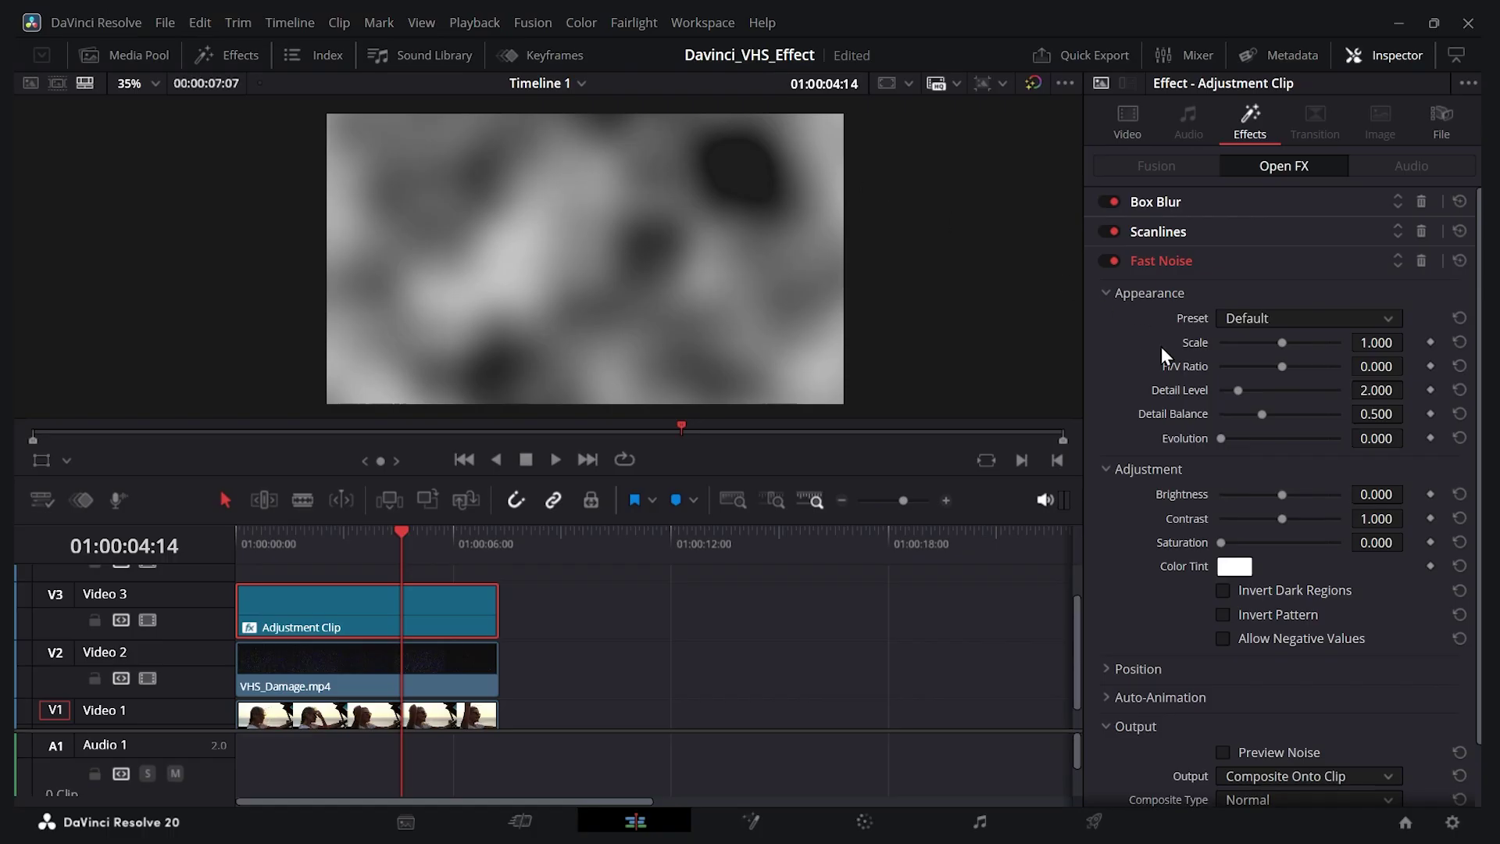
pyautogui.moveTo(1286, 344); pyautogui.dragTo(1222, 339)
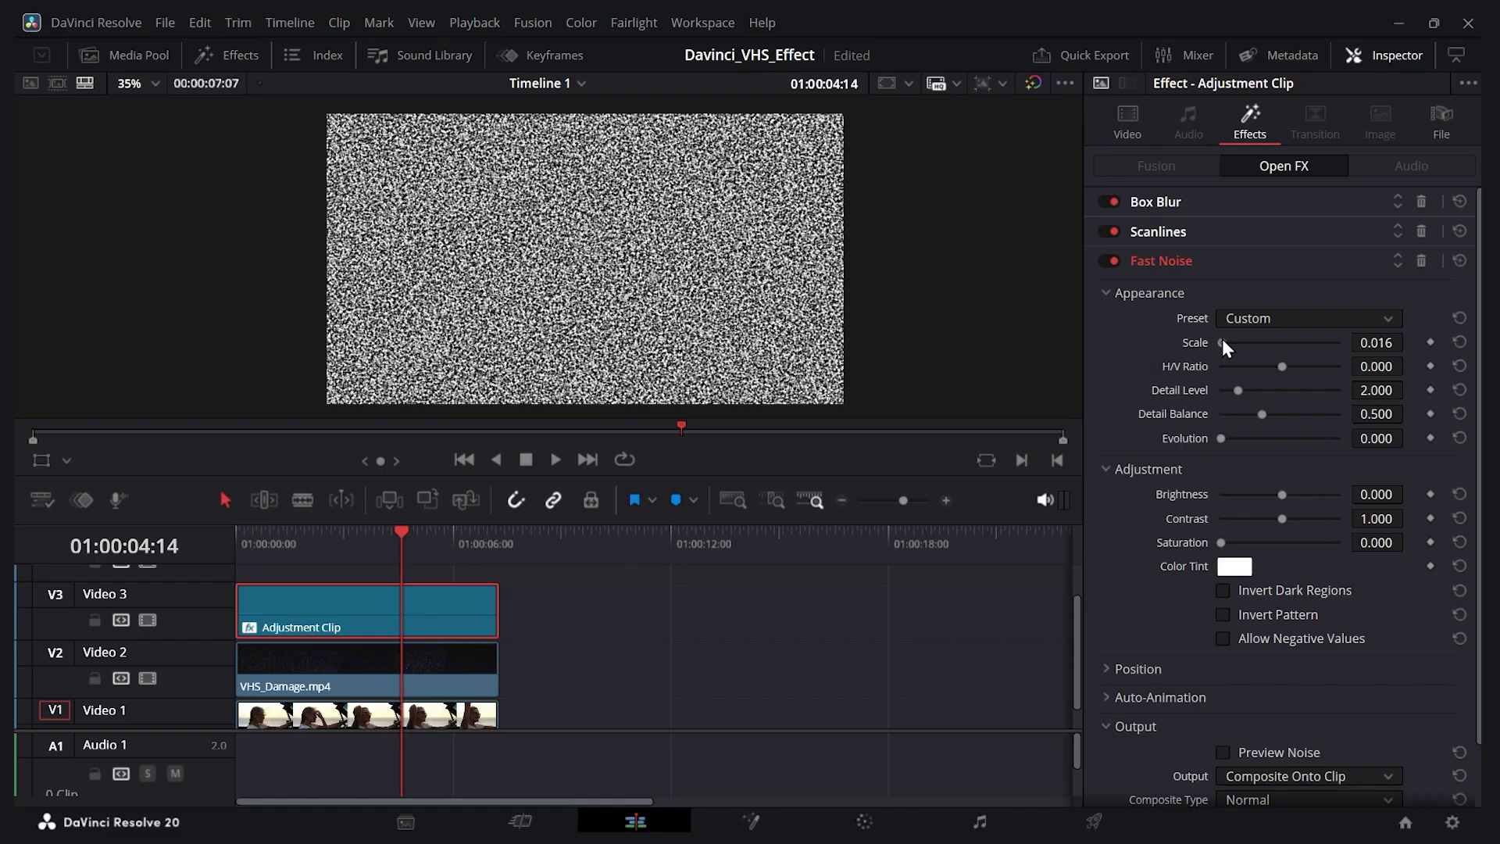
pyautogui.scroll(3, 688, 264)
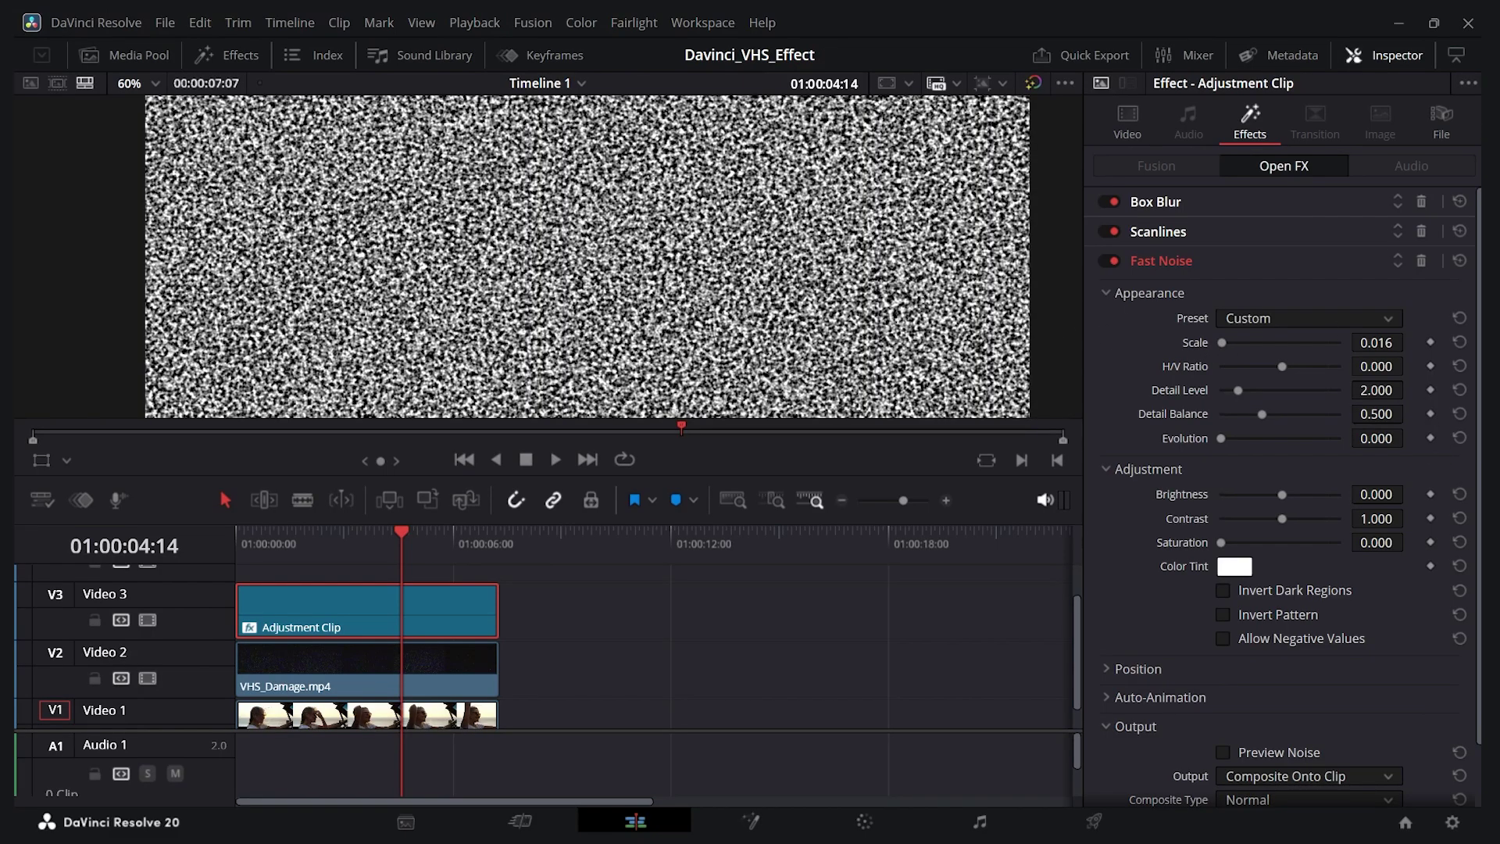
pyautogui.scroll(-3, 1281, 468)
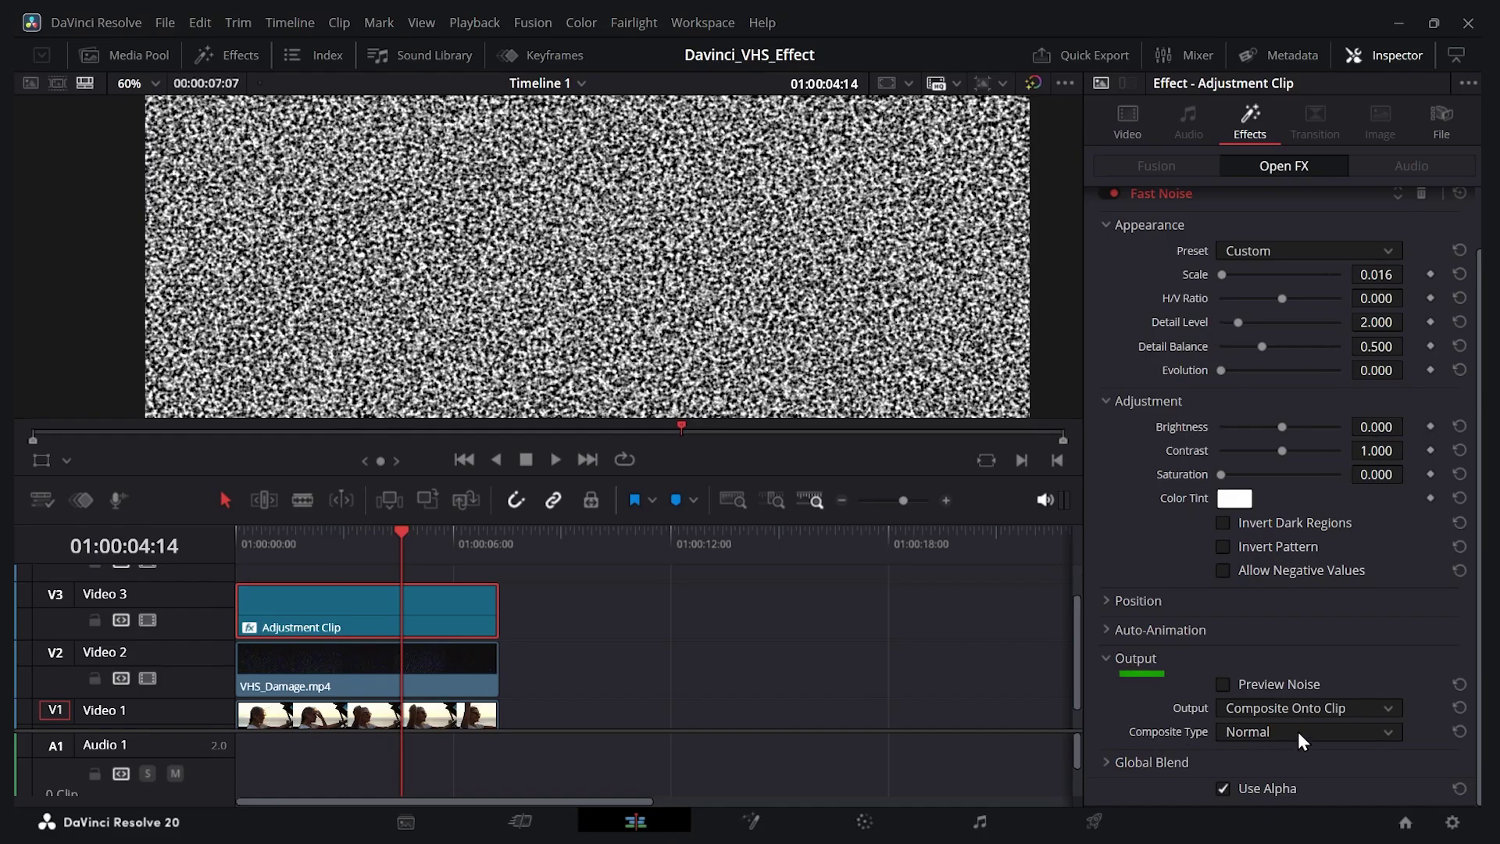
# Set the Fast Noise composite type to Linear Dodge.
pyautogui.click(1362, 730)
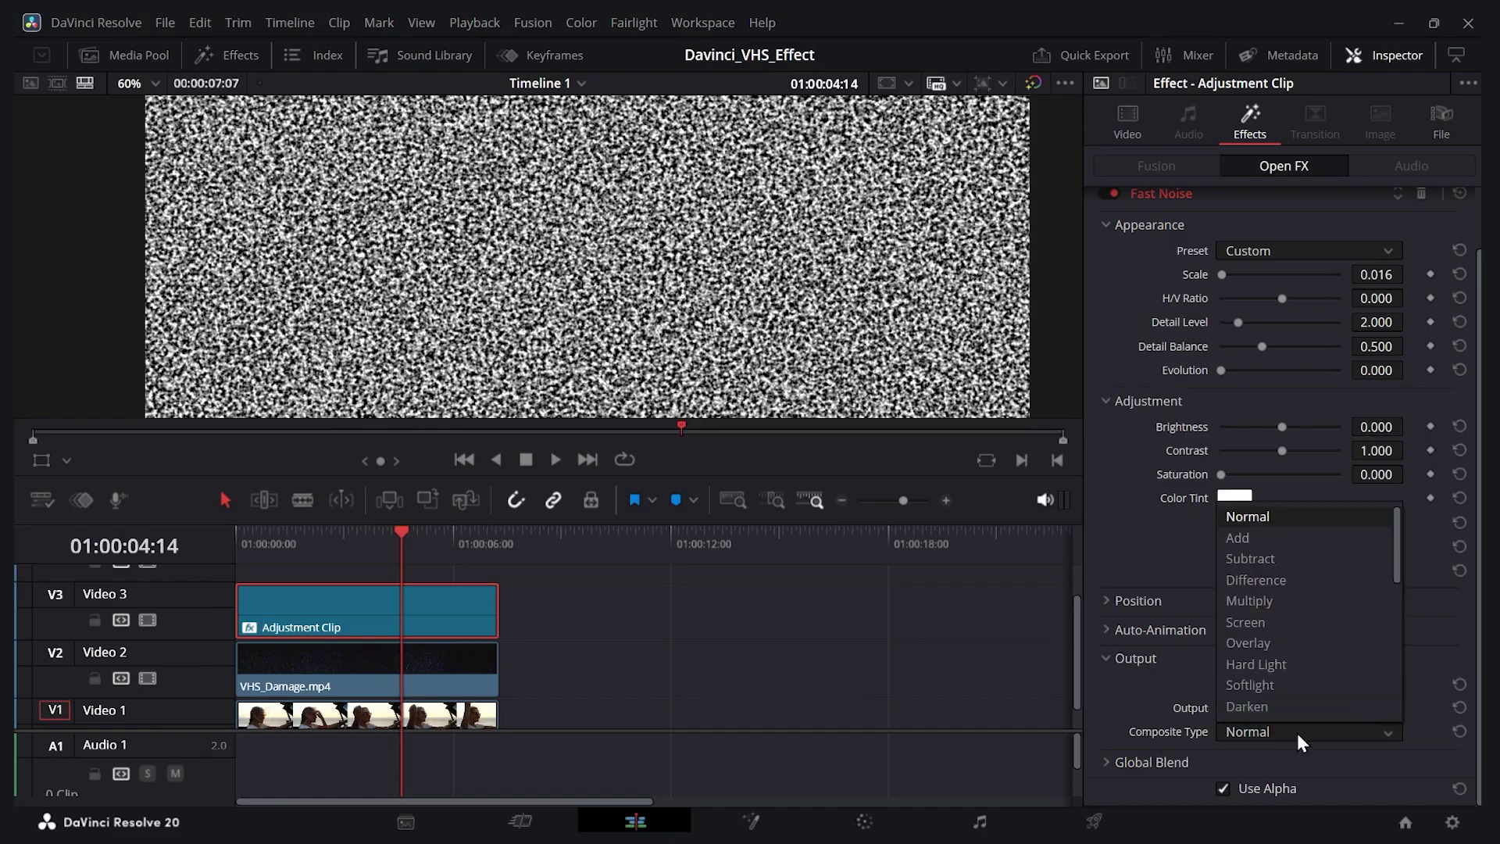
pyautogui.scroll(-1, 1398, 522)
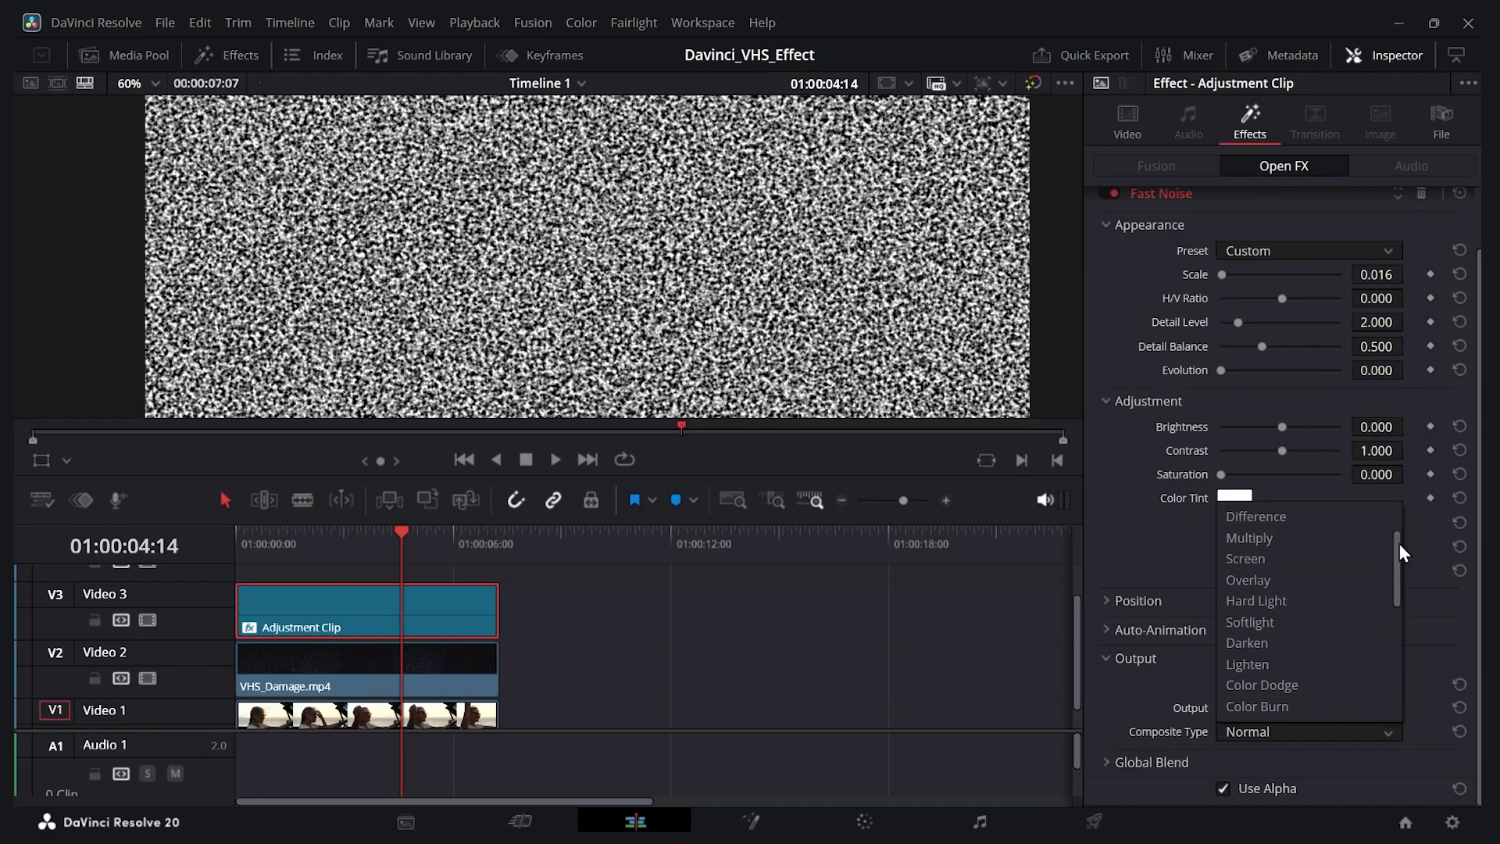
pyautogui.moveTo(1399, 545); pyautogui.dragTo(1400, 612)
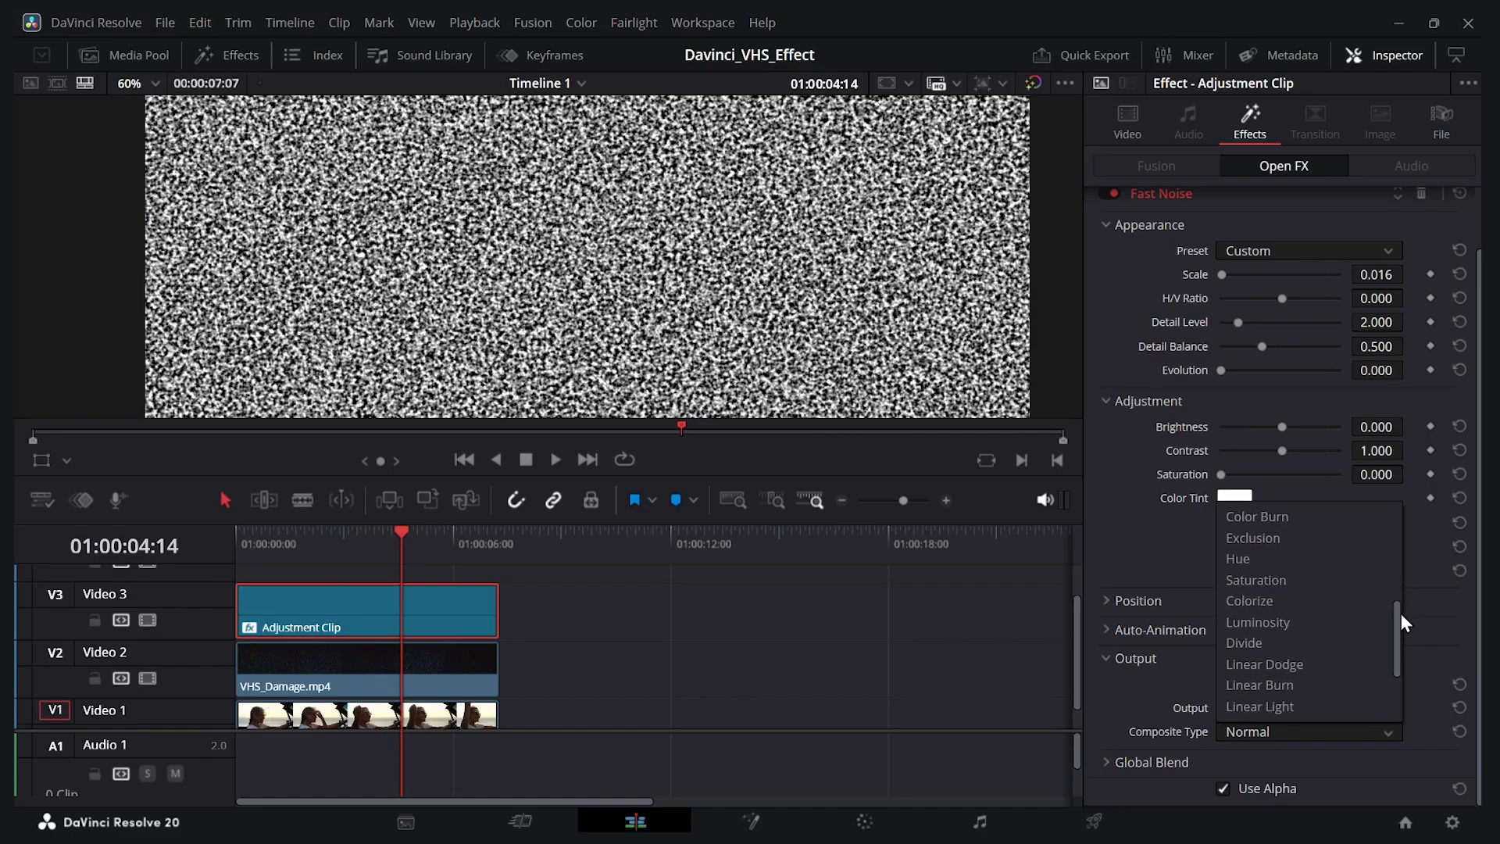
pyautogui.click(1288, 665)
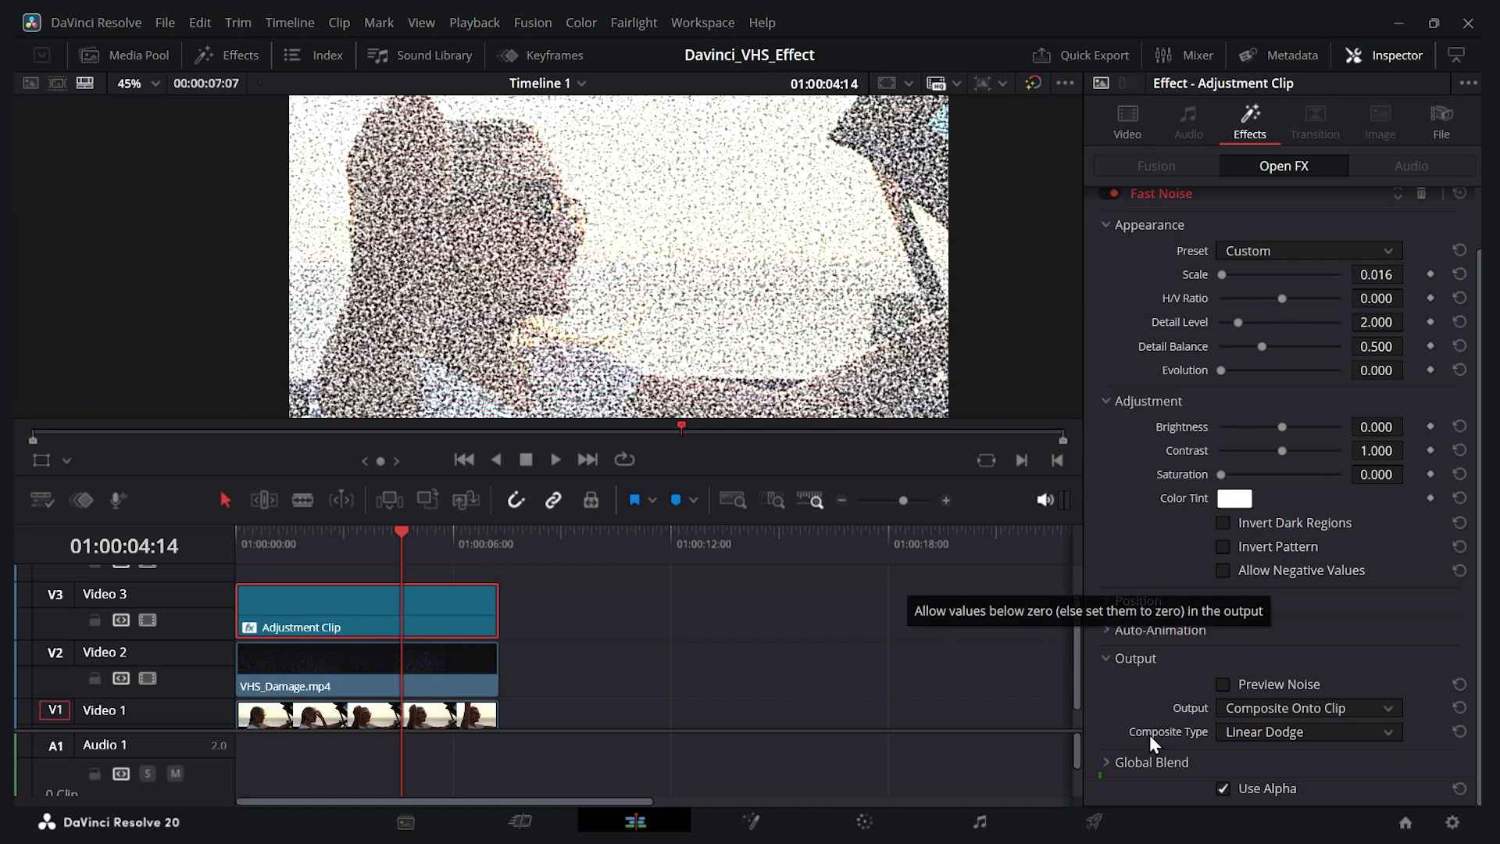
# Lower the Fast Noise Global Blend to 0.041.
pyautogui.click(1109, 764)
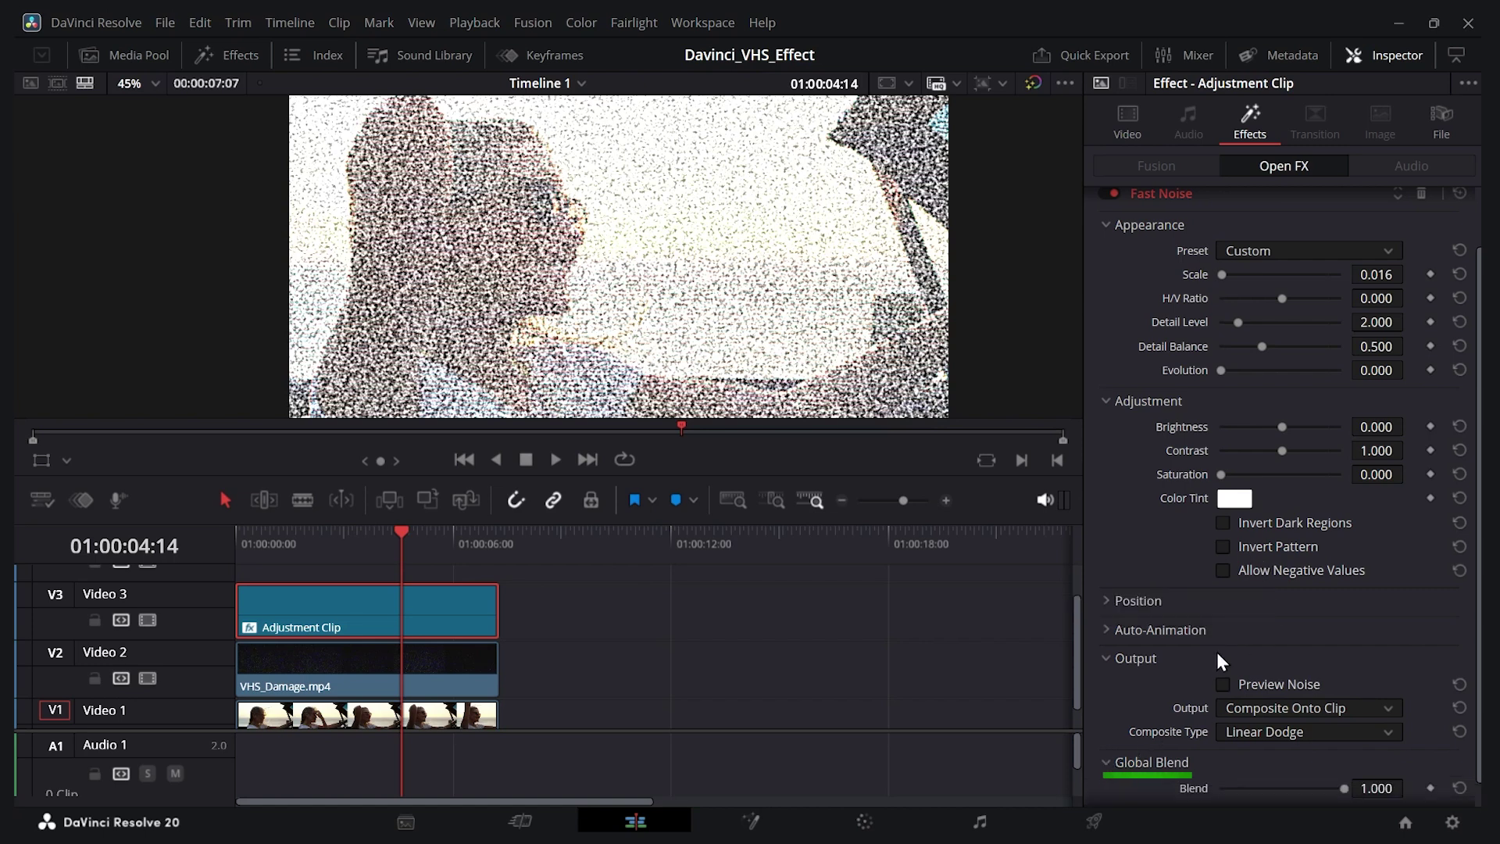
pyautogui.scroll(-1, 1278, 686)
pyautogui.moveTo(1347, 769); pyautogui.dragTo(1233, 772)
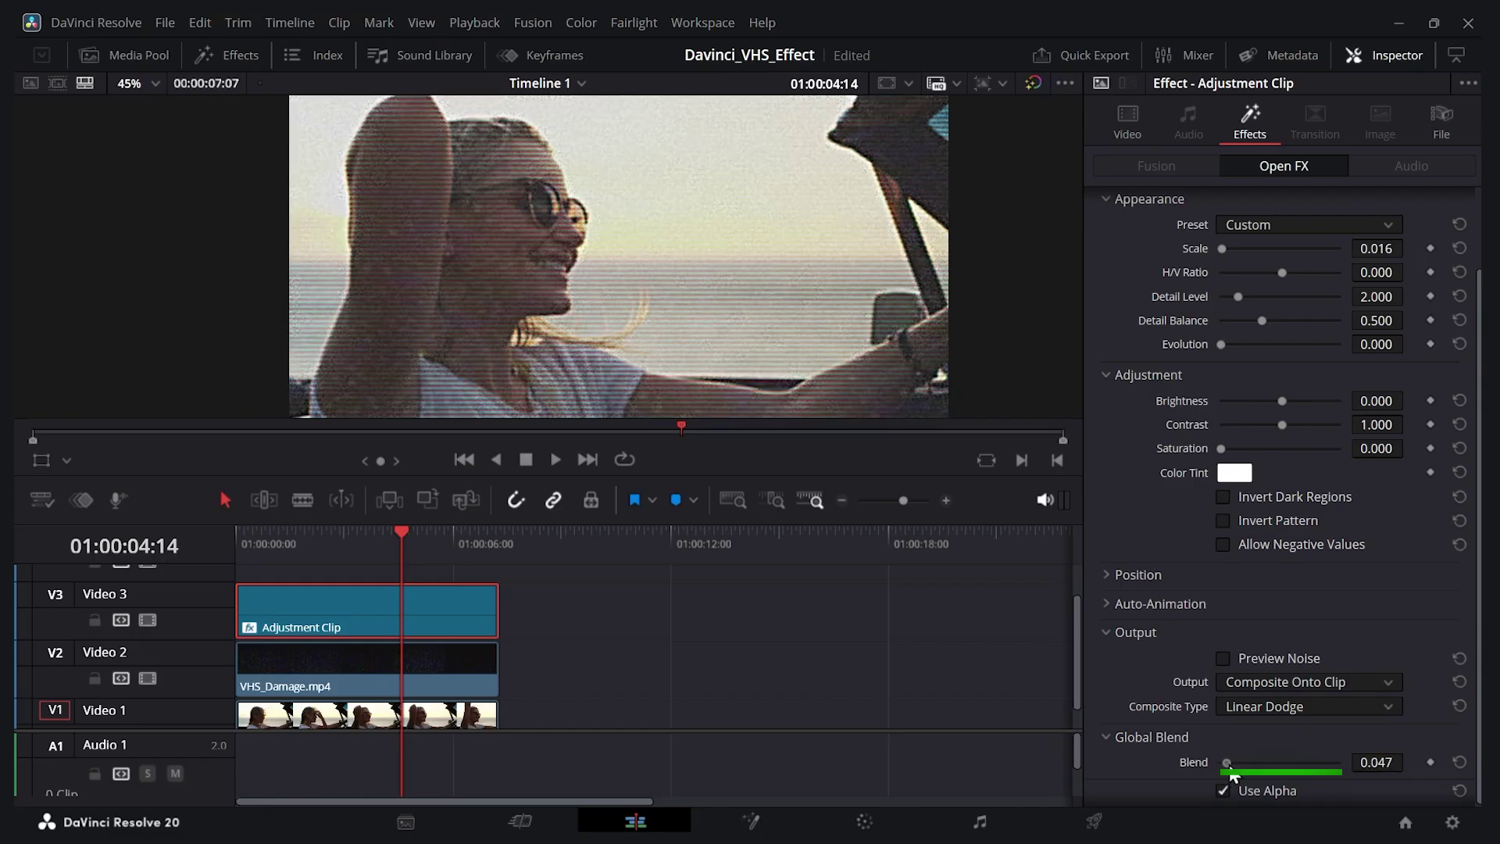
pyautogui.moveTo(1233, 766); pyautogui.dragTo(1227, 769)
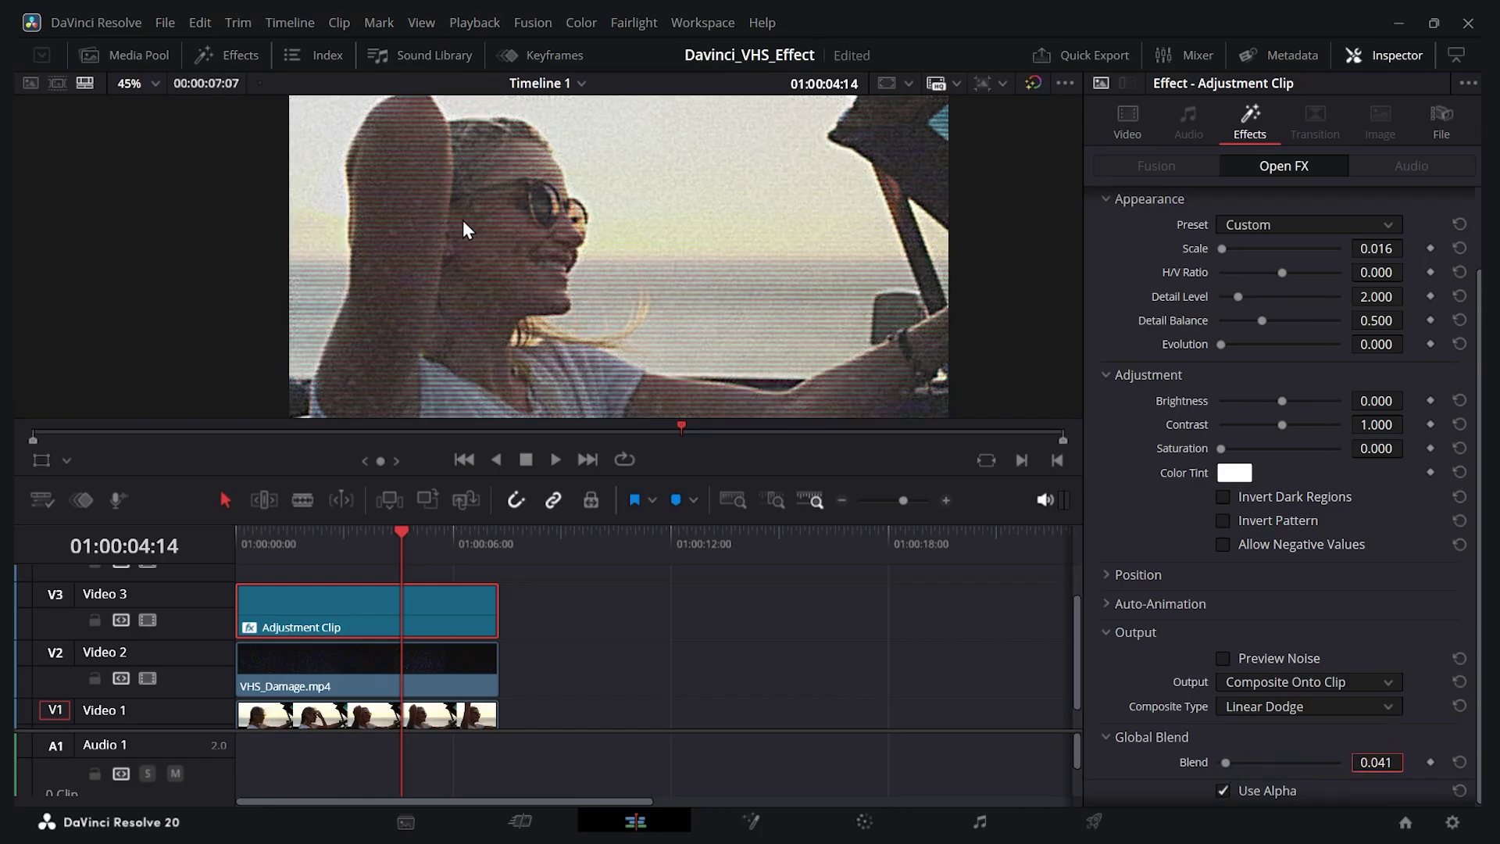
pyautogui.scroll(5, 515, 219)
pyautogui.scroll(4, 1110, 266)
pyautogui.click(1108, 261)
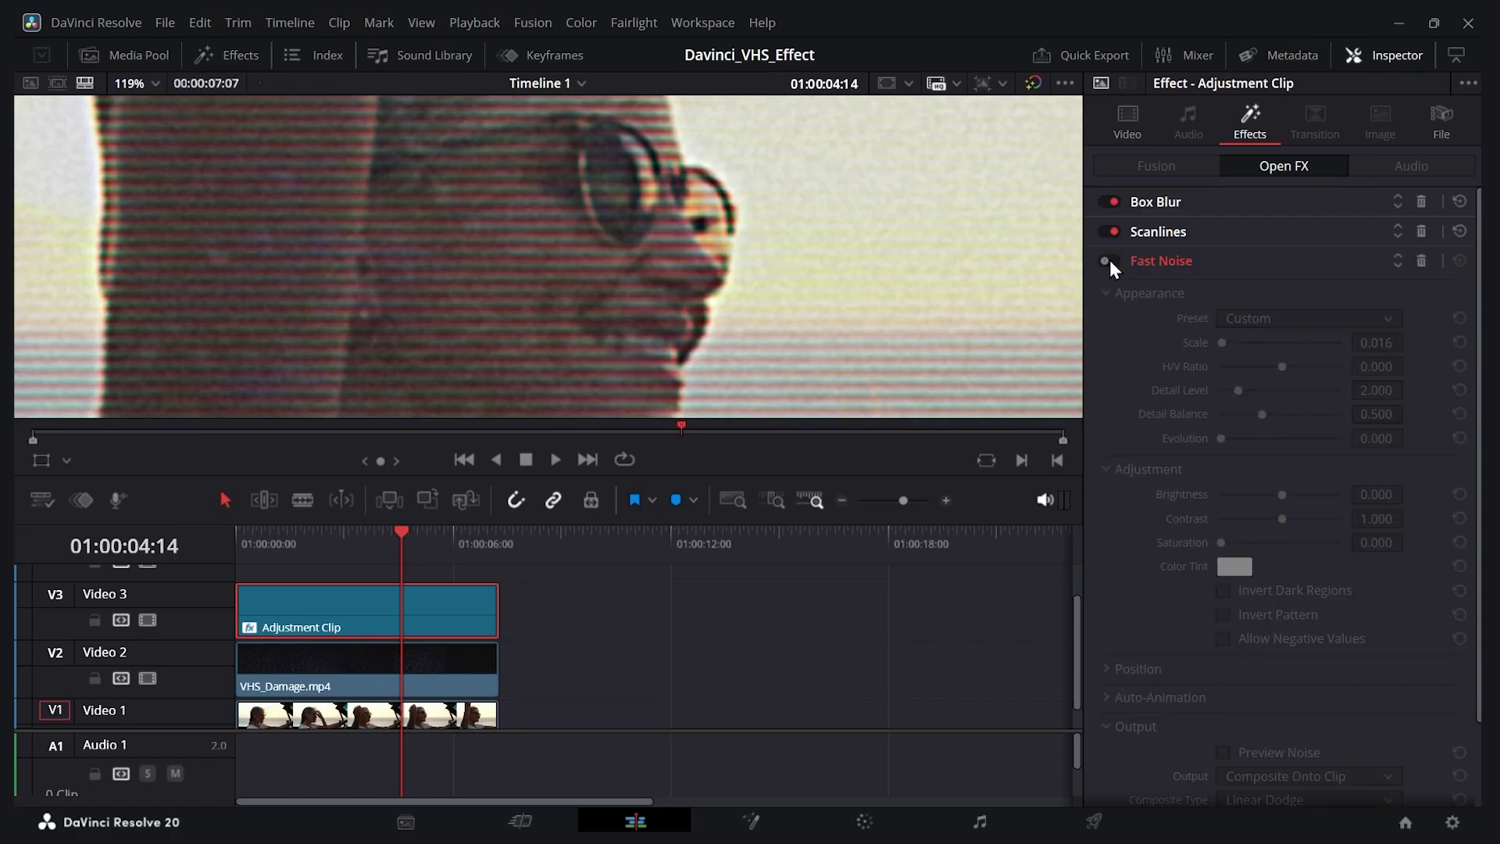
pyautogui.click(1109, 261)
pyautogui.click(1109, 261)
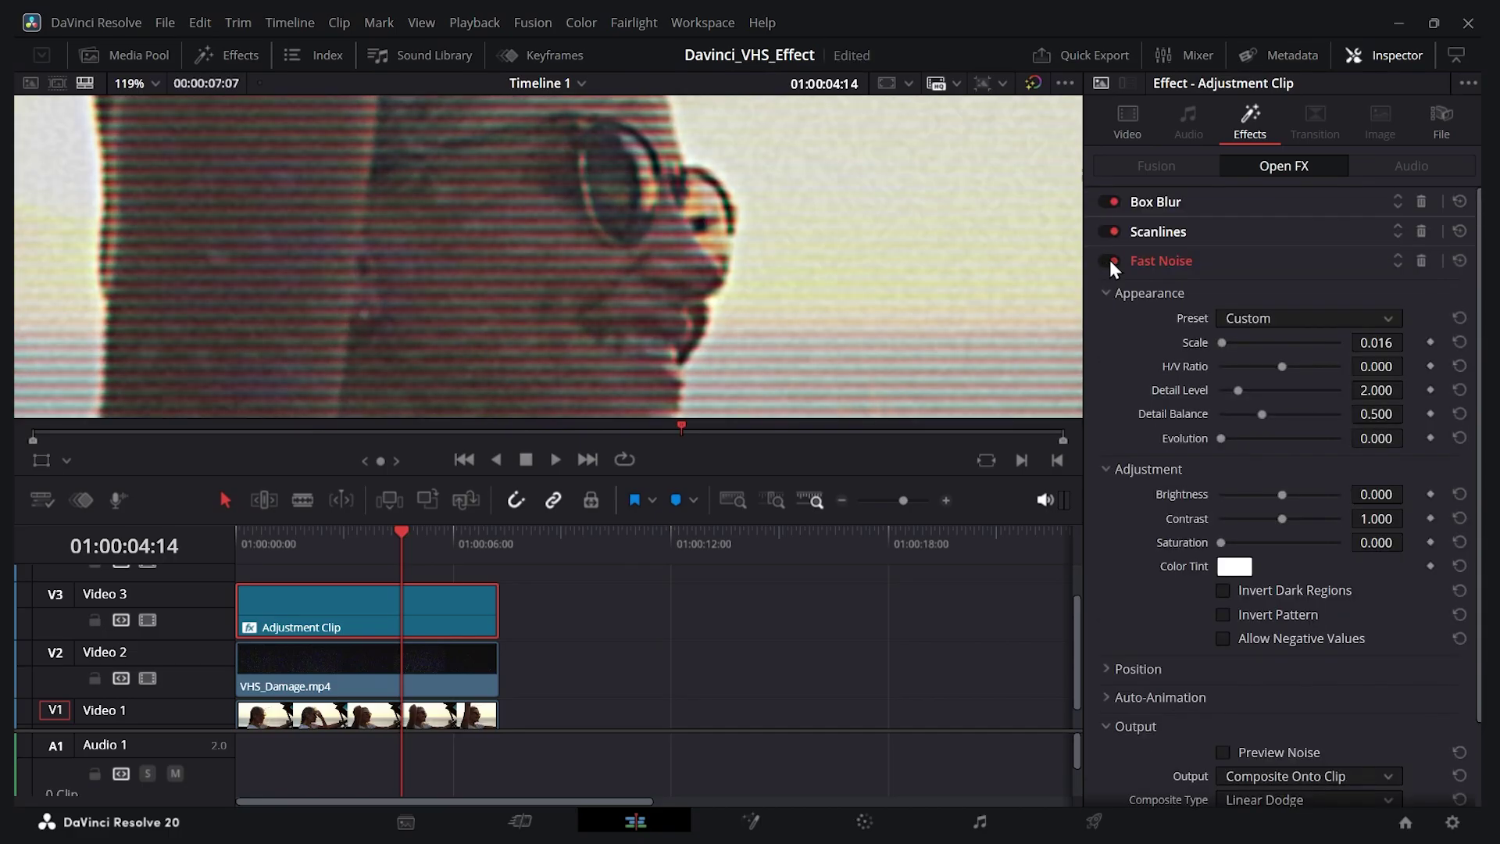
pyautogui.click(1111, 260)
pyautogui.scroll(-2, 656, 226)
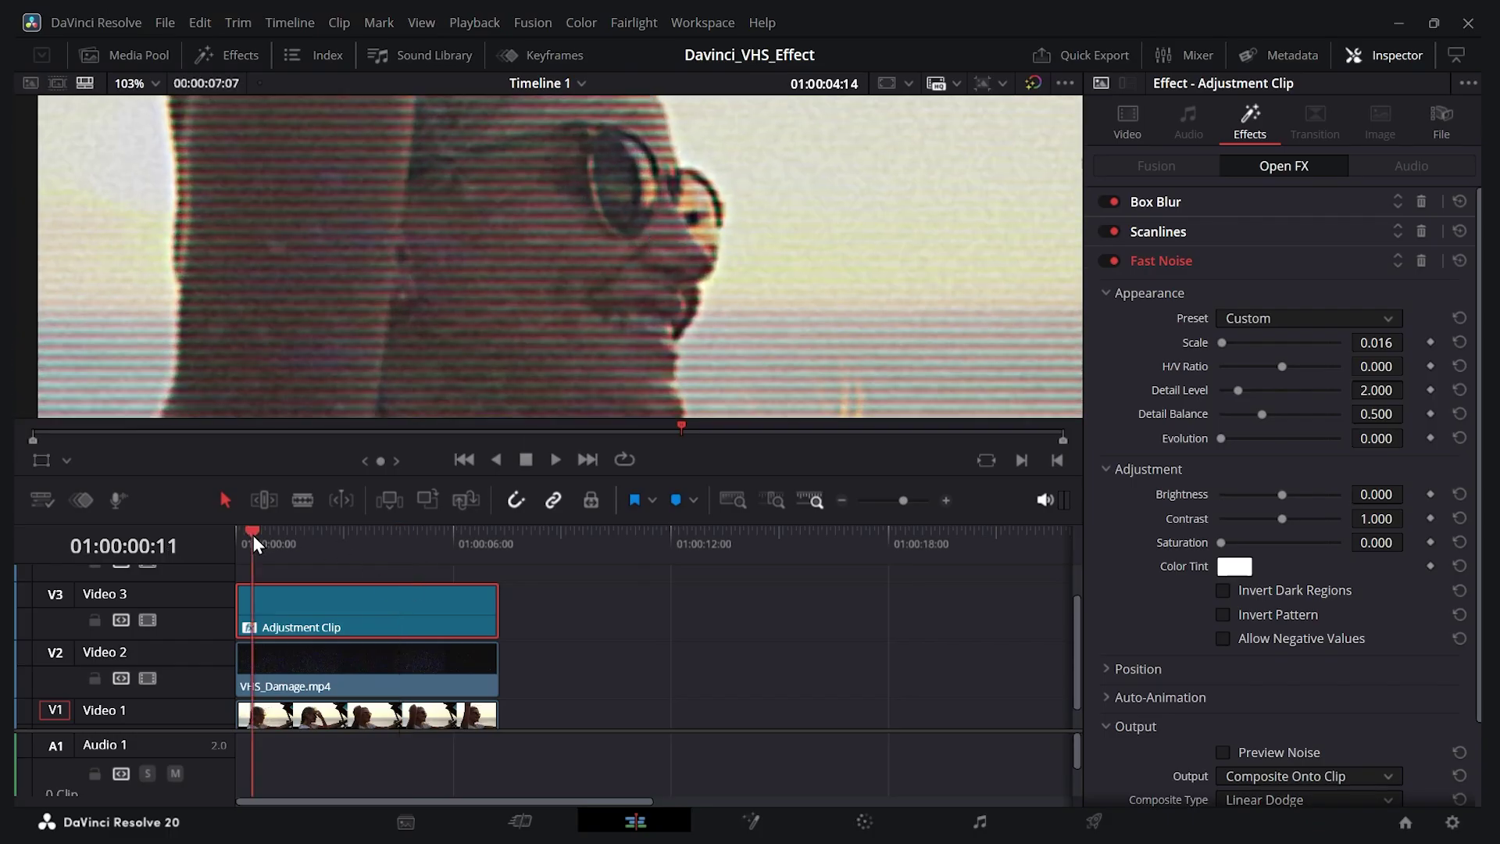
pyautogui.scroll(2, 538, 304)
pyautogui.press('space')
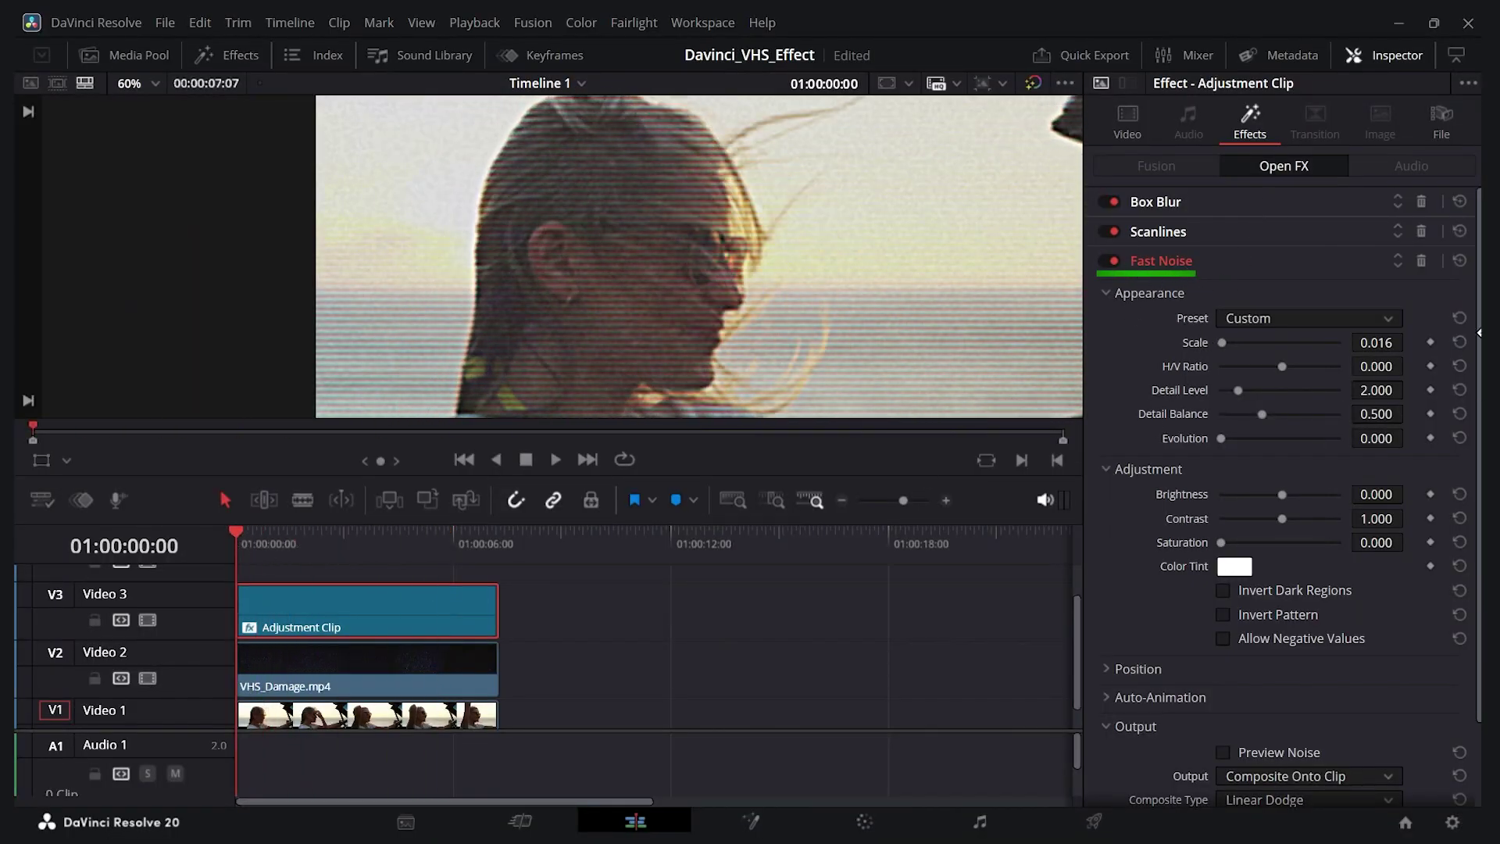
pyautogui.scroll(-3, 1099, 602)
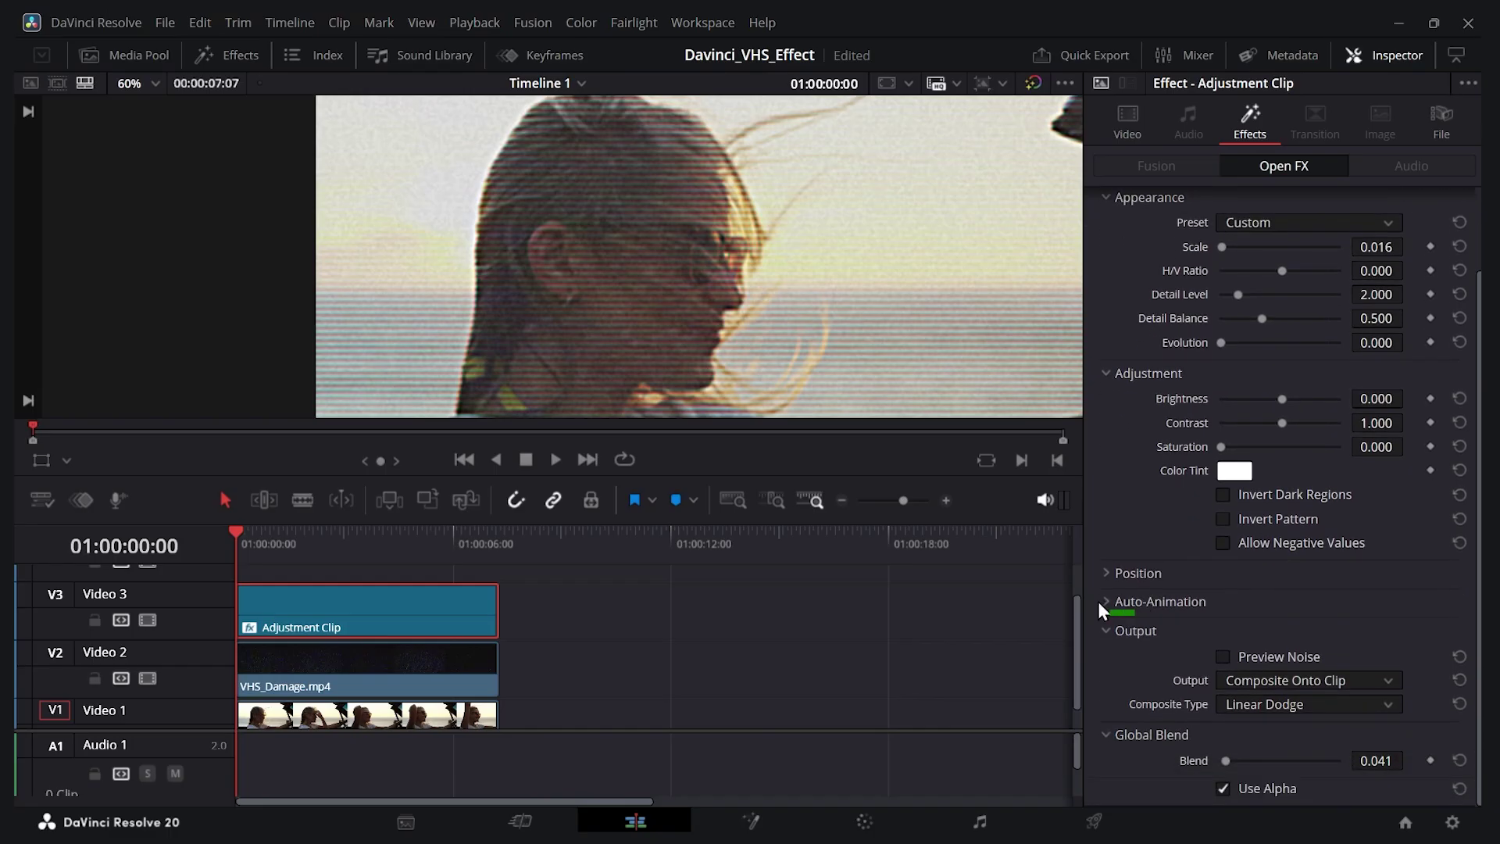
# Keyframe the Fast Noise Seethe at about 2 s, 4 s and near the clip end, then play back.
pyautogui.click(1108, 607)
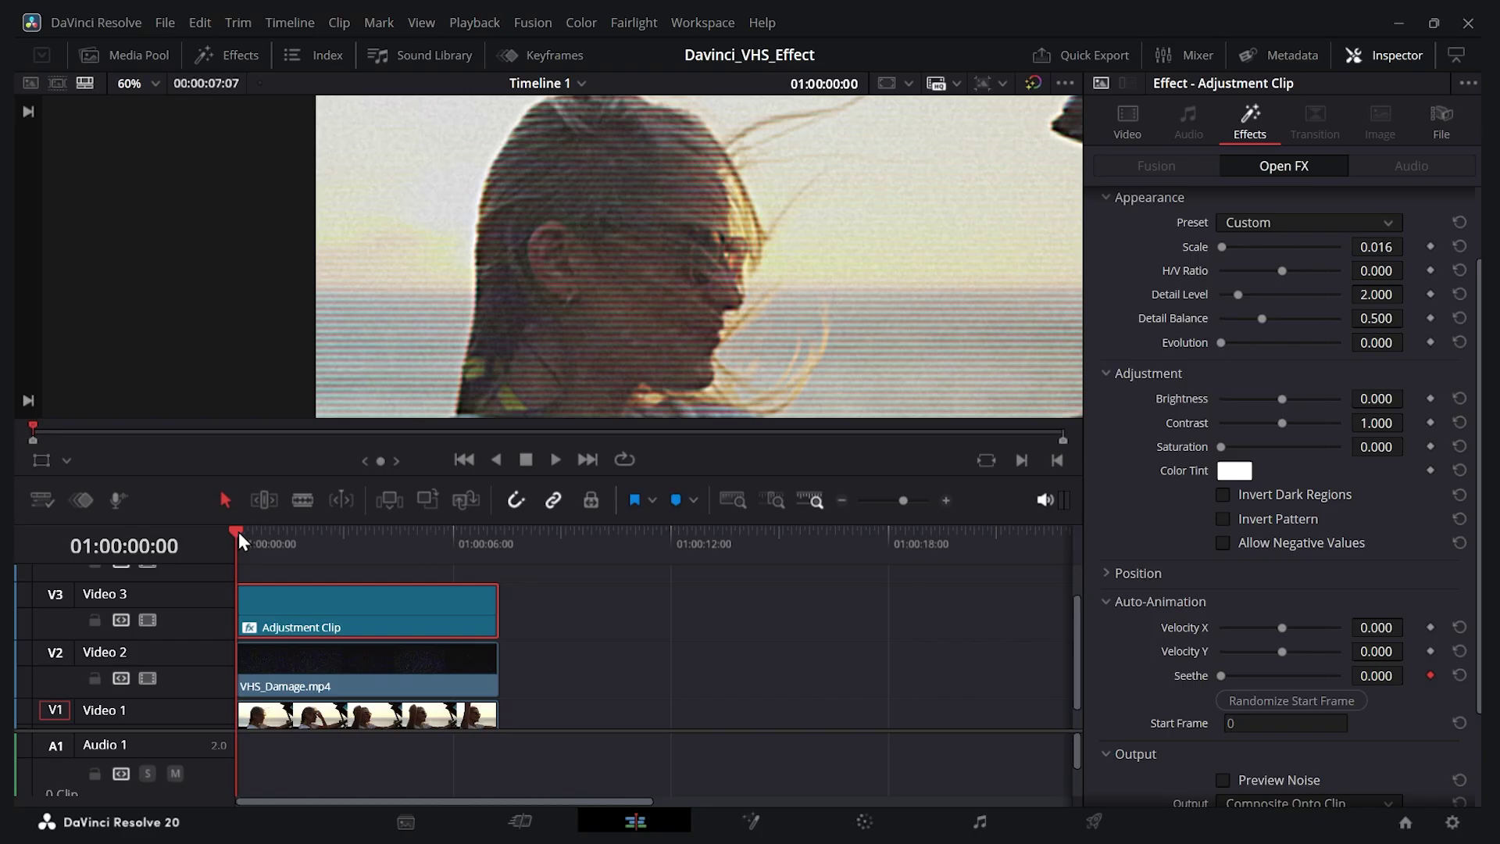
pyautogui.moveTo(237, 531); pyautogui.dragTo(313, 542)
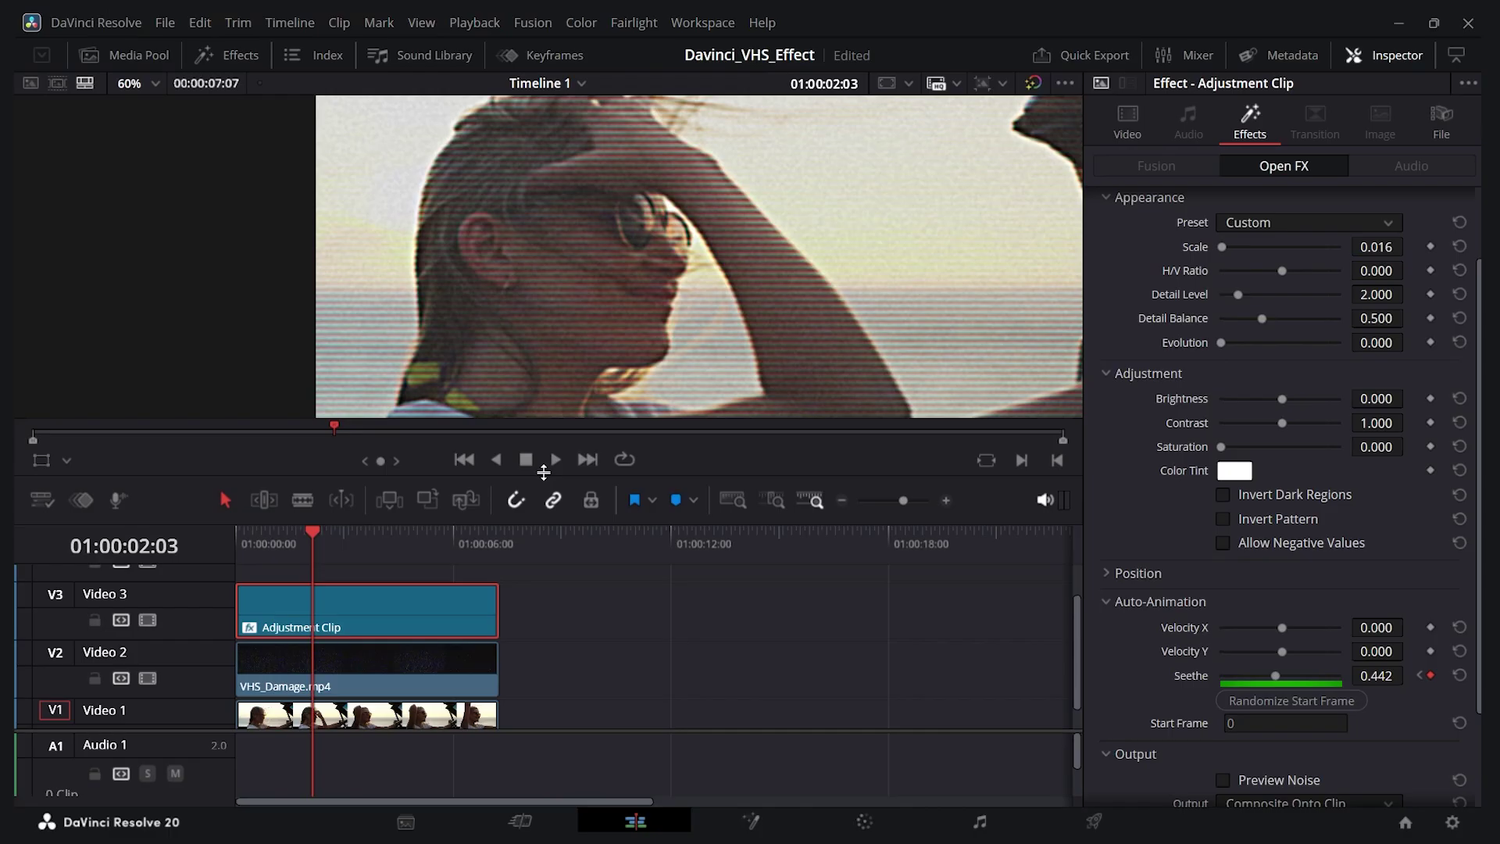
pyautogui.moveTo(309, 535); pyautogui.dragTo(384, 538)
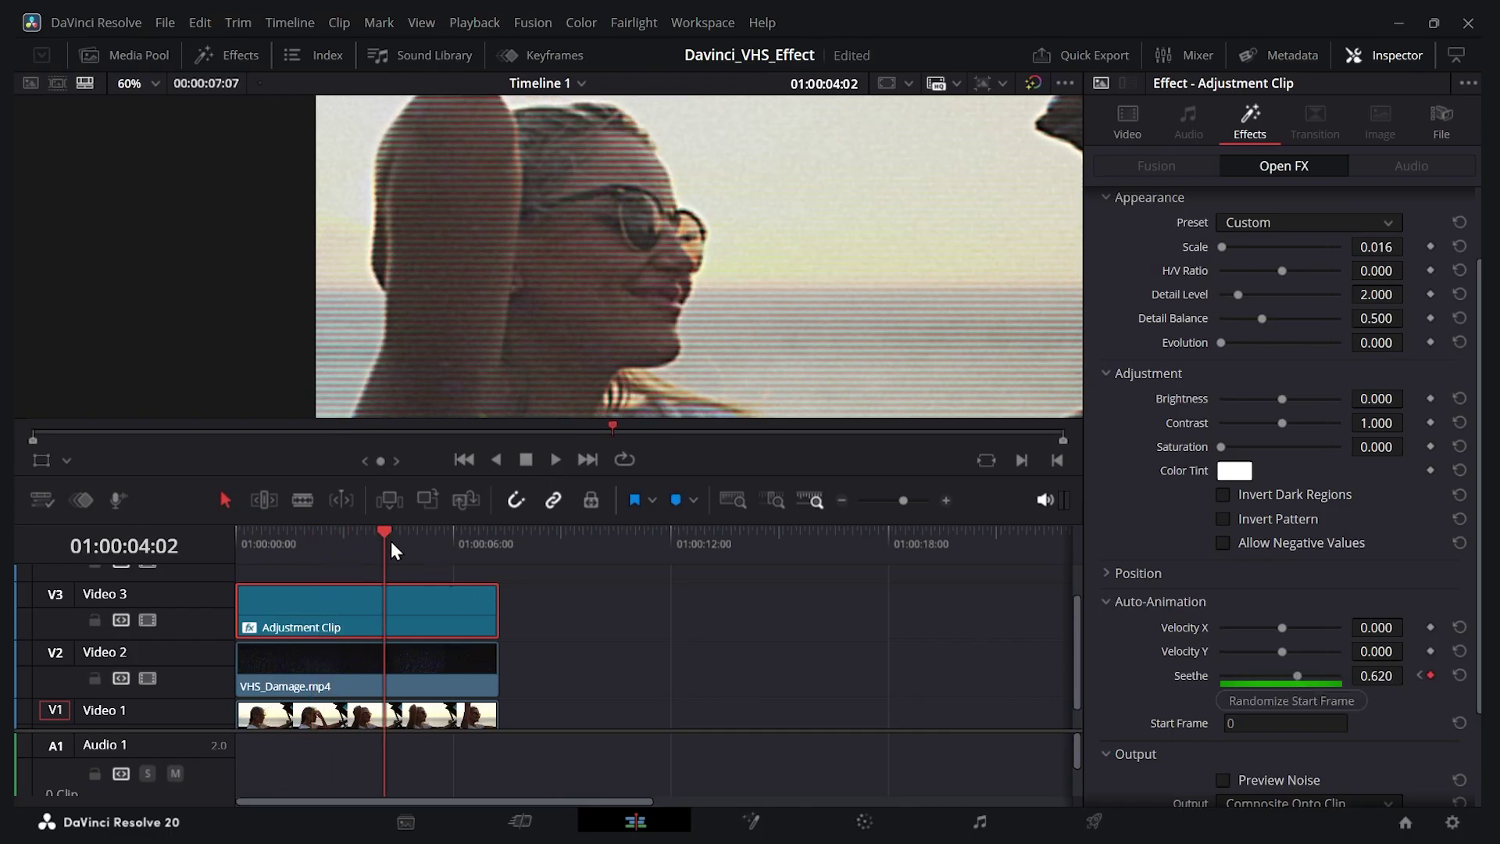
pyautogui.moveTo(391, 541); pyautogui.dragTo(494, 541)
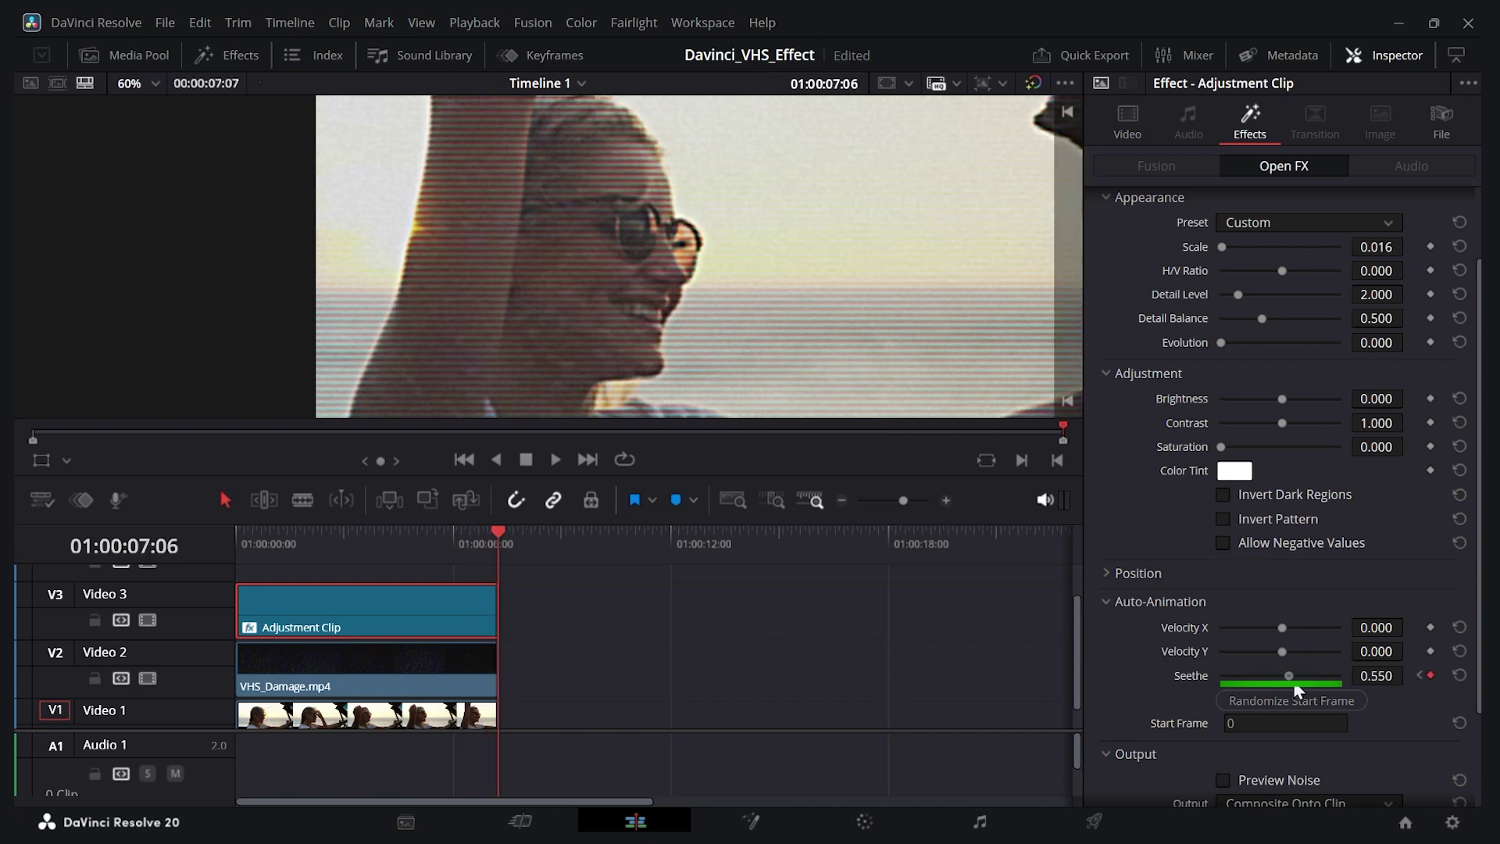
pyautogui.scroll(5, 592, 256)
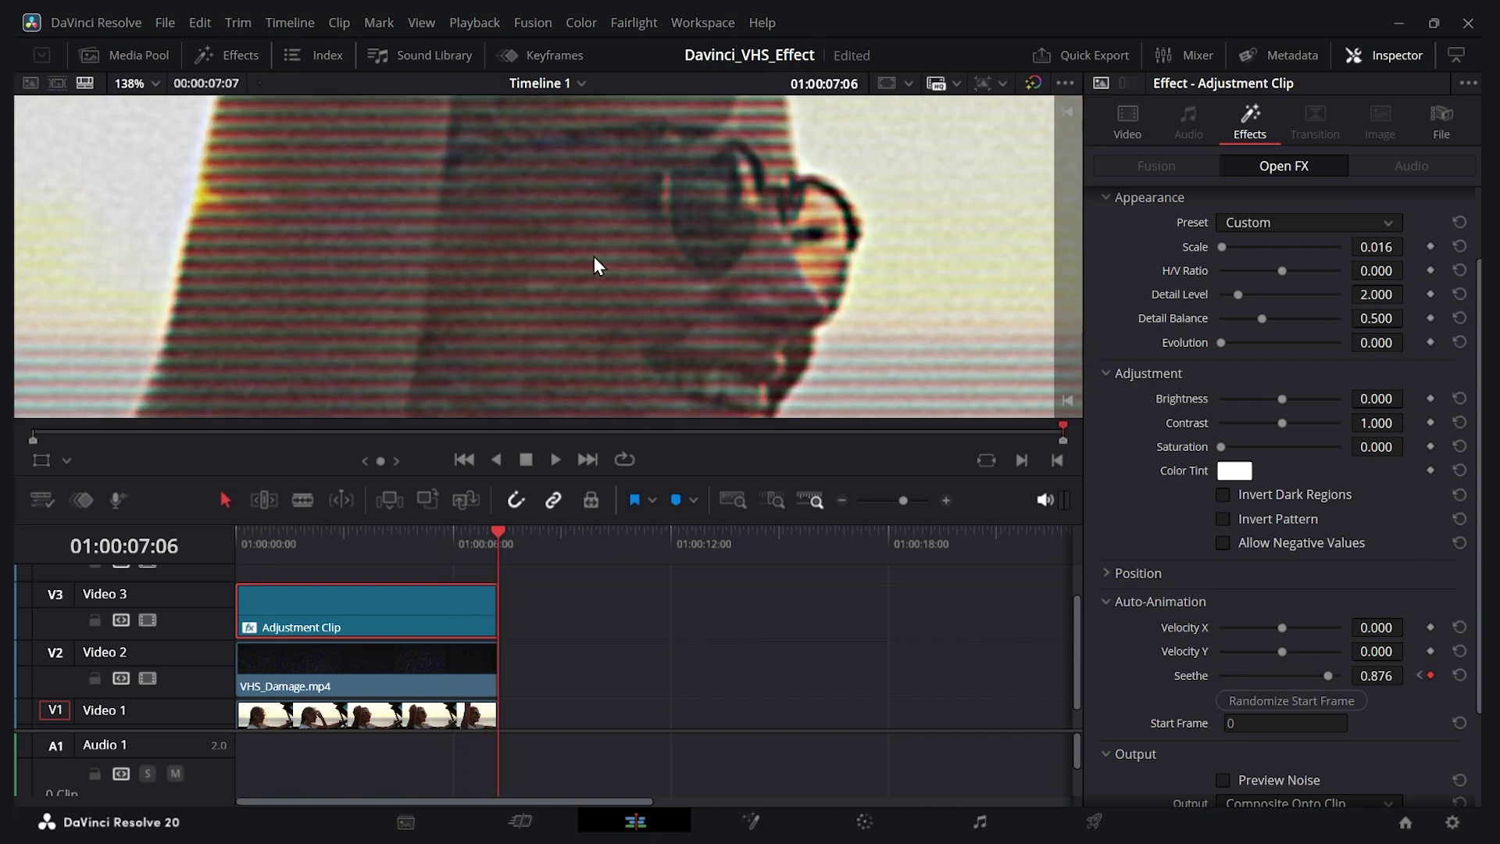
pyautogui.moveTo(307, 543); pyautogui.dragTo(260, 539)
pyautogui.scroll(1, 918, 291)
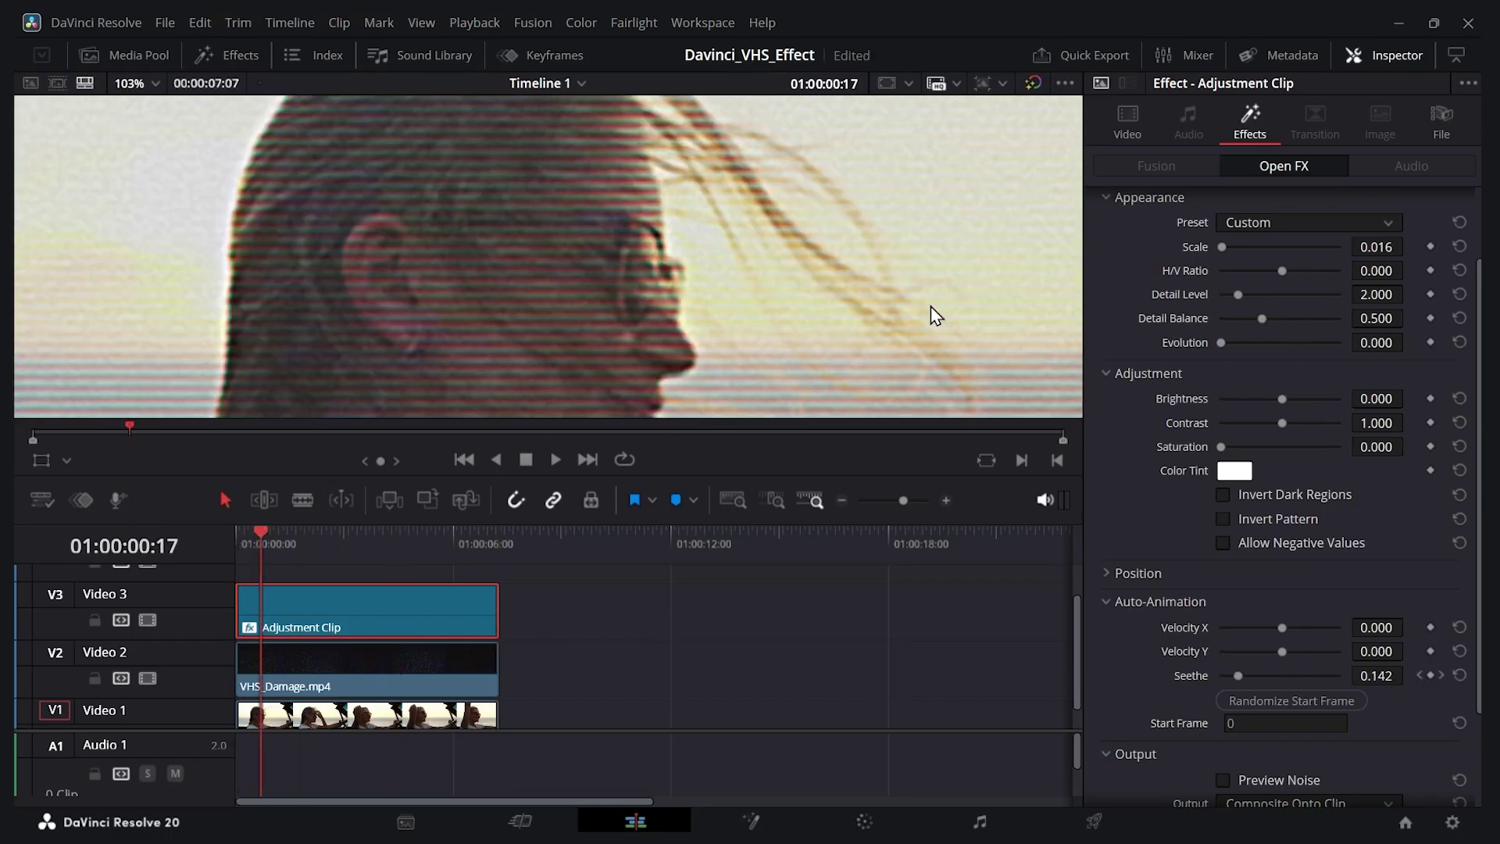
pyautogui.click(555, 459)
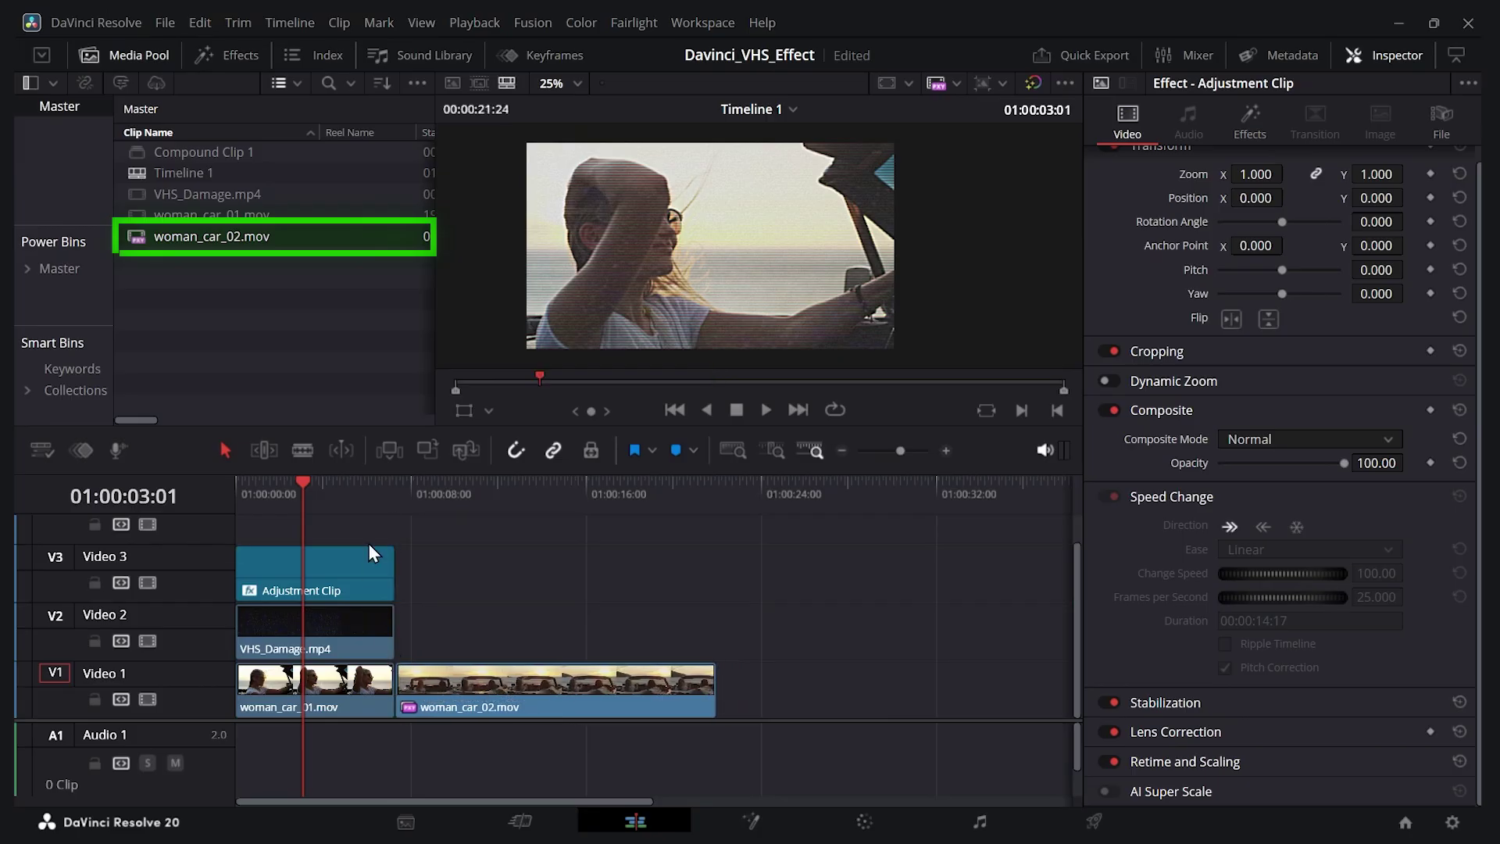
# Jump to about five seconds and play through both car clips.
pyautogui.click(347, 494)
pyautogui.press('space')
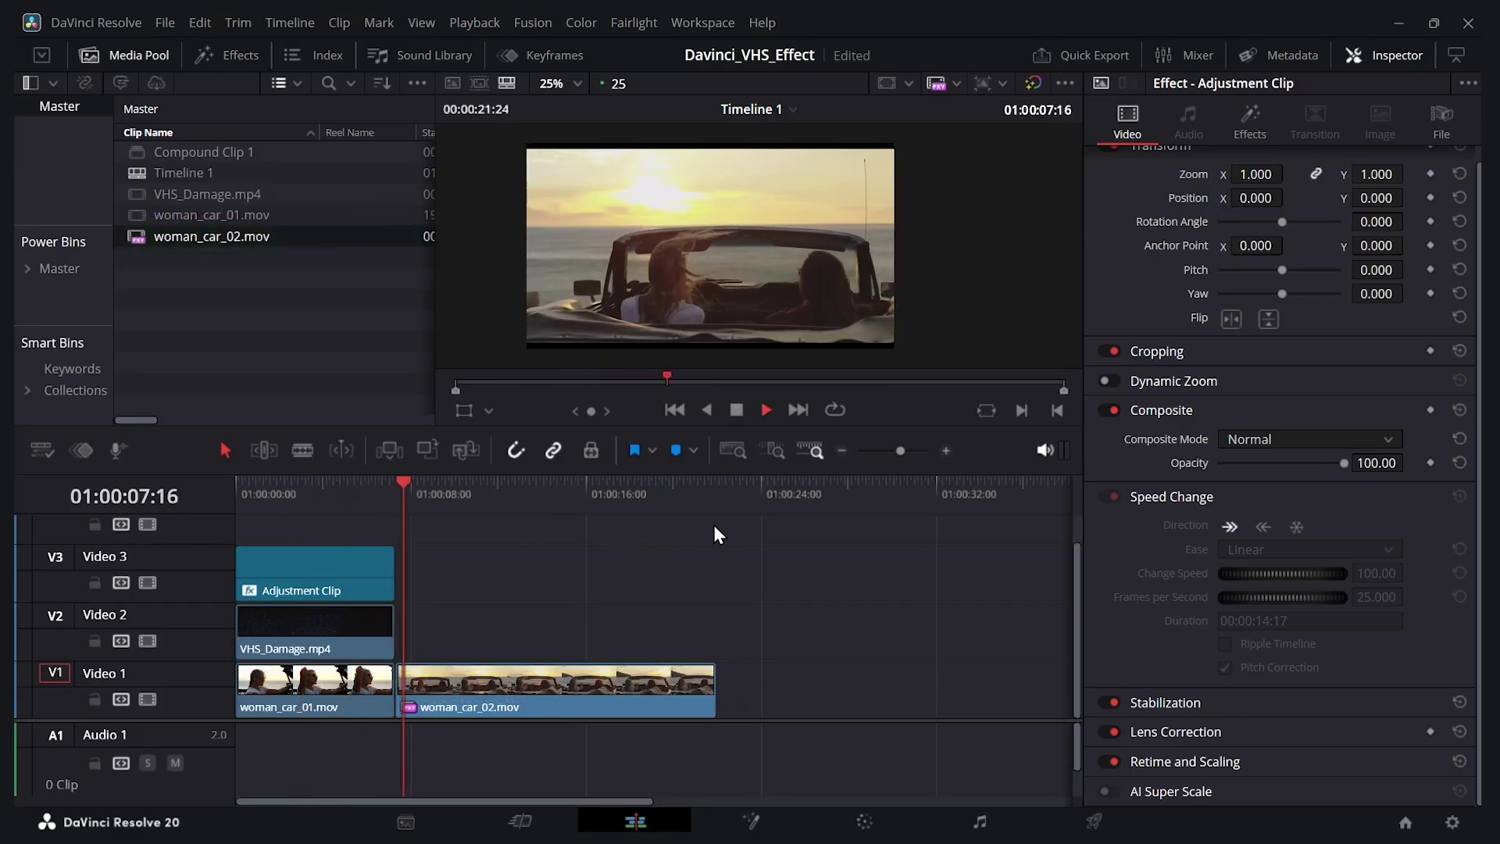
# Stretch the Adjustment Clip across both shots and fill V2 with three VHS_Damage.mp4 copies trimmed to the end.
pyautogui.click(325, 579)
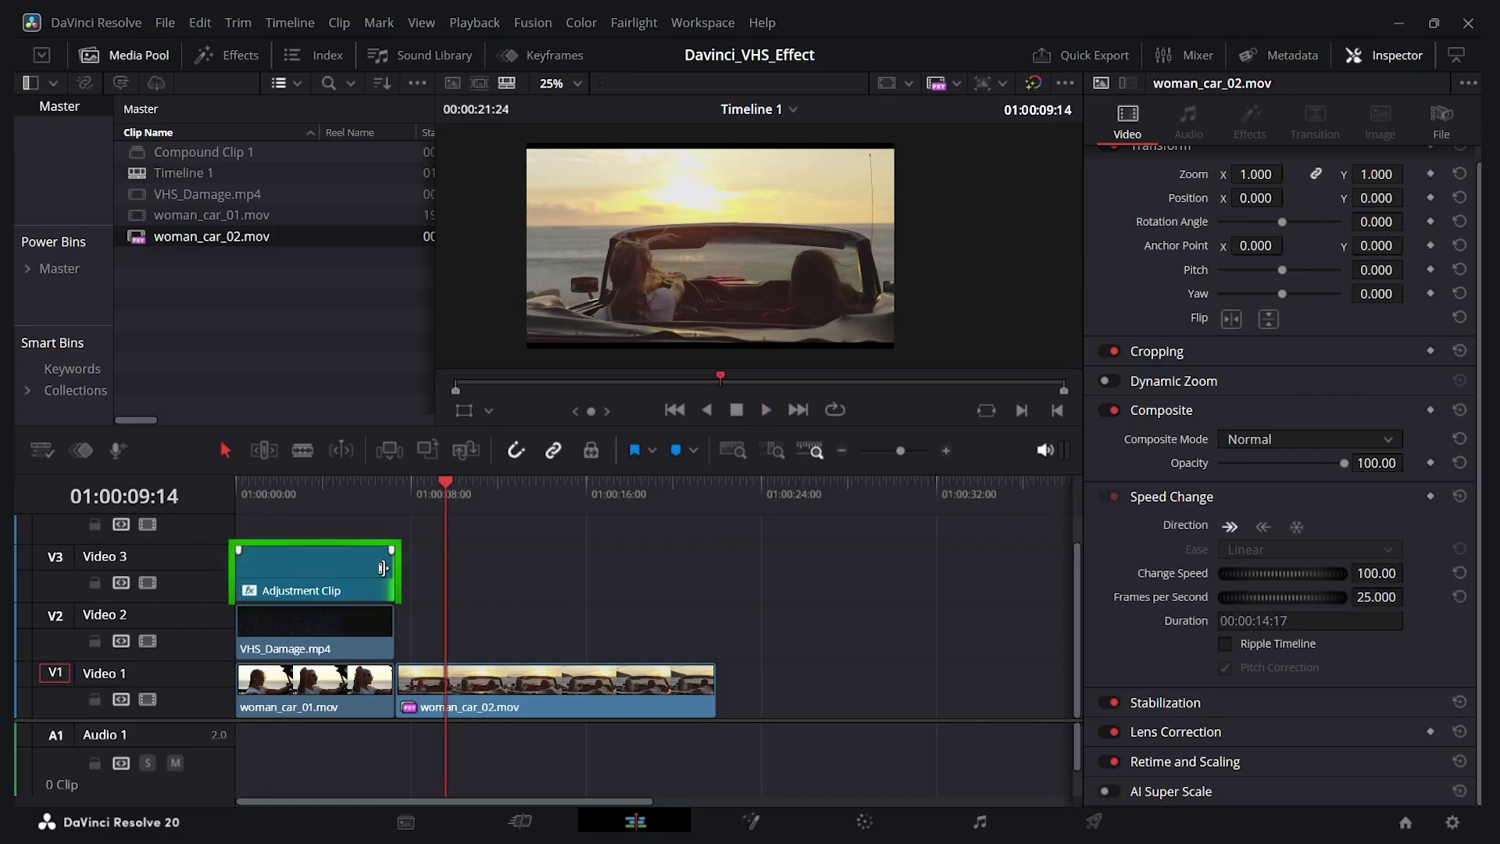
pyautogui.moveTo(392, 581); pyautogui.dragTo(713, 582)
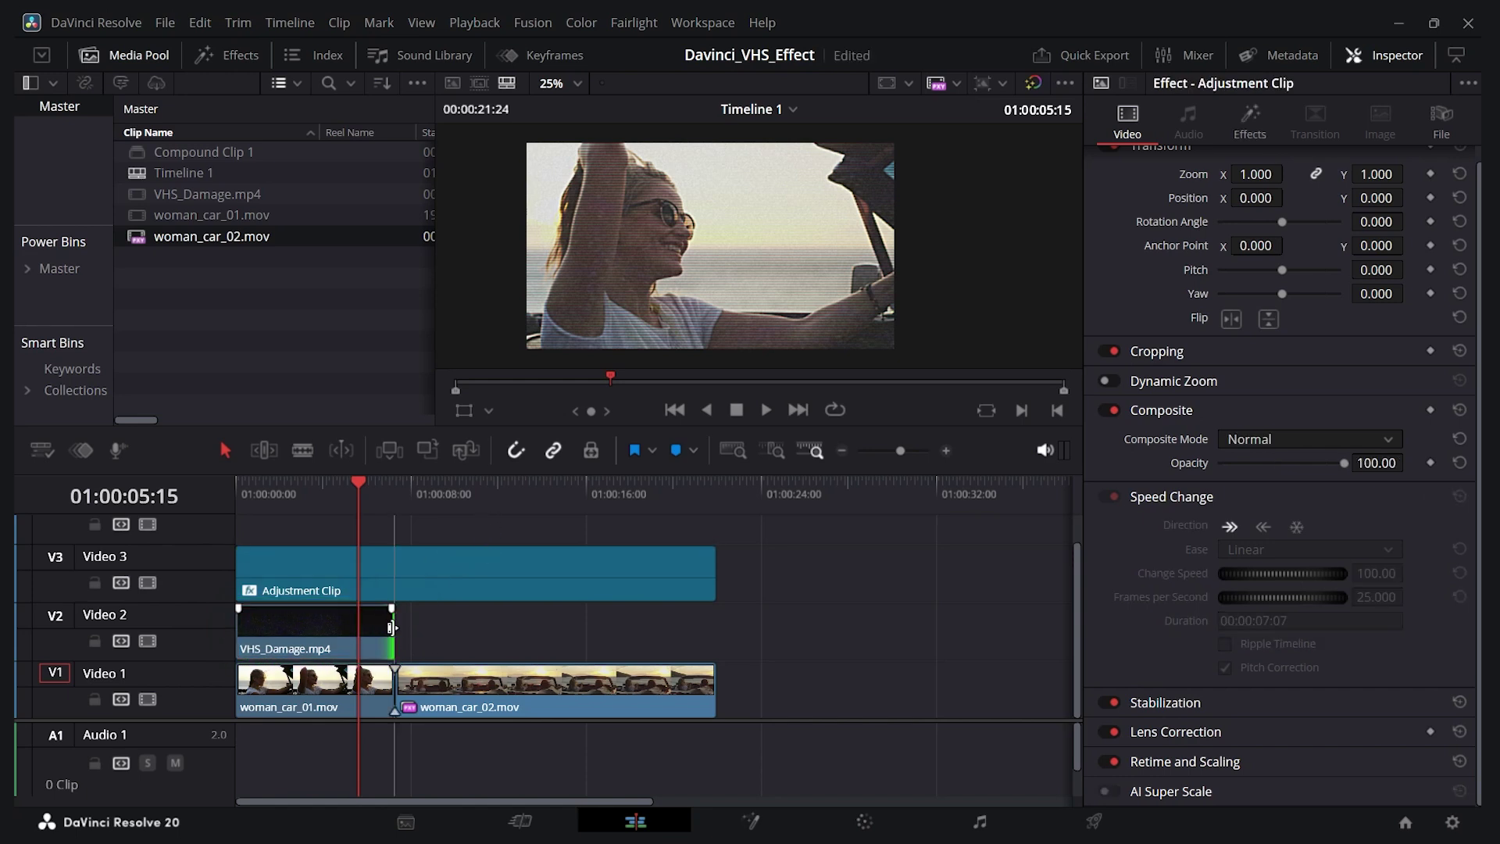
pyautogui.moveTo(383, 627); pyautogui.dragTo(451, 627)
pyautogui.click(311, 637)
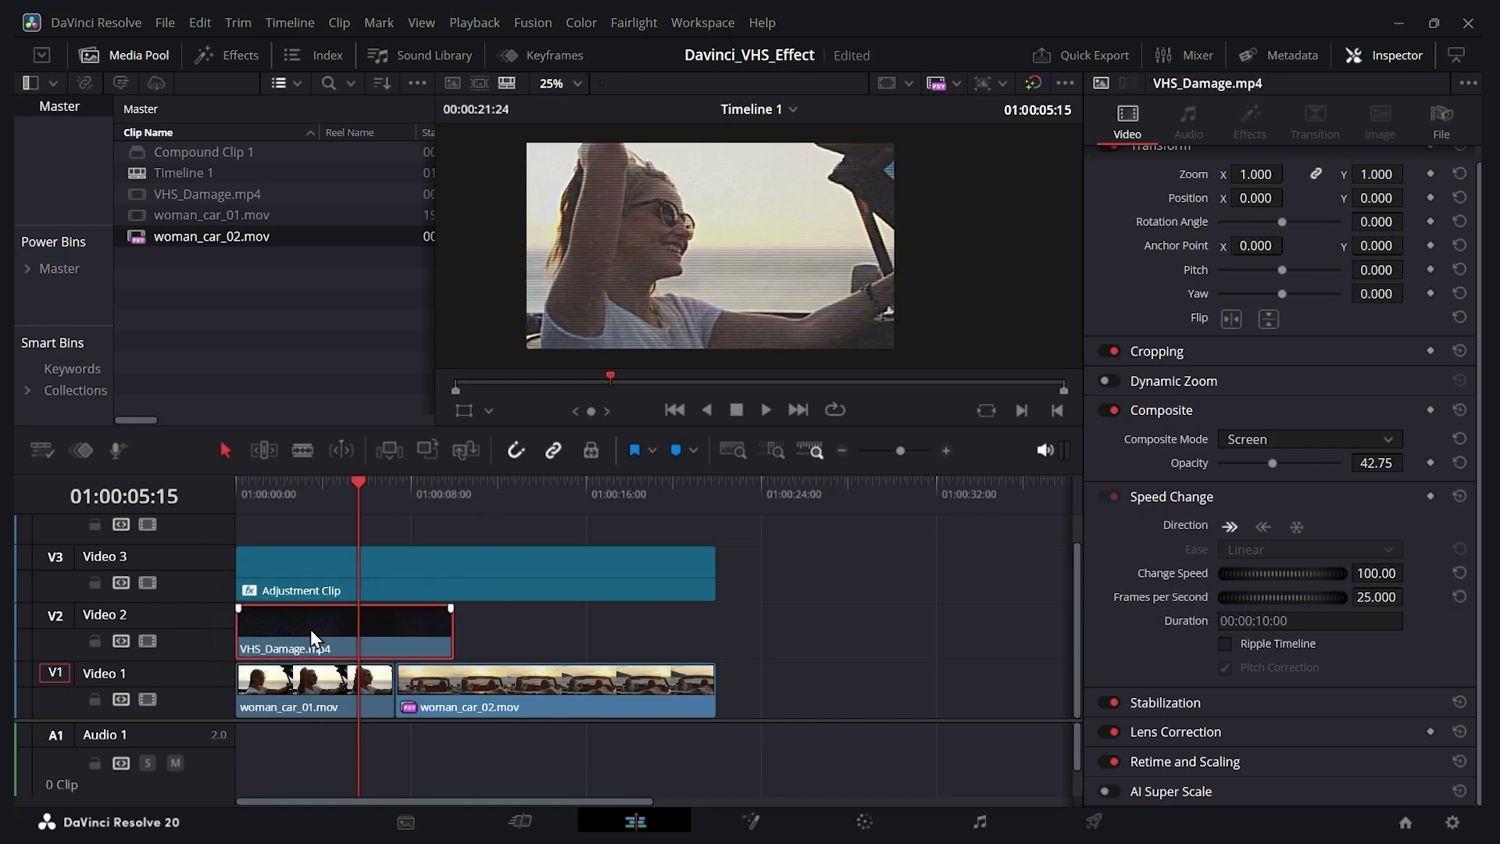
pyautogui.moveTo(296, 640); pyautogui.dragTo(715, 636)
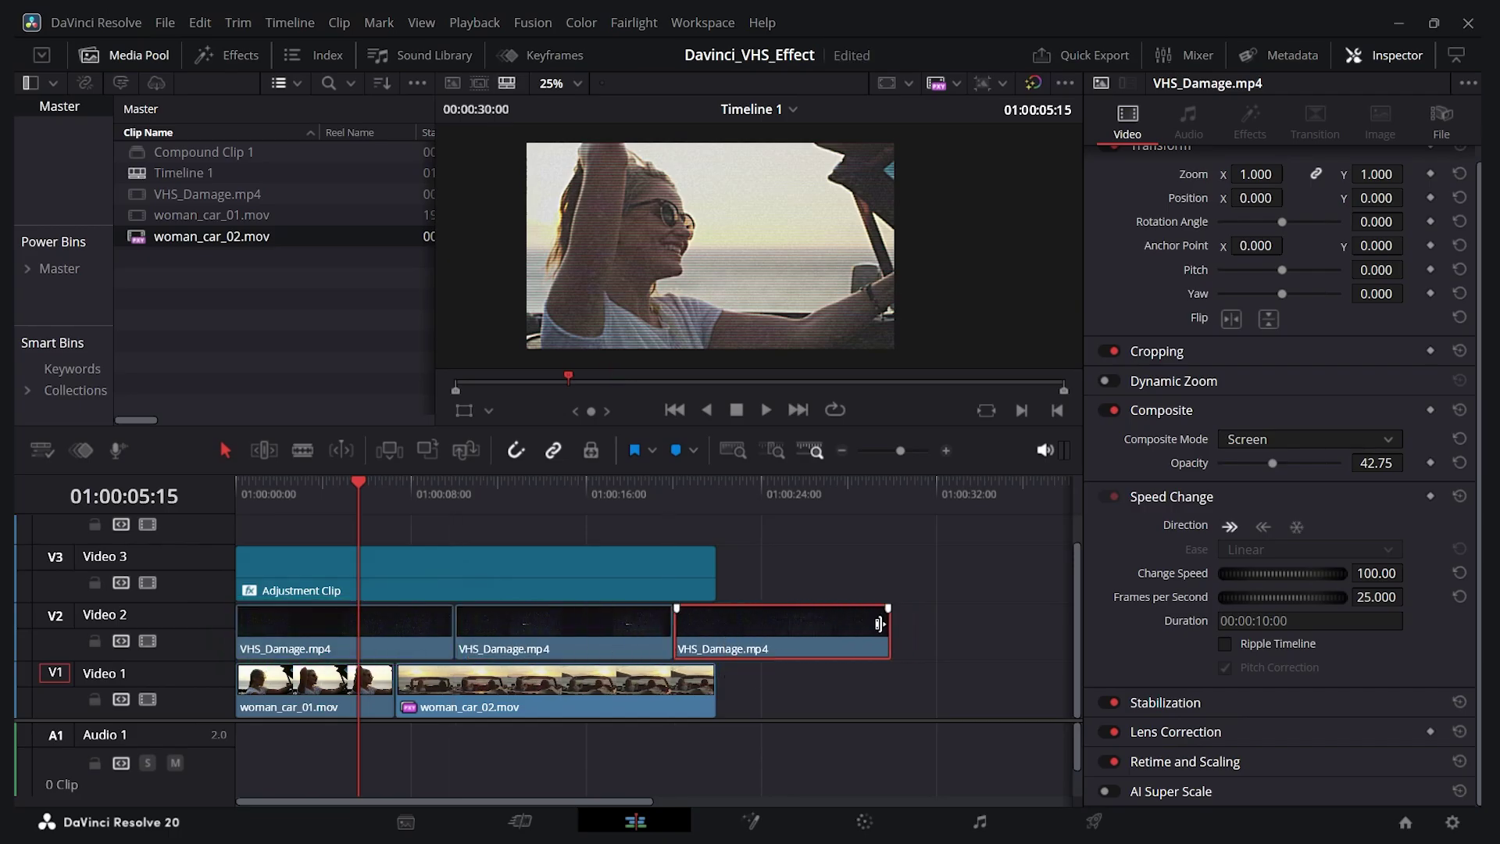
pyautogui.moveTo(888, 629); pyautogui.dragTo(704, 626)
pyautogui.press('space')
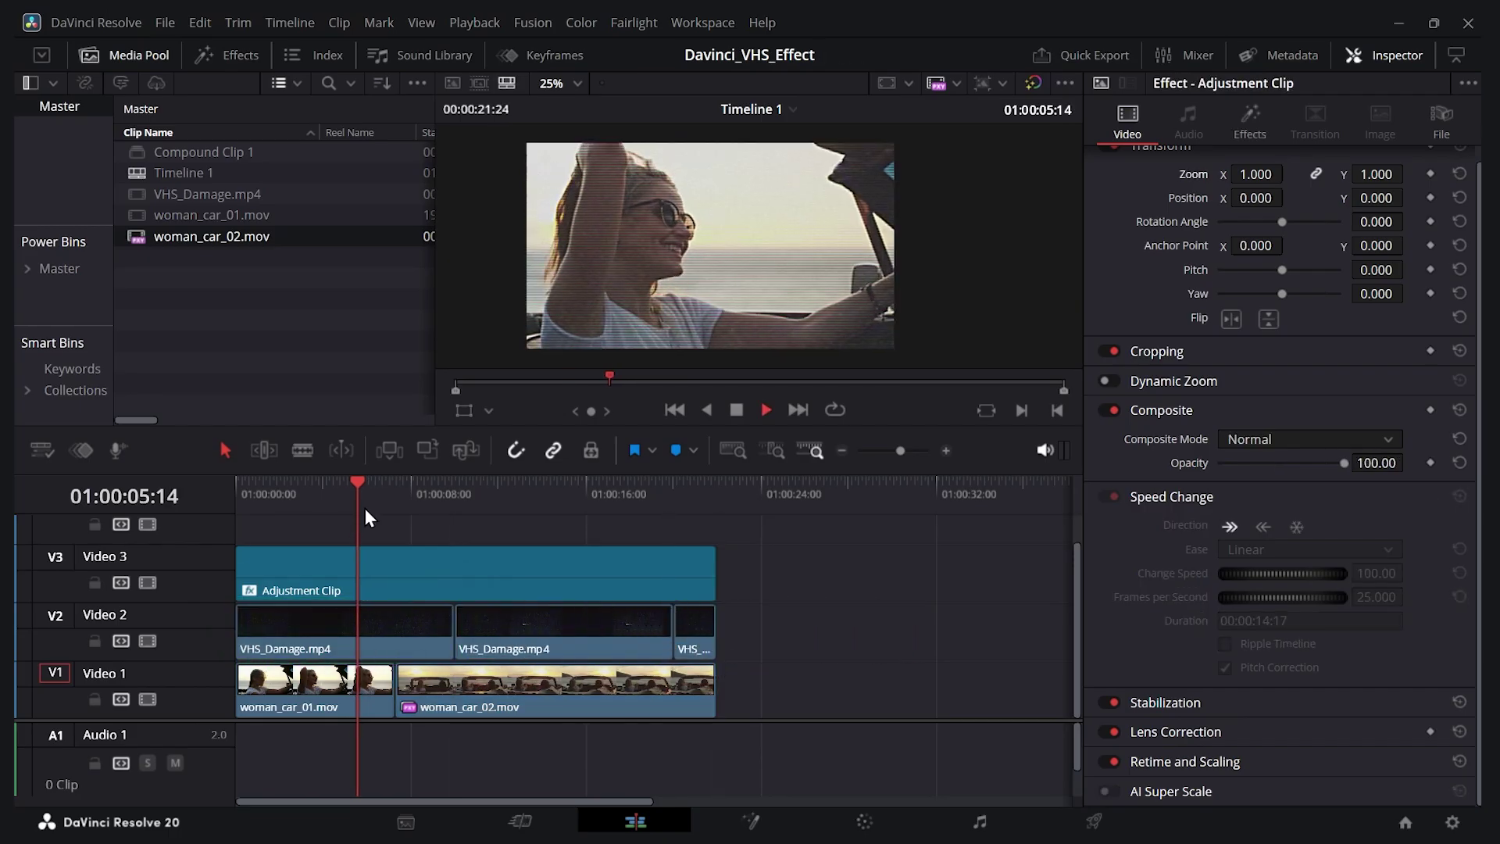